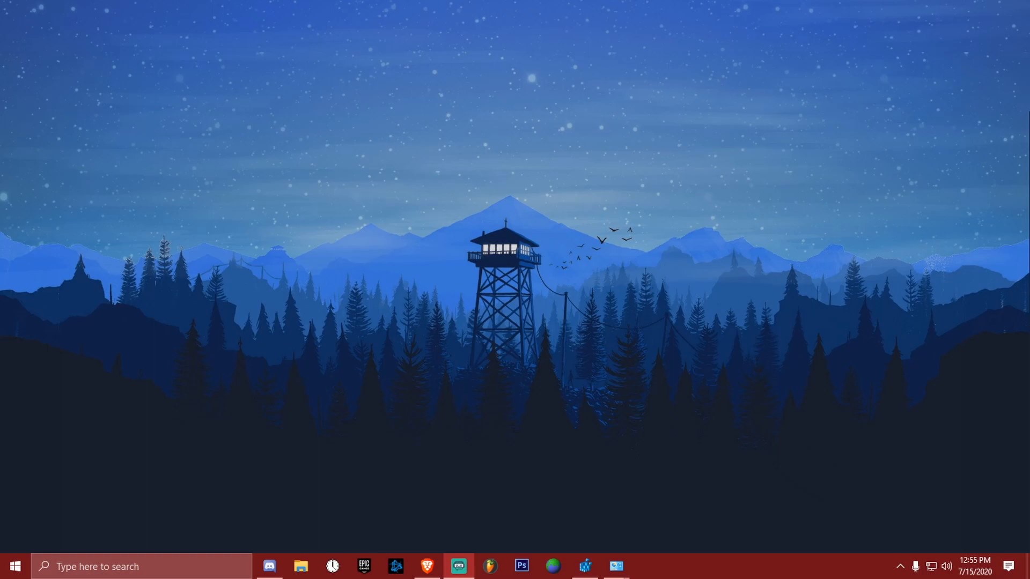
Show the hidden desktop icons
right_click(366, 263)
mouse_move(379, 386)
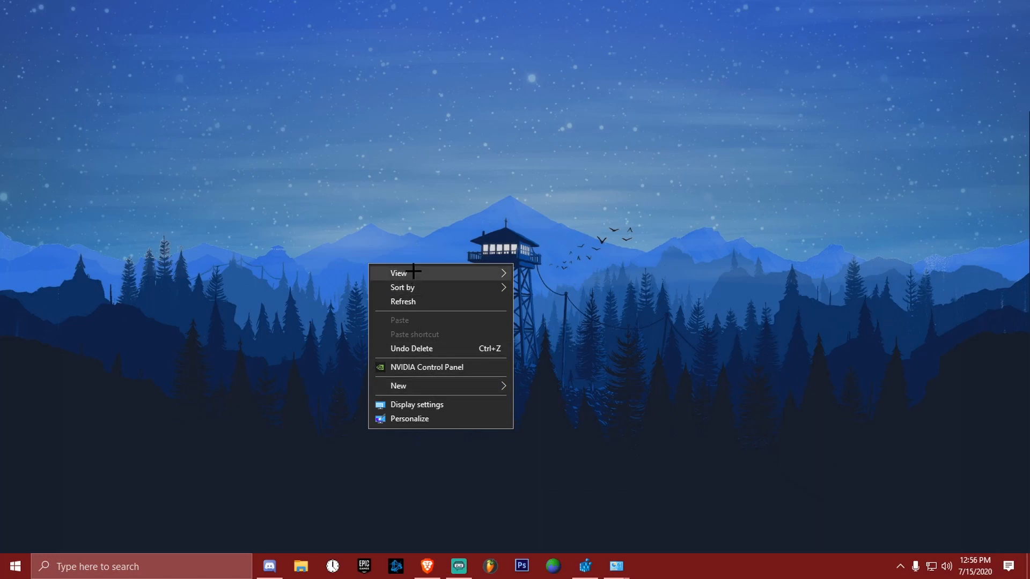
mouse_move(419, 273)
click(564, 354)
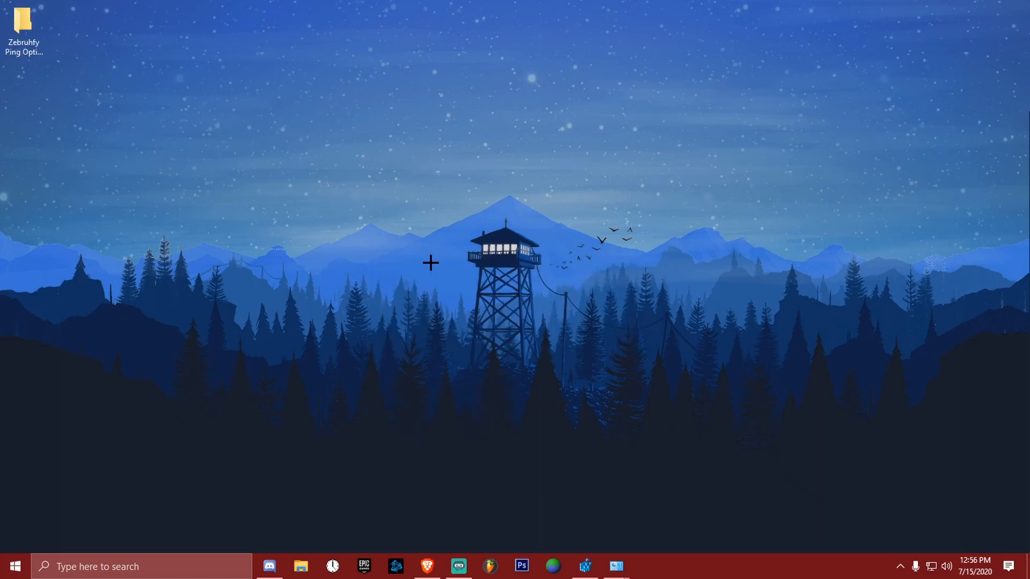
Open the Zebruhfy Ping Optimization Pack folder from the desktop and go into its (1) Ping Tweaks subfolder
drag(31, 31, 76, 39)
drag(76, 40, 48, 39)
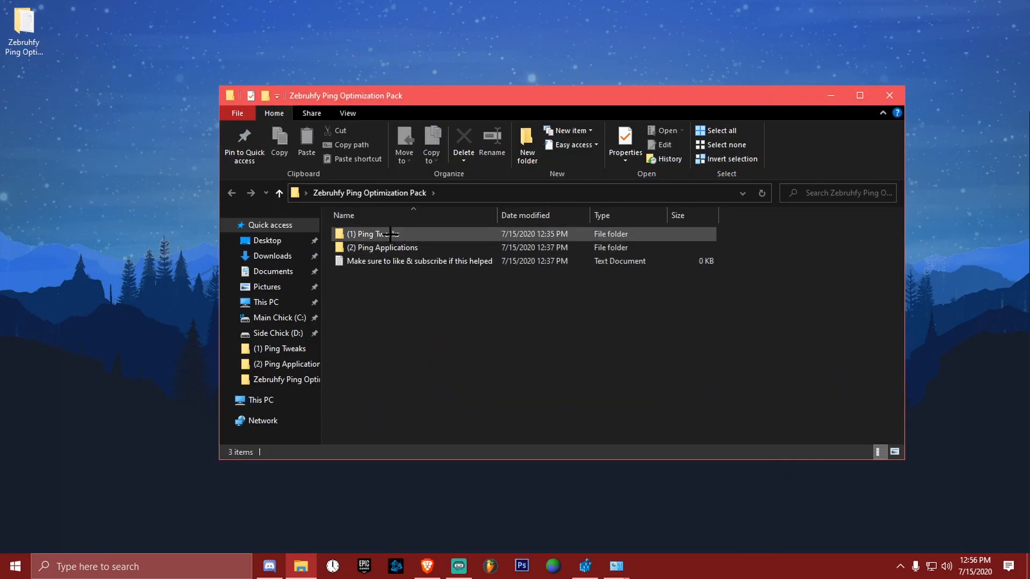
double_click(454, 233)
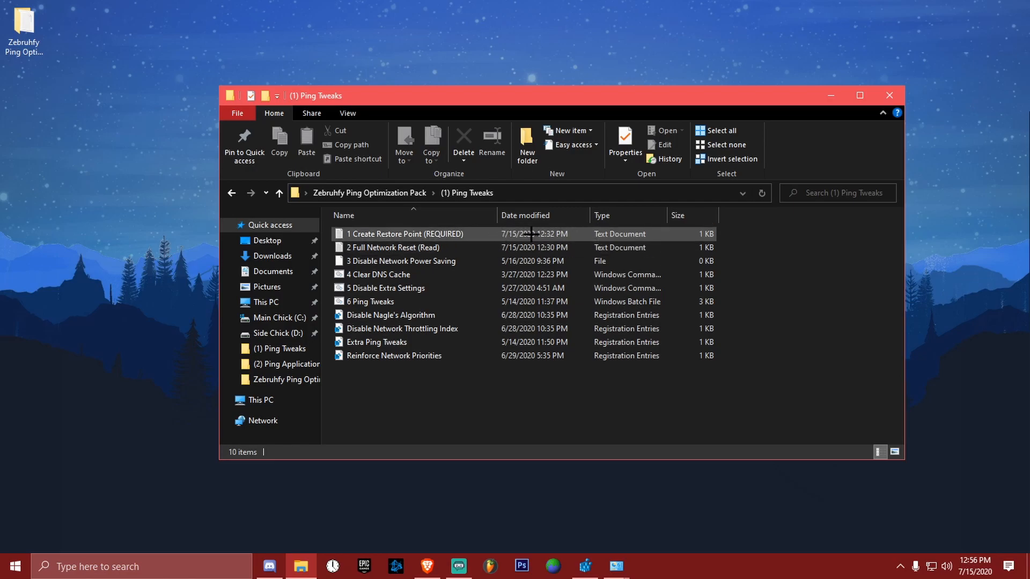
Search Windows for "create" and open the Create a restore point settings, placing the window over the folder
click(204, 567)
text(create)
click(151, 219)
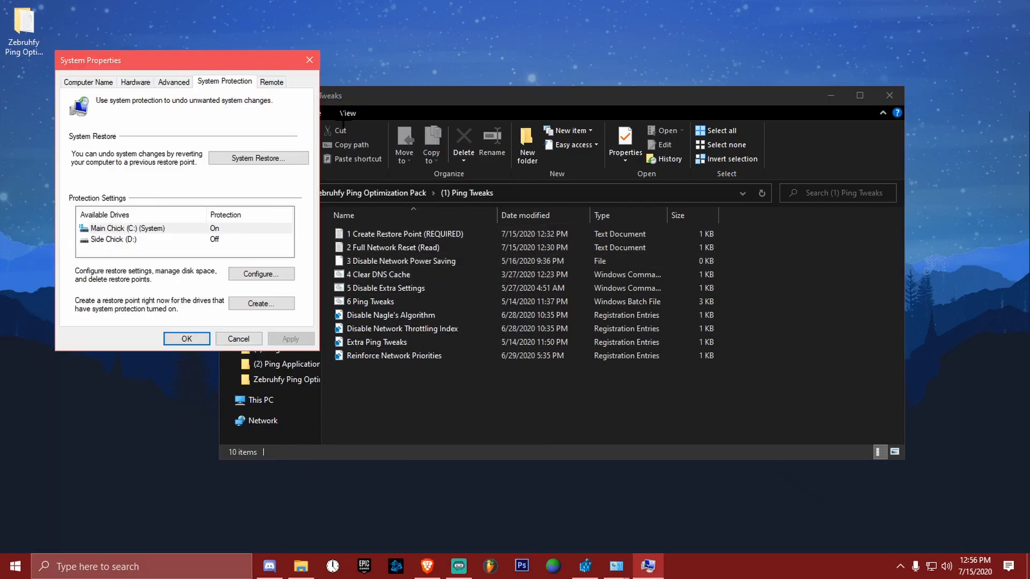
drag(234, 69, 558, 154)
click(115, 566)
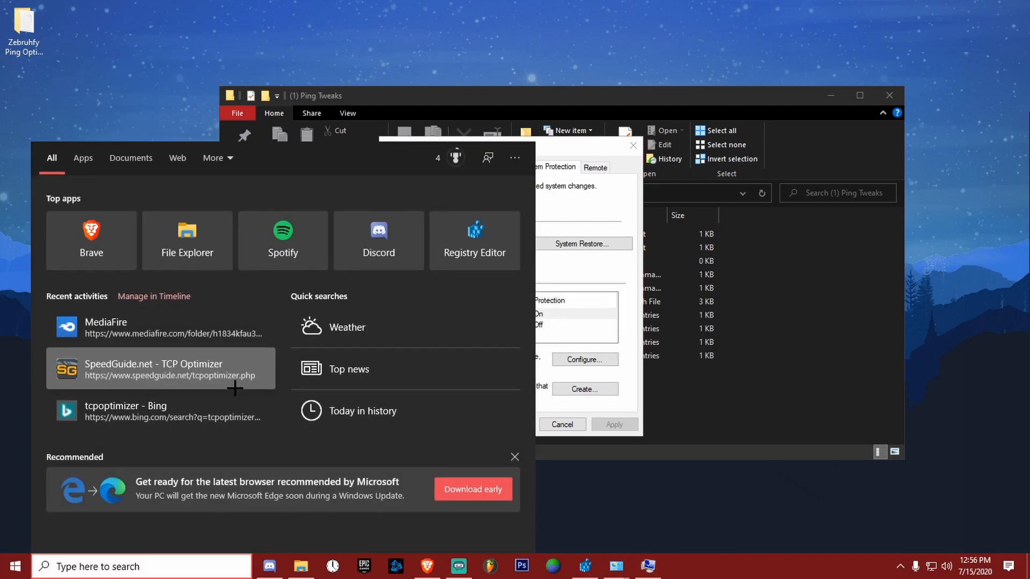
text(crea)
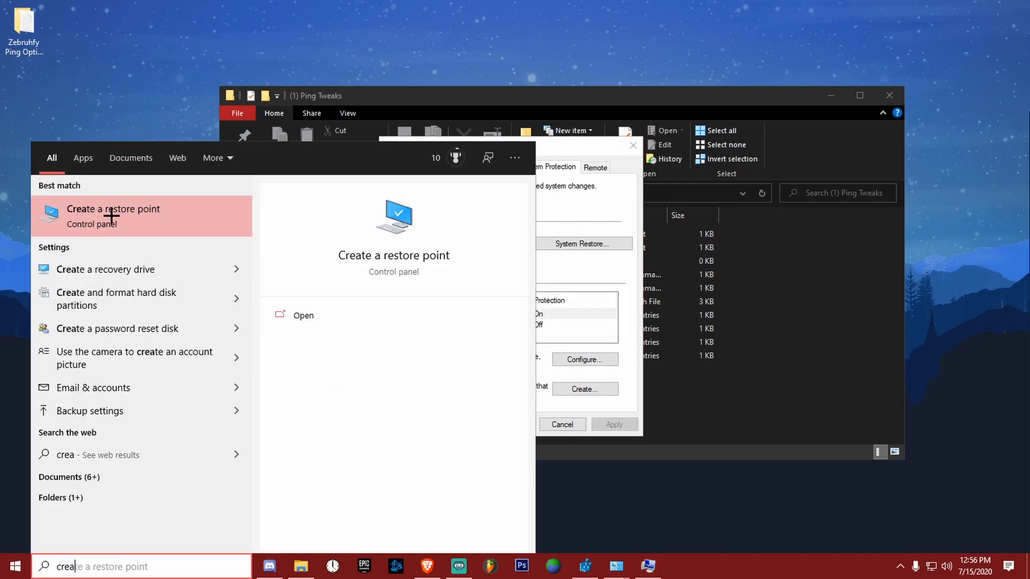
text(te)
click(121, 214)
drag(463, 151, 419, 171)
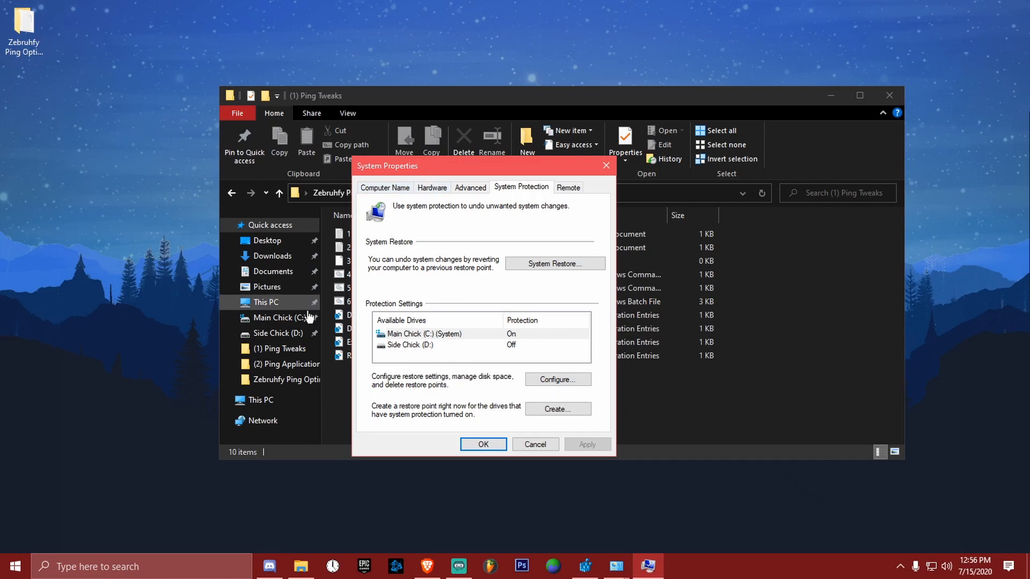
Start a restore point for the Main Chick (C:) drive with the description "faifafef", and close System Properties without creating it
click(414, 335)
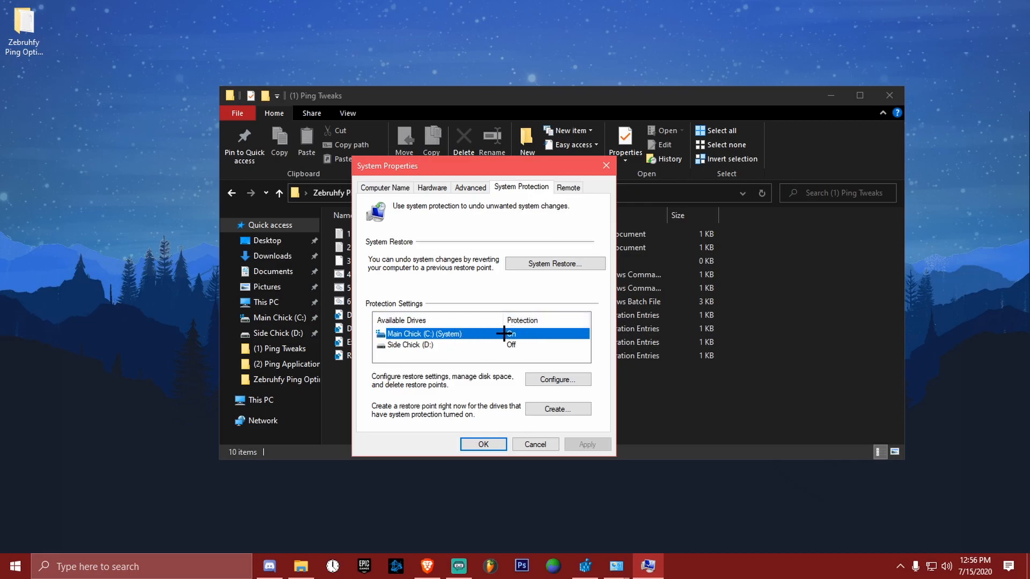
click(540, 408)
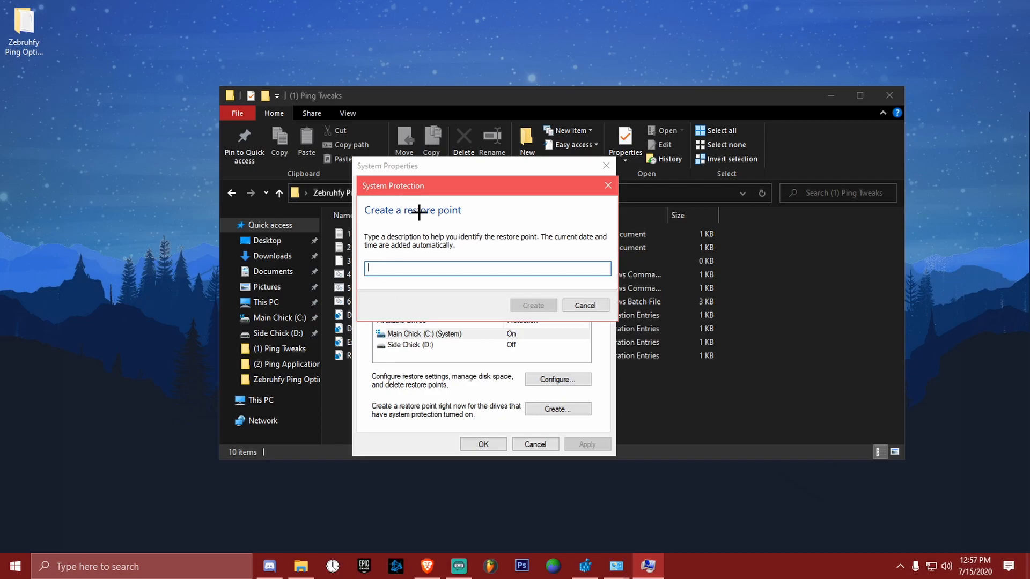
drag(423, 194, 429, 245)
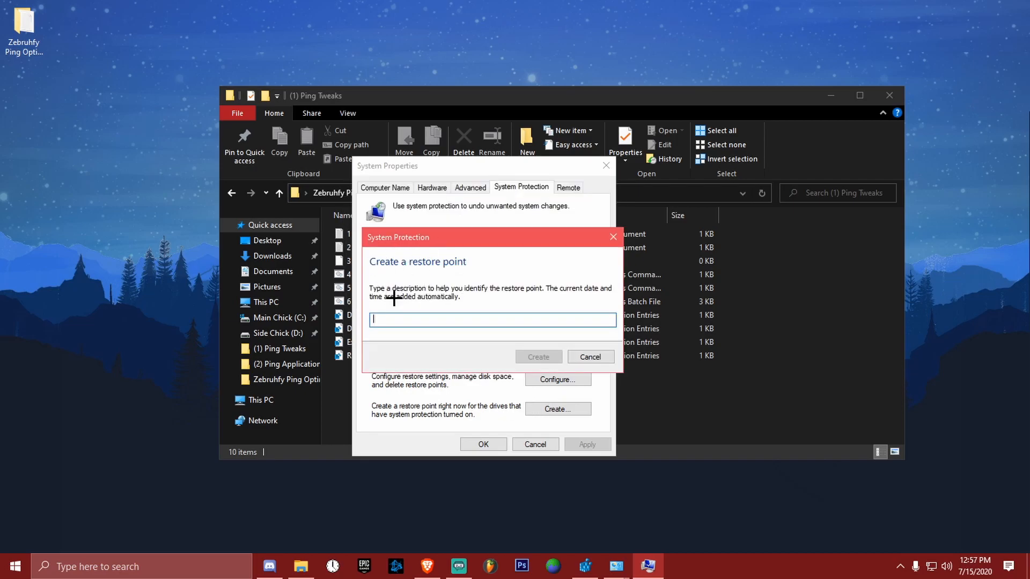
text(faifaf)
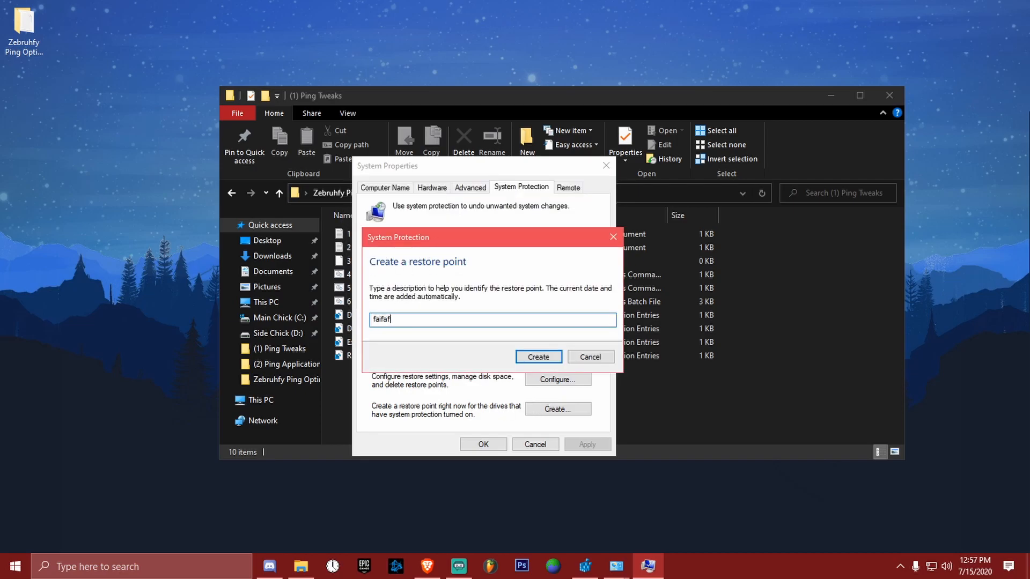
text(ef)
click(613, 237)
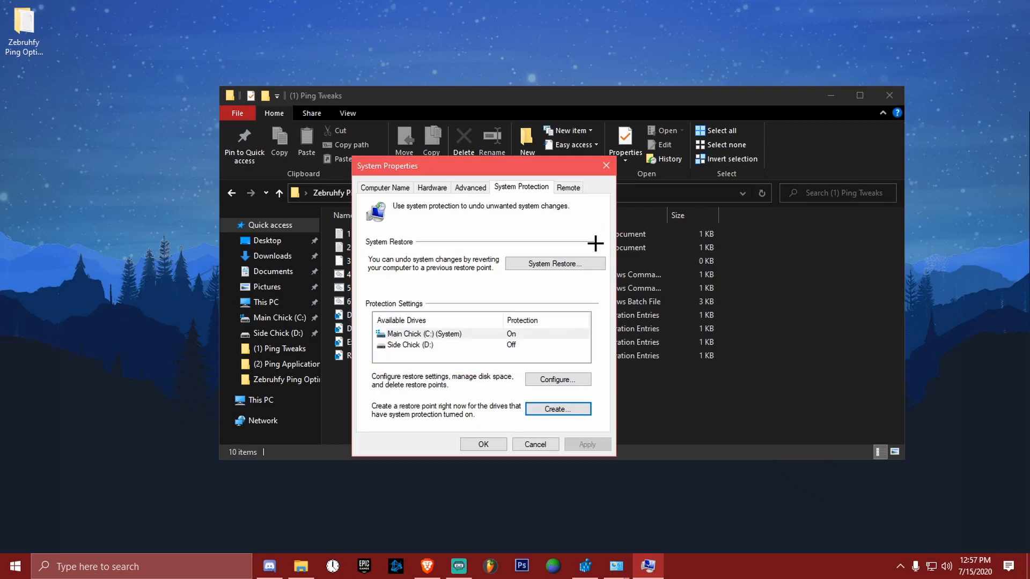
click(605, 166)
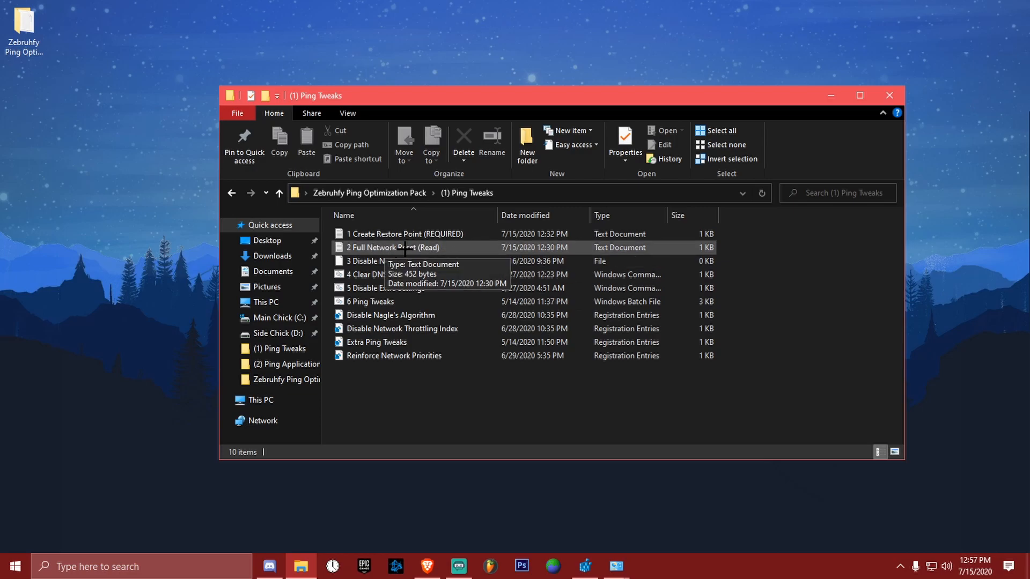
Search Windows for "sett" and open Windows Settings
key(super+s)
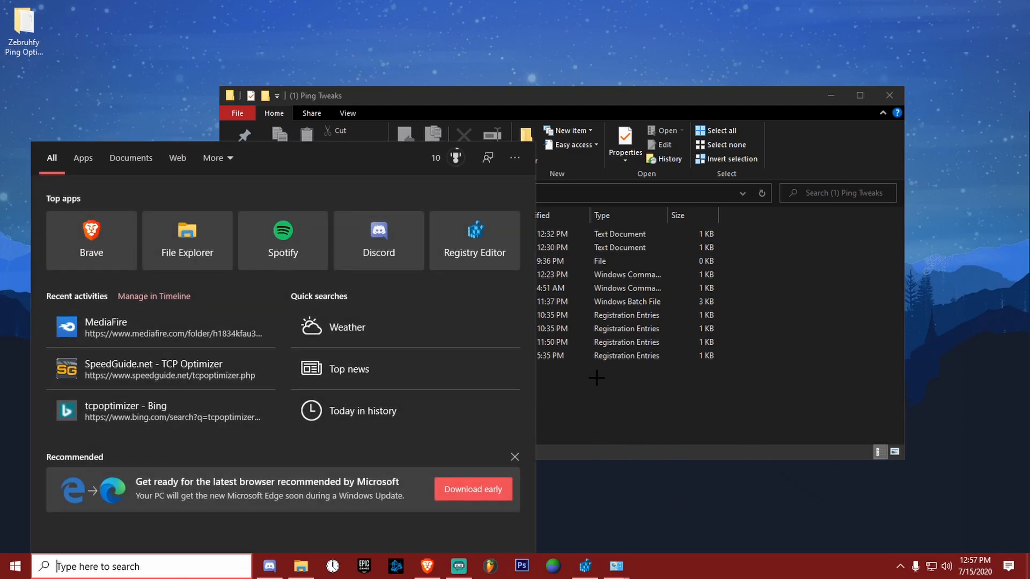
click(606, 417)
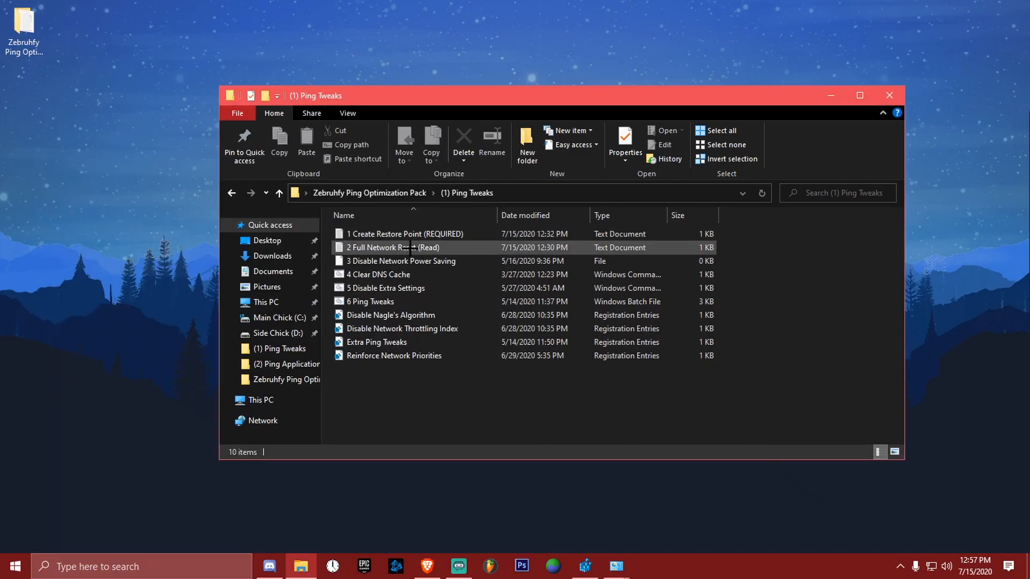
key(super+s)
text(sett)
click(124, 222)
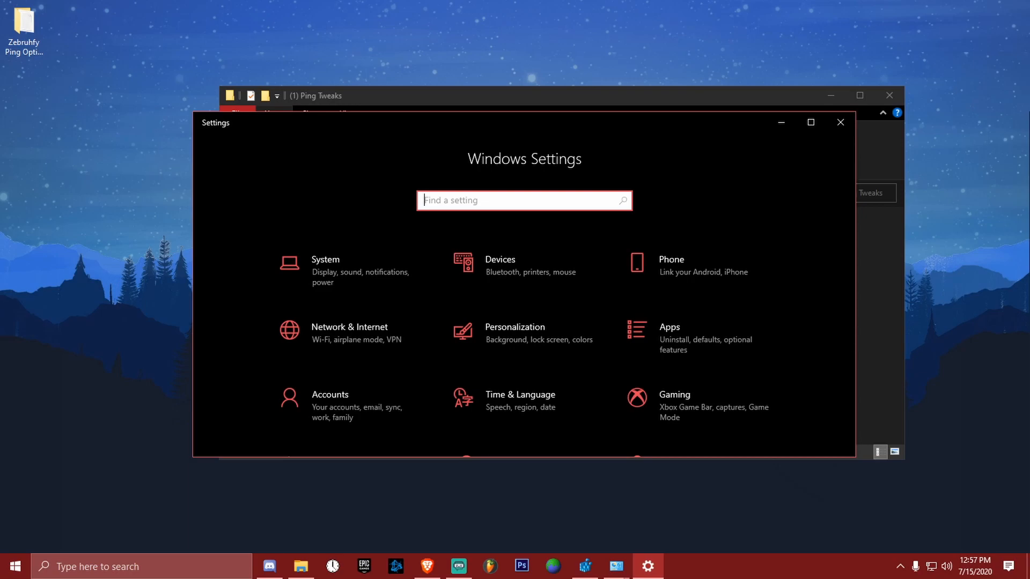
View the Network reset page under the Network & Internet status settings, and close Settings without resetting
scroll(348, 322, down, 2)
scroll(349, 322, up, 2)
click(337, 339)
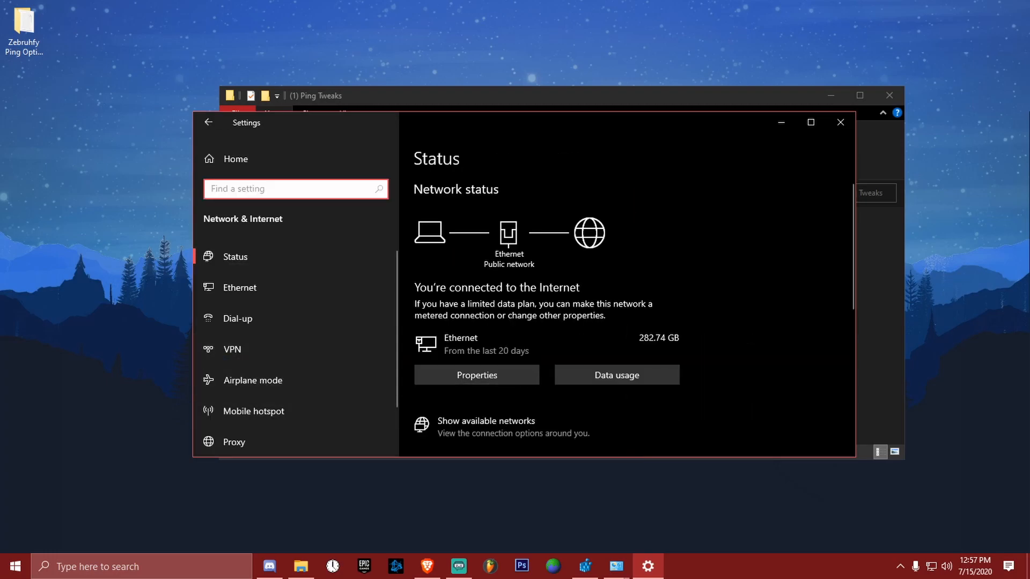
click(230, 262)
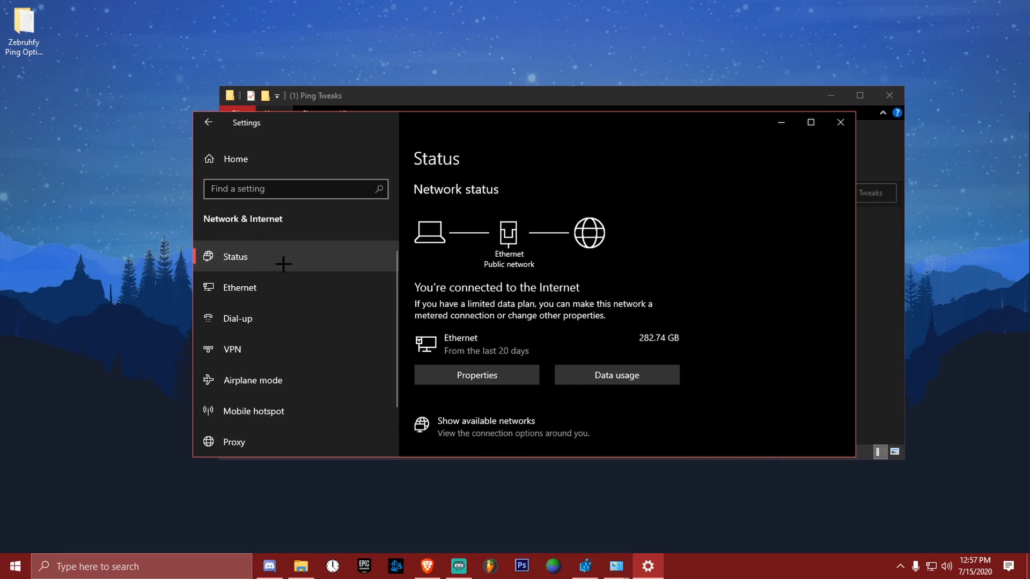
scroll(522, 266, down, 5)
scroll(522, 267, down, 2)
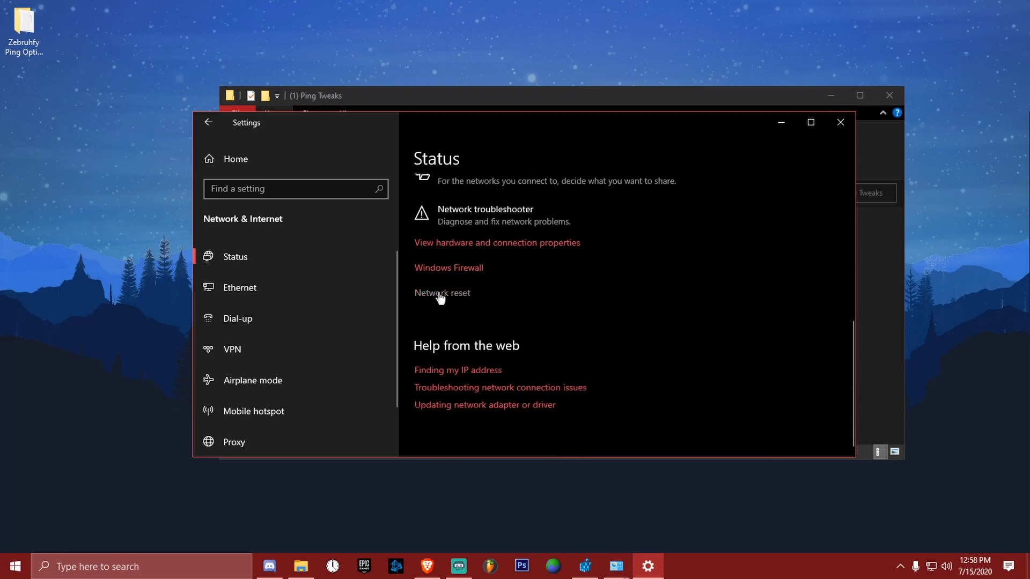
click(440, 297)
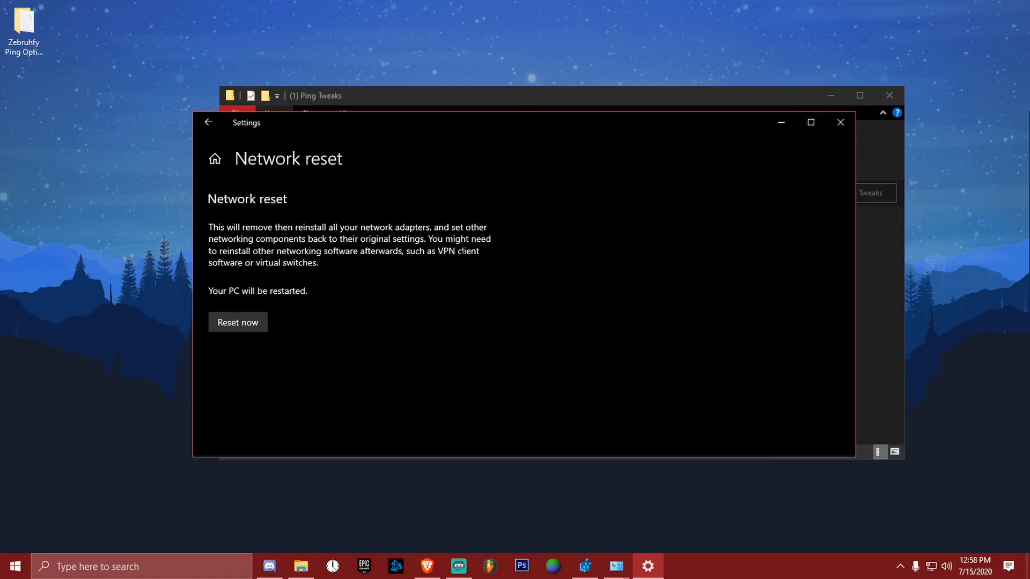
click(845, 123)
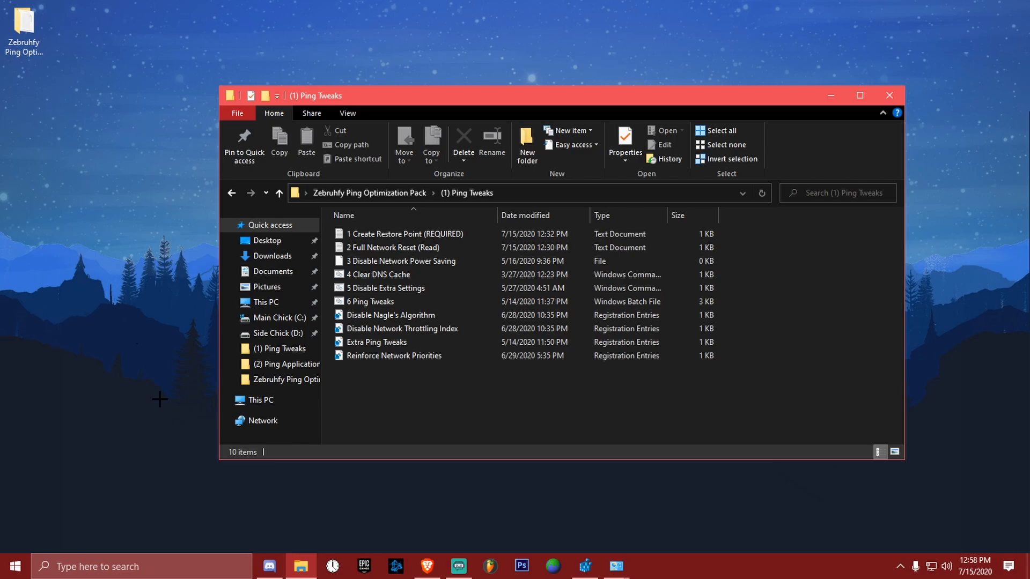
Open Control Panel and go to its Network and Sharing Center, keeping the Ethernet connection link in view
click(121, 564)
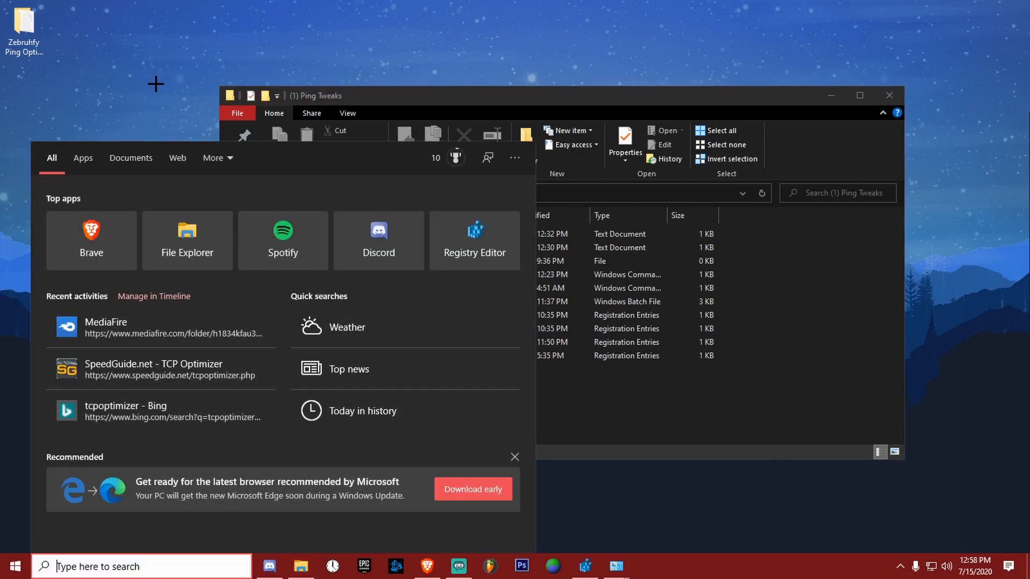
click(156, 85)
click(137, 563)
text(c)
click(228, 234)
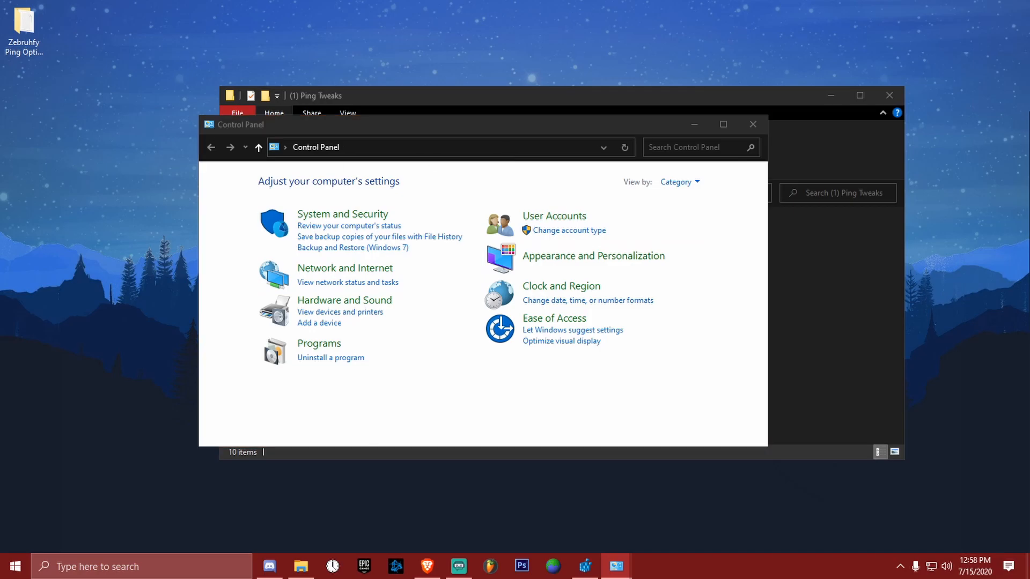
click(352, 269)
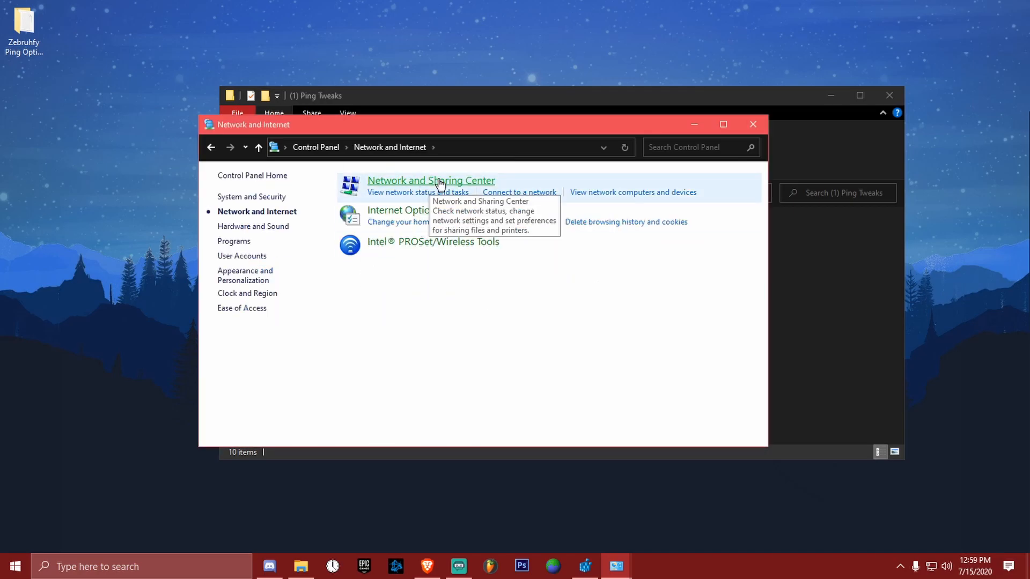
click(756, 126)
drag(0, 192, 194, 146)
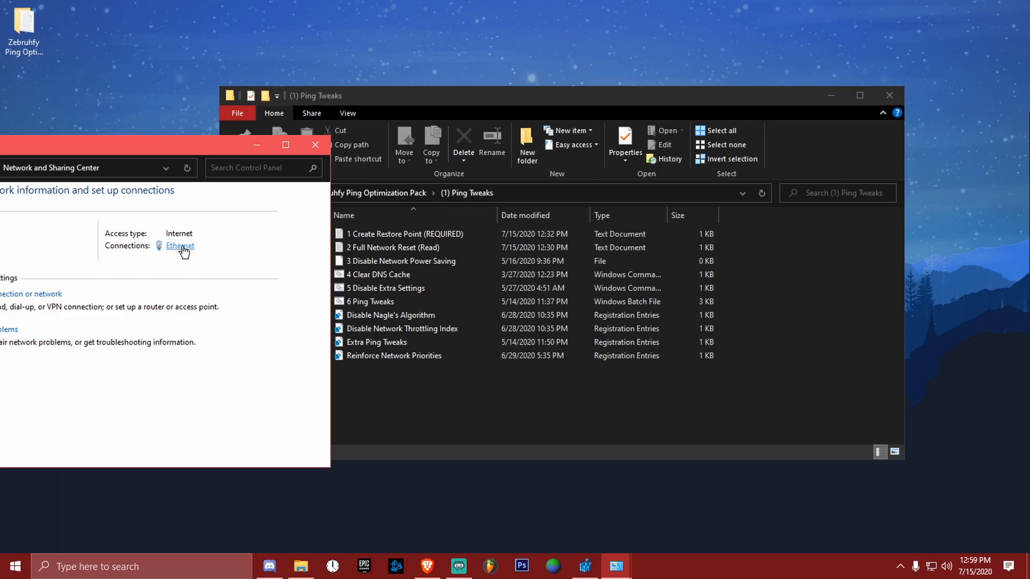
Configure the Ethernet adapter's power management so the computer is not allowed to turn off the device, and accept the settings
click(181, 247)
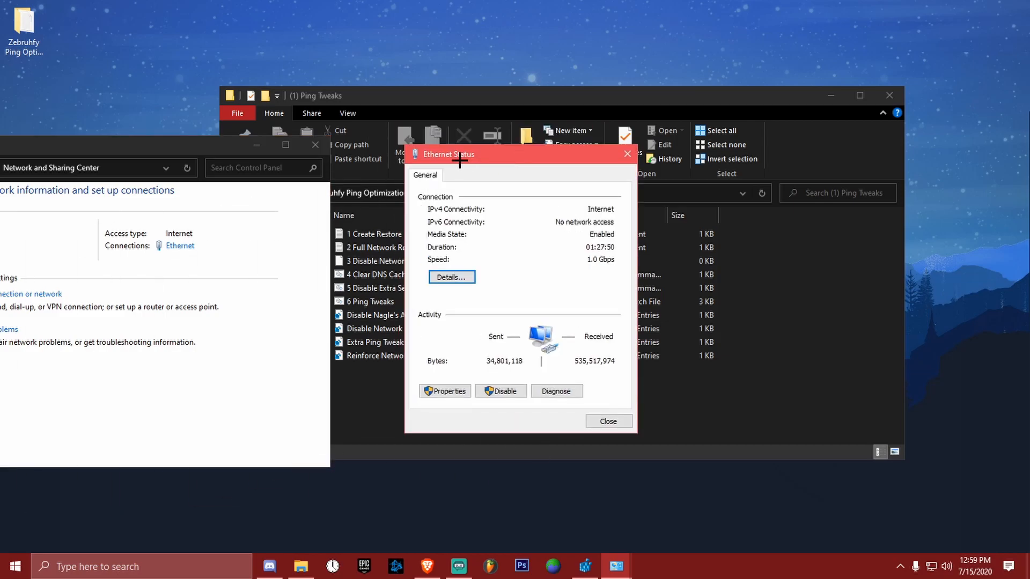
click(453, 391)
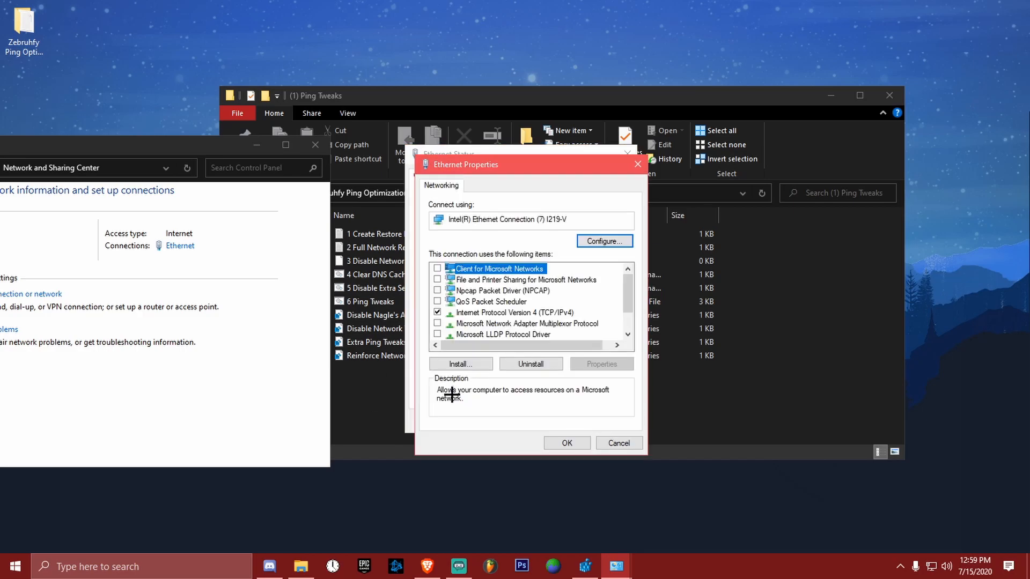
click(617, 244)
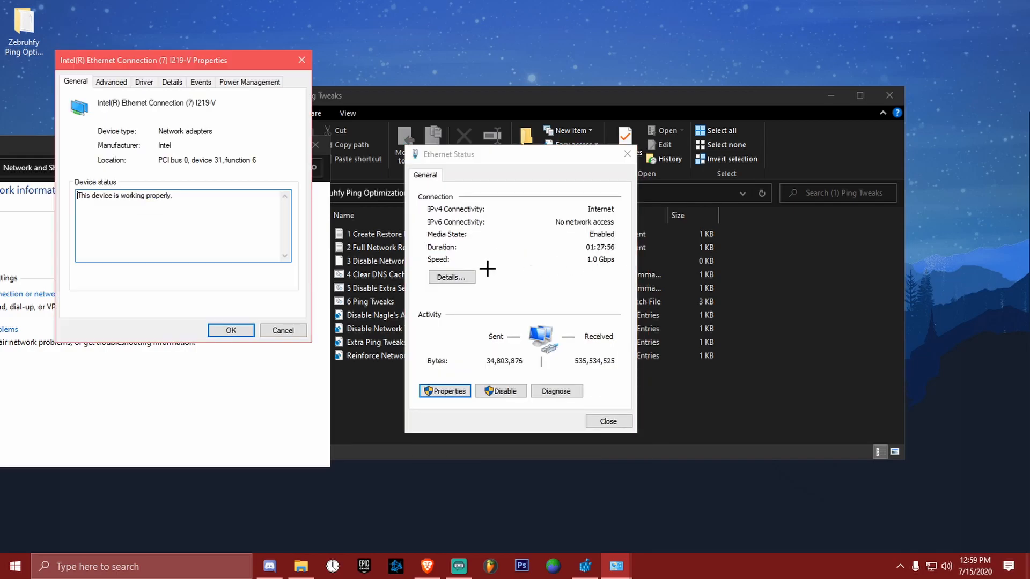
drag(206, 64, 550, 158)
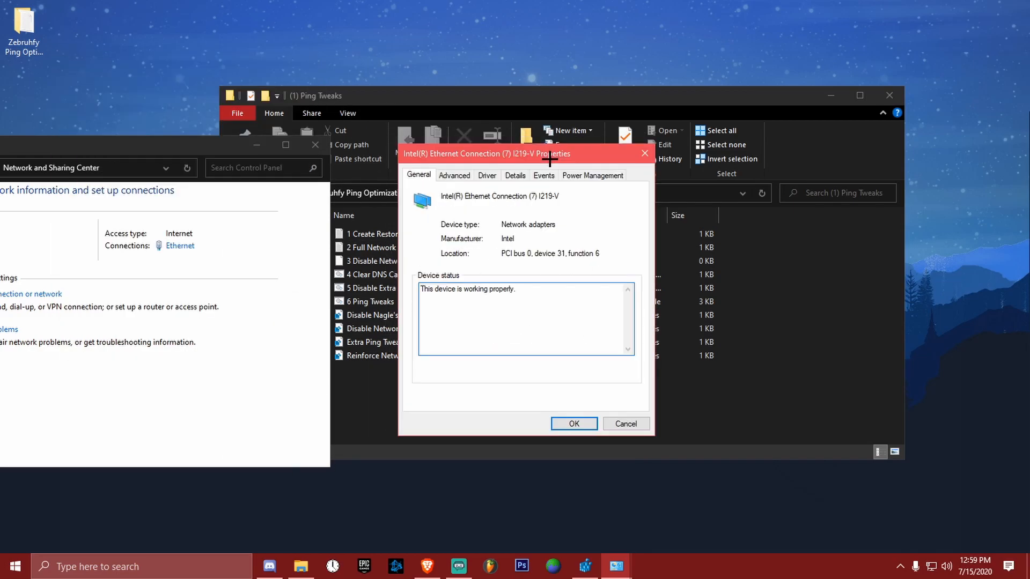
click(598, 175)
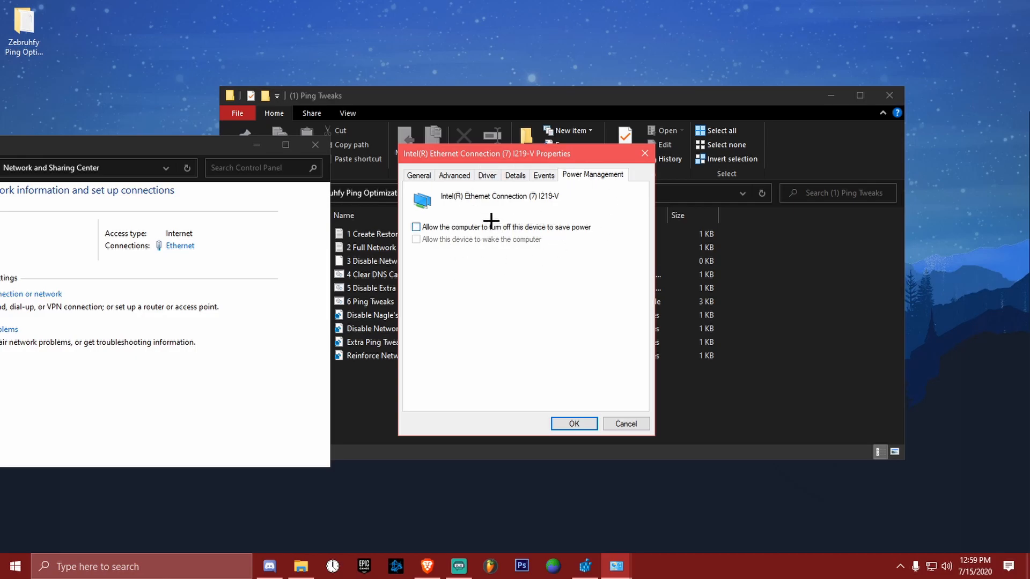
click(564, 424)
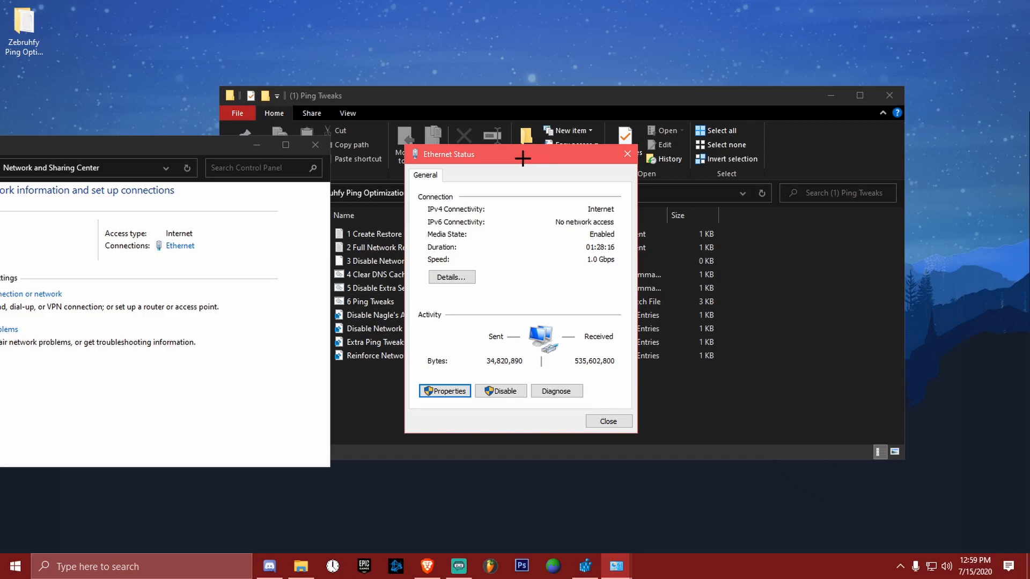
Reopen the Ethernet connection's properties and review which items the connection uses
mouse_move(524, 158)
mouse_down()
mouse_move(207, 160)
mouse_move(529, 162)
mouse_up()
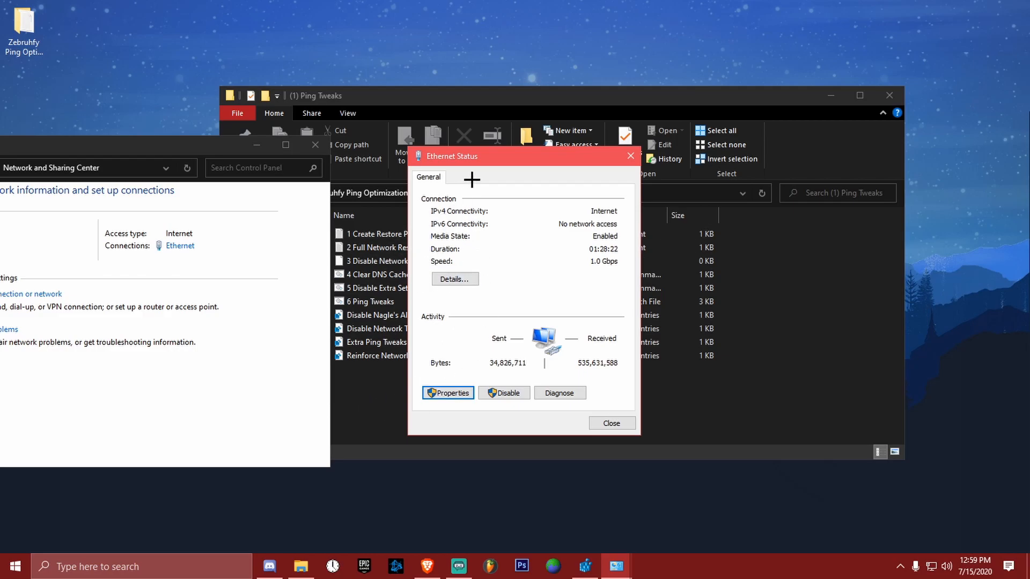
click(438, 394)
mouse_move(494, 167)
mouse_down()
mouse_move(461, 416)
mouse_move(499, 200)
mouse_move(487, 151)
mouse_up()
mouse_move(620, 276)
mouse_down()
mouse_move(623, 294)
mouse_move(629, 259)
mouse_move(626, 275)
mouse_up()
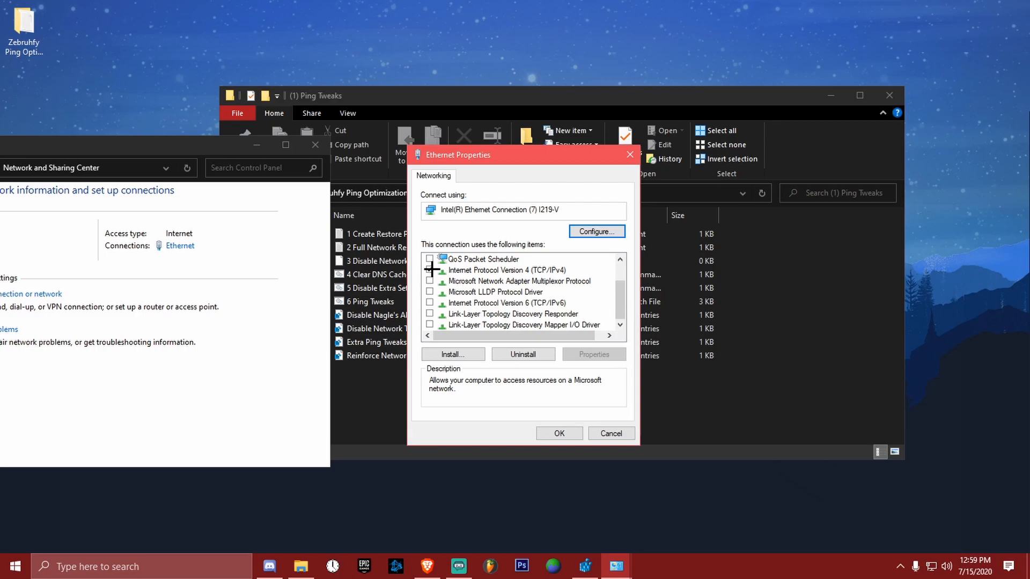
mouse_move(616, 308)
mouse_down()
mouse_move(616, 292)
mouse_move(621, 299)
mouse_up()
scroll(620, 294, up, 1)
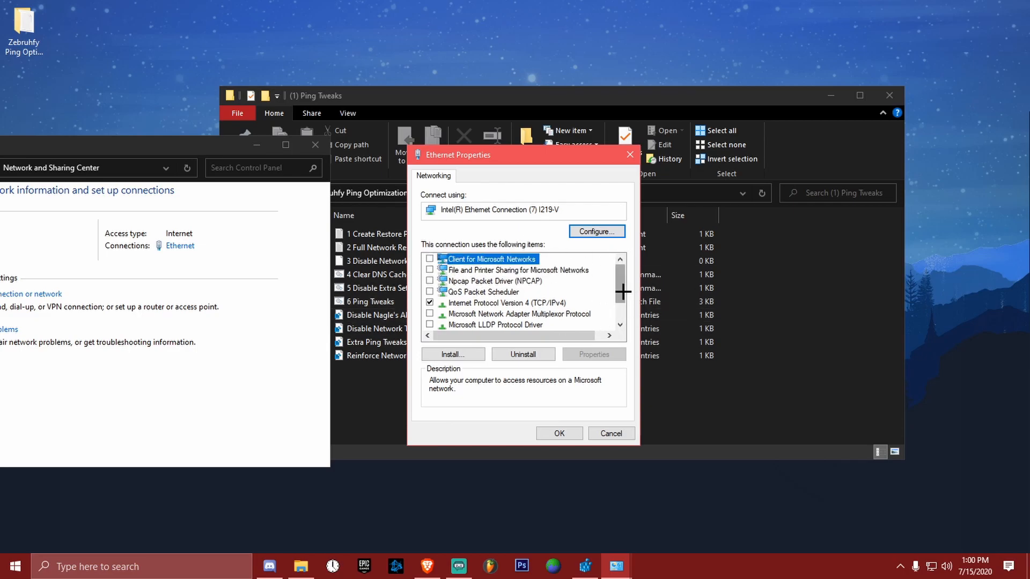
Check the Ethernet connection's item list, including Internet Protocol Version 6 (TCP/IPv6) and Internet Protocol Version 4 (TCP/IPv4)
scroll(621, 292, down, 1)
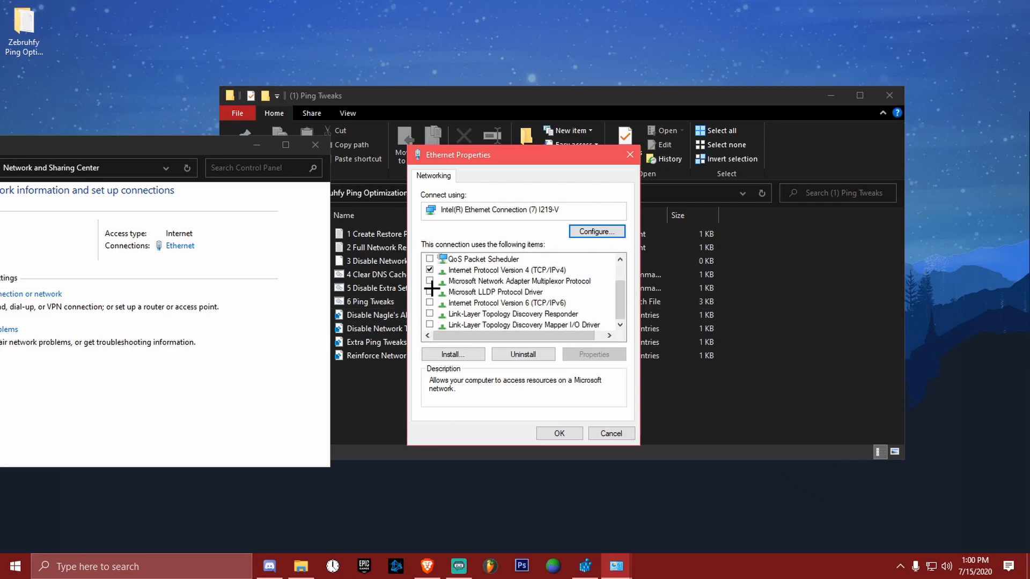
click(479, 303)
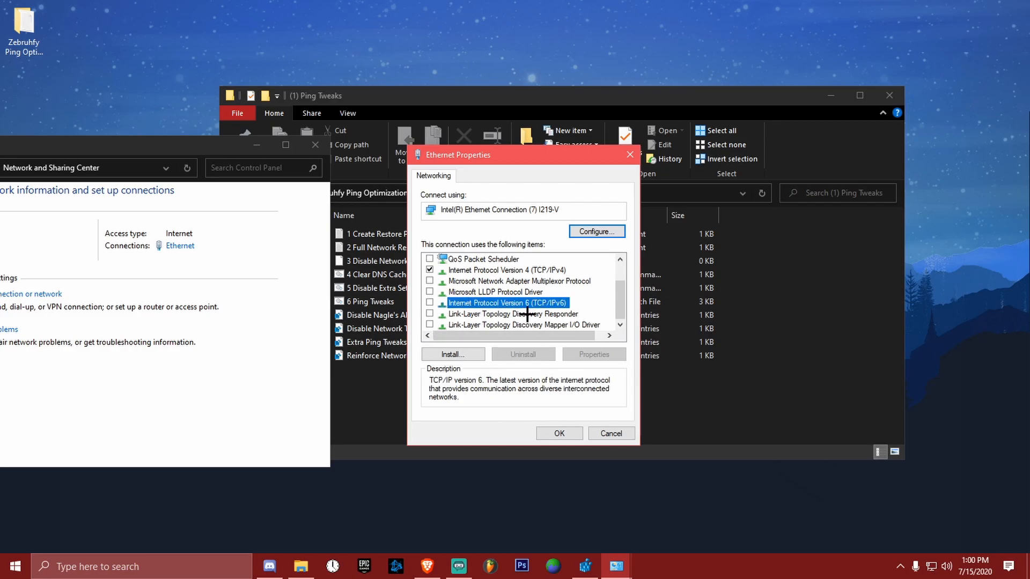
drag(621, 302, 623, 278)
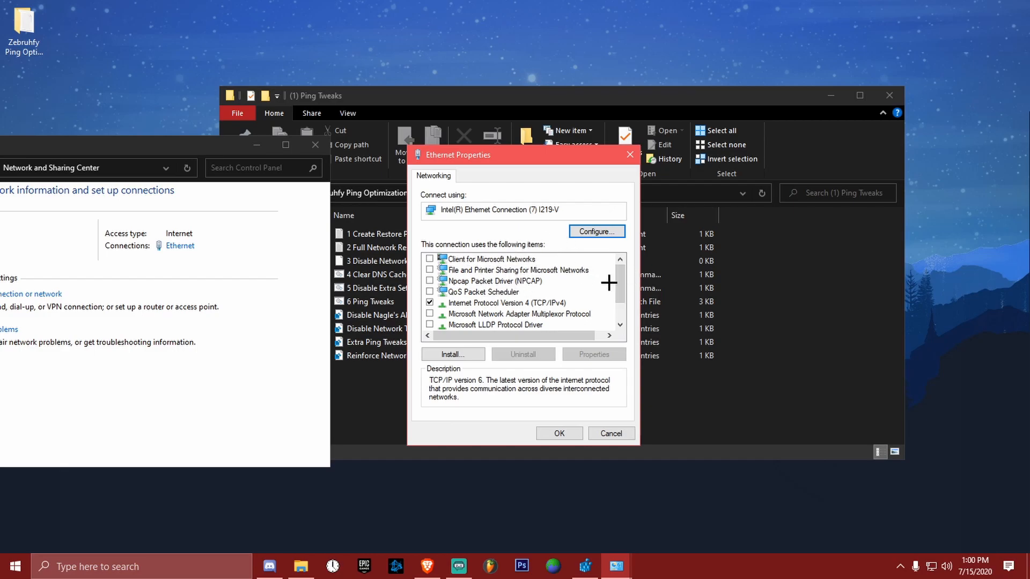
click(491, 302)
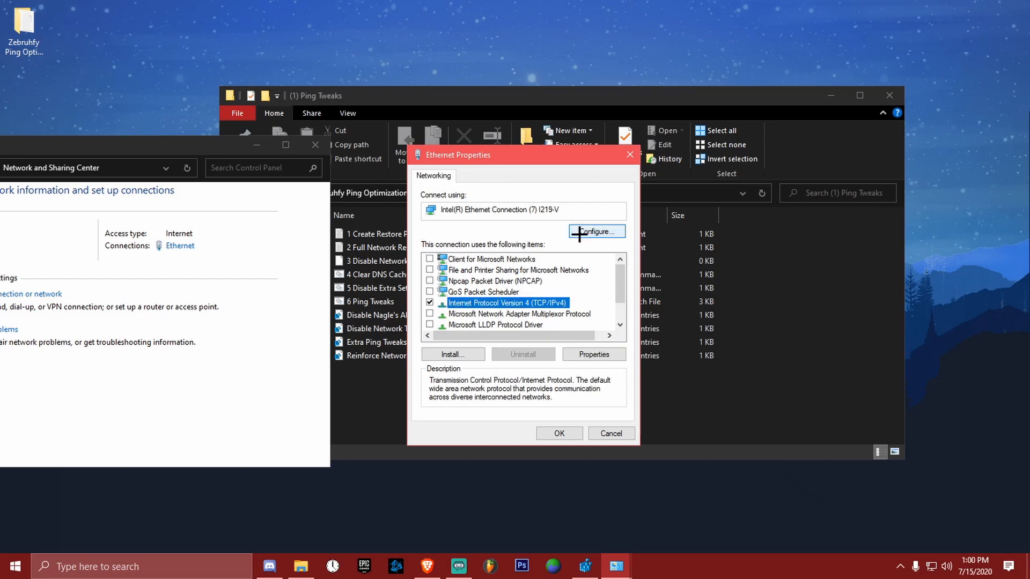
Close the Ethernet properties, Ethernet status and Network and Sharing Center windows, and return to the Ping Tweaks folder
drag(548, 154, 195, 154)
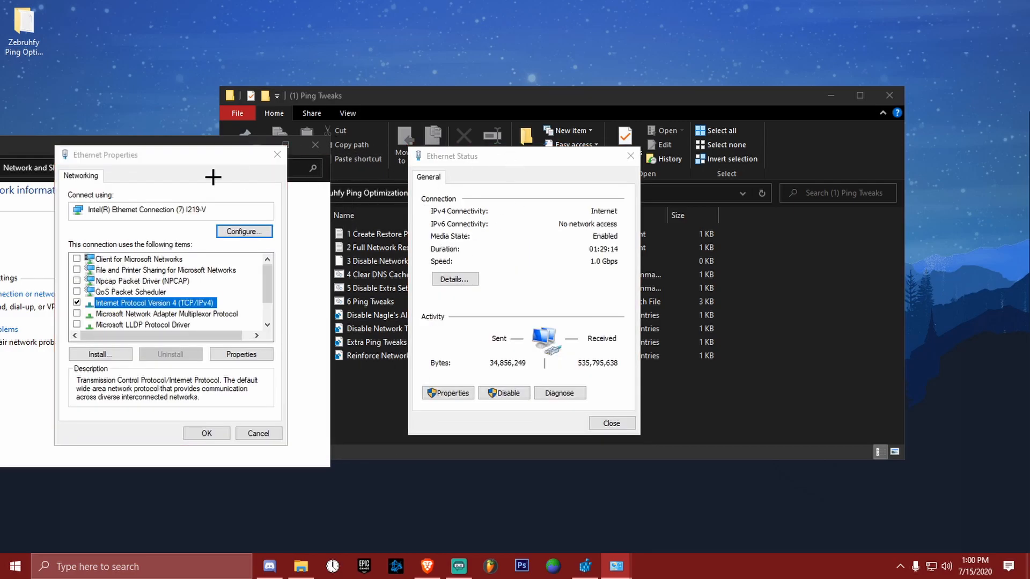
click(277, 154)
click(630, 156)
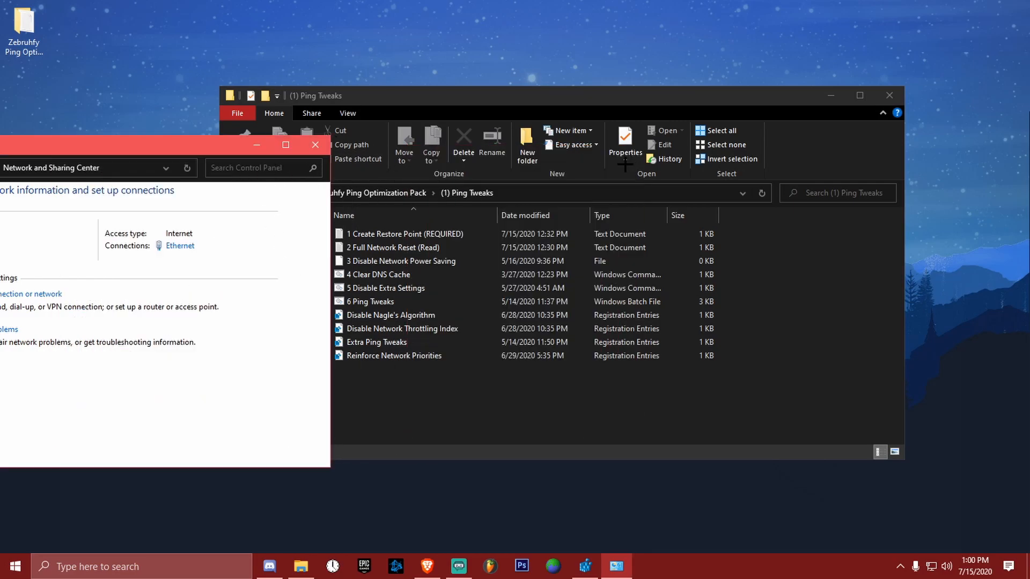
click(314, 145)
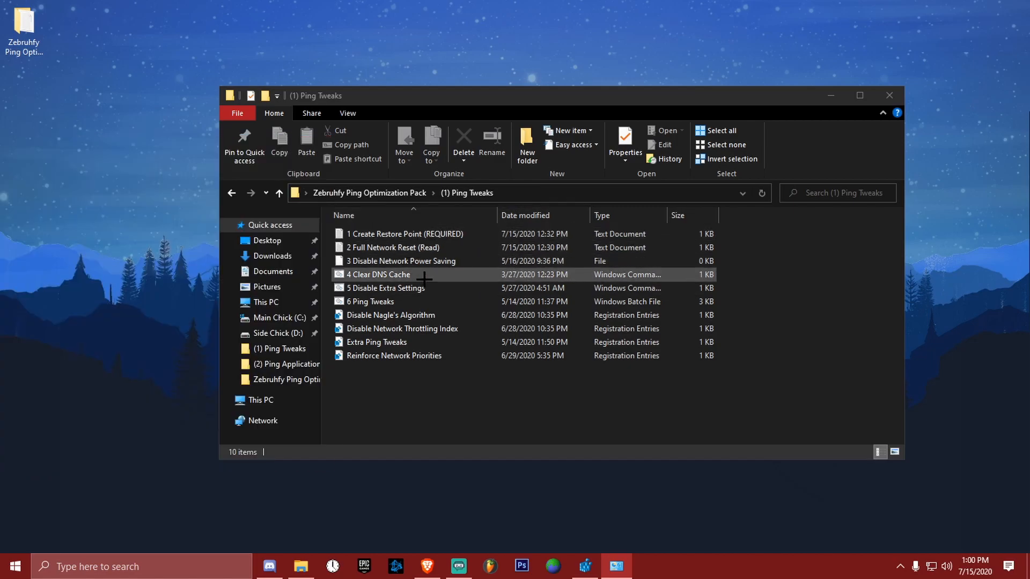
click(541, 416)
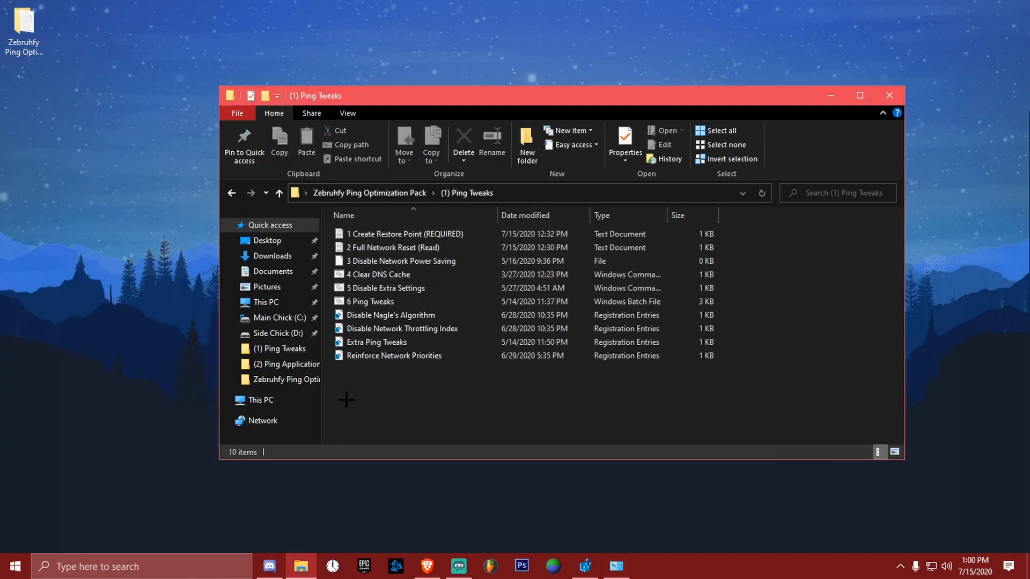
Run the 4 Clear DNS Cache script as administrator and dismiss its console window once it finishes
click(403, 276)
right_click(402, 277)
click(444, 306)
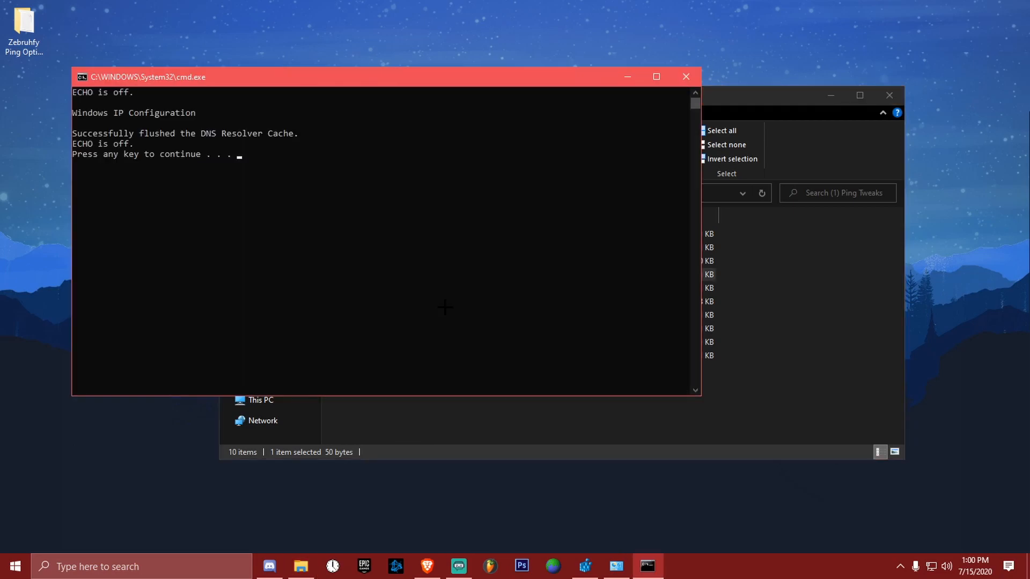
drag(161, 78, 261, 419)
drag(386, 414, 440, 145)
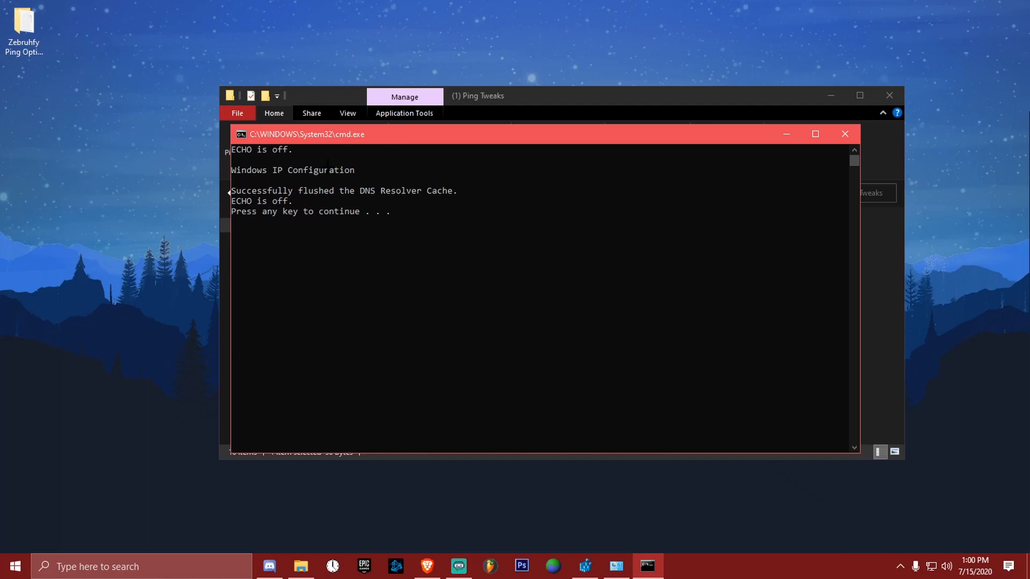
key(space)
Run the 5 Disable Extra Settings script as administrator and dismiss its console window once it finishes
click(413, 289)
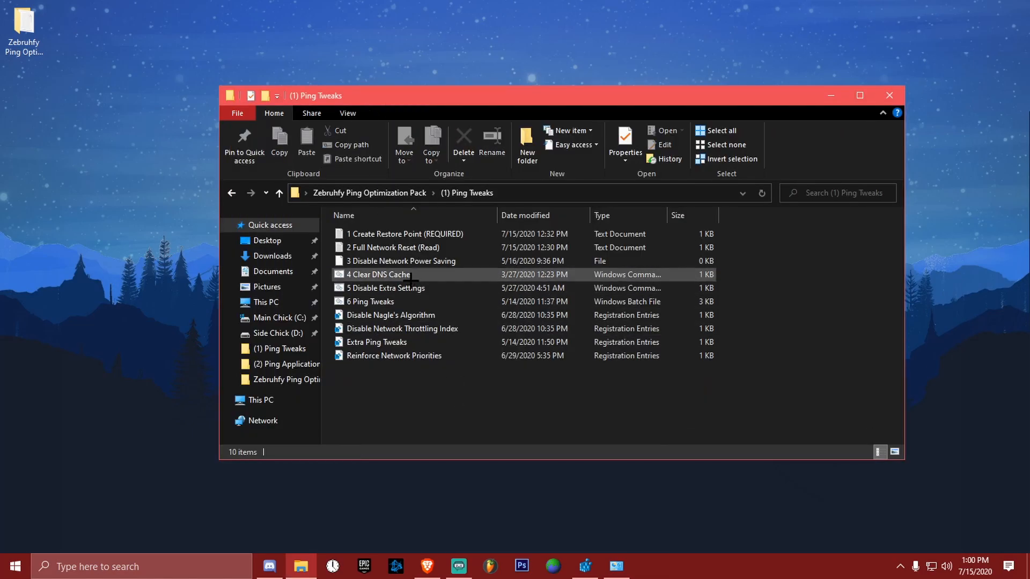
right_click(400, 289)
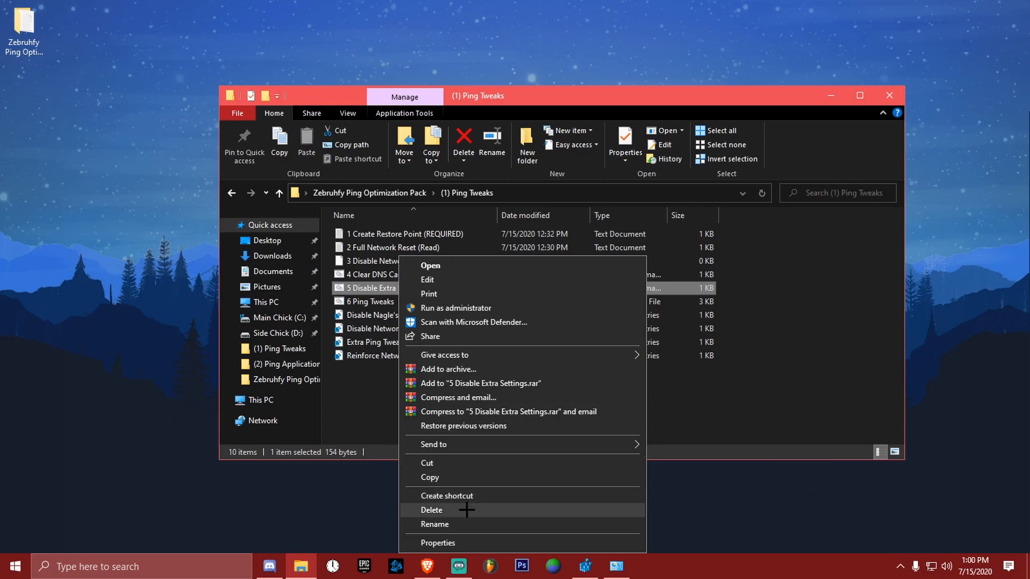
click(454, 308)
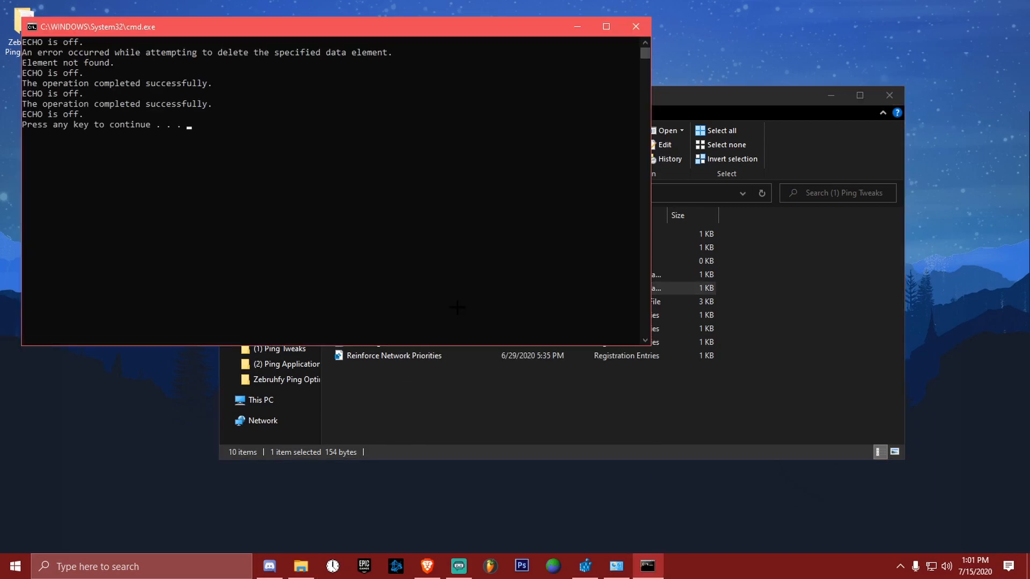
key(space)
Run the 6 Ping Tweaks batch file as administrator and clear the file selection
right_click(410, 304)
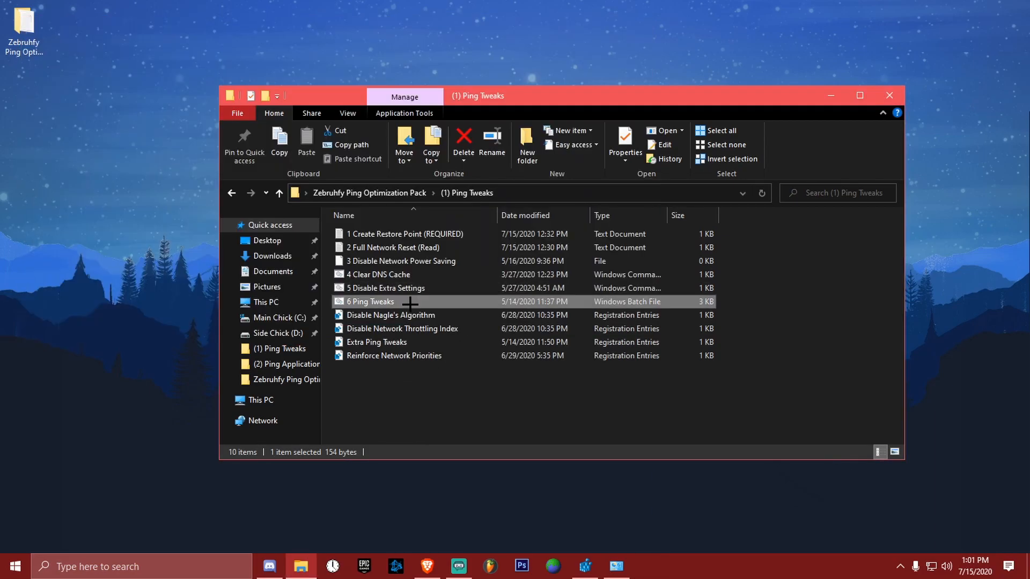
click(476, 59)
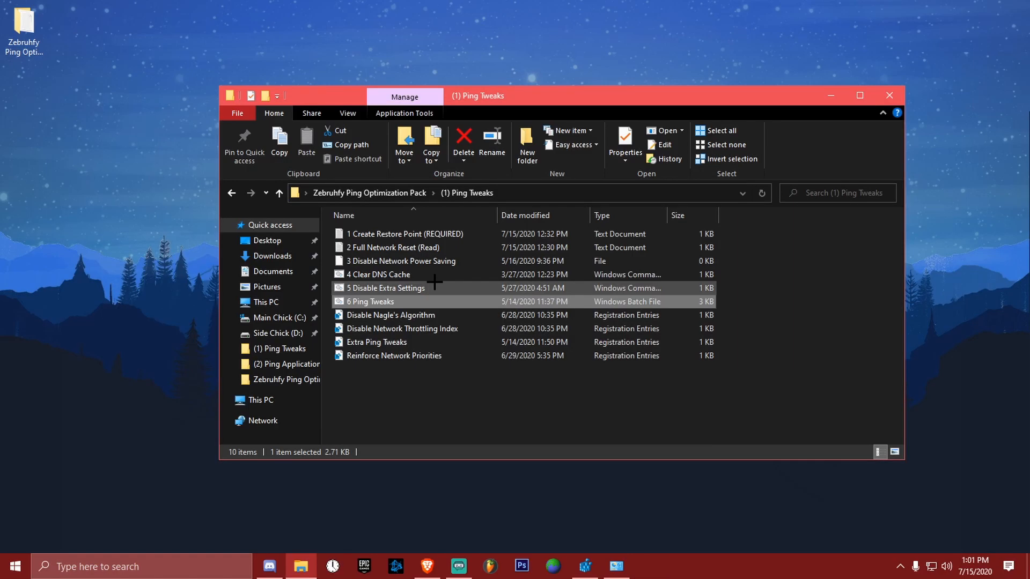
click(472, 416)
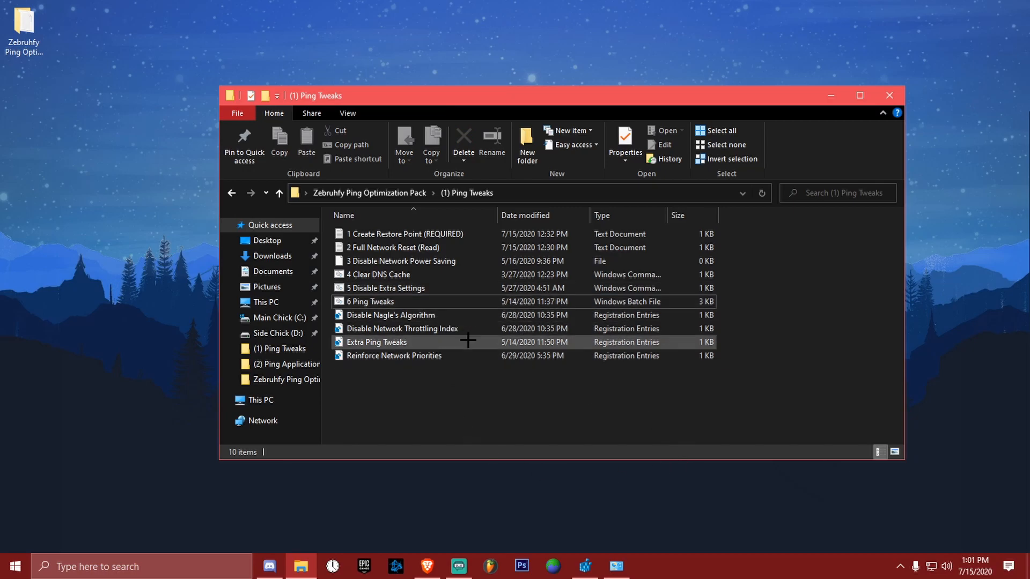
Merge the Disable Nagle's Algorithm and Disable Network Throttling Index registry files into the registry, accepting each confirmation
click(435, 315)
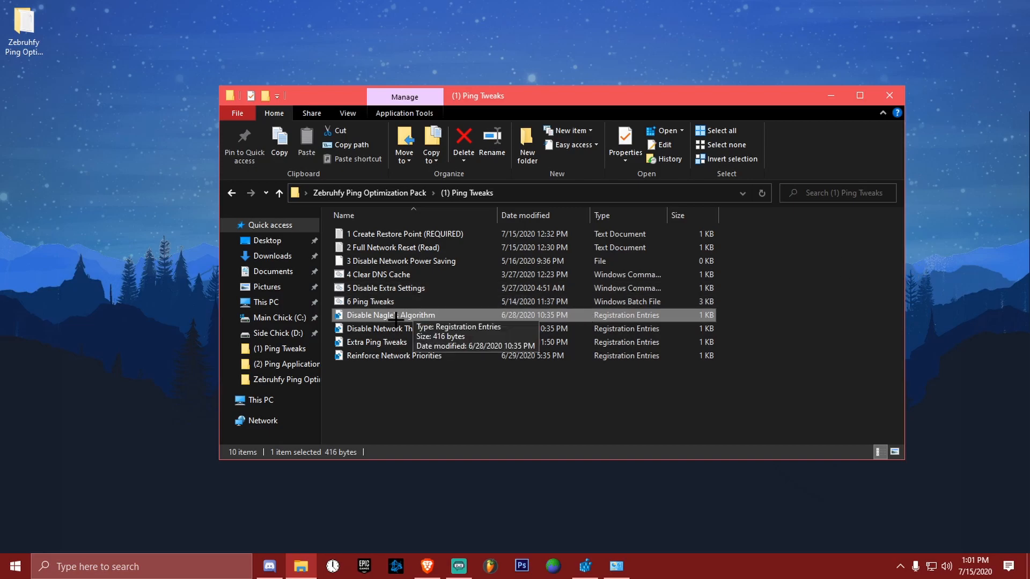
double_click(442, 315)
click(610, 301)
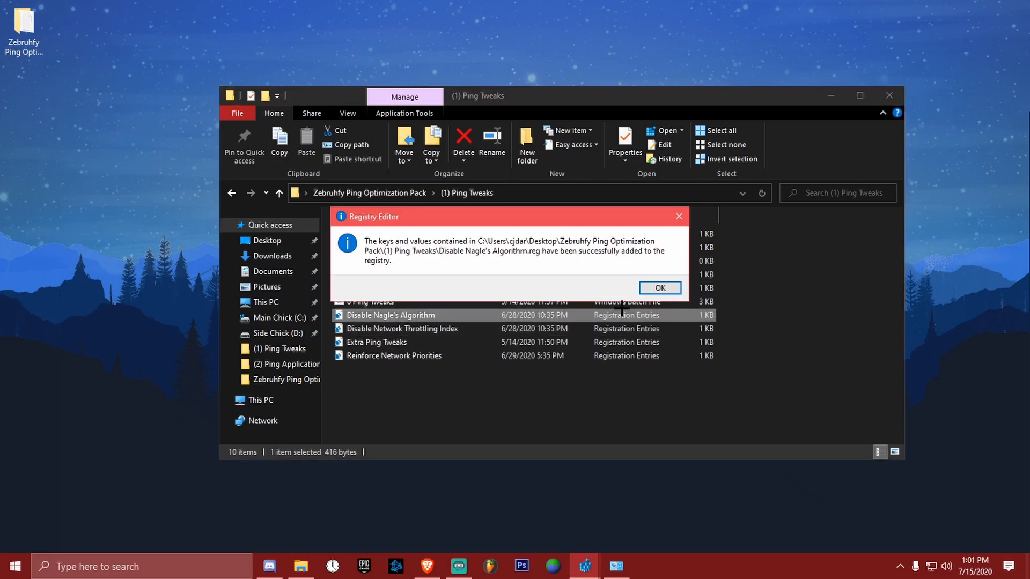
key(Return)
double_click(445, 329)
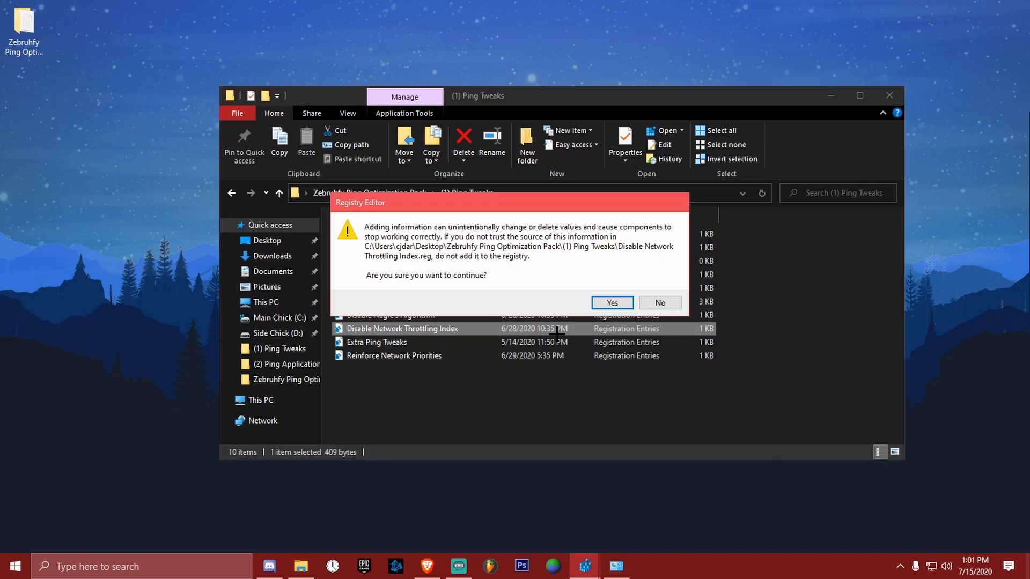
click(612, 303)
click(657, 293)
Merge the Extra Ping Tweaks and Reinforce Network Priorities registry files into the registry, accepting each confirmation
double_click(498, 342)
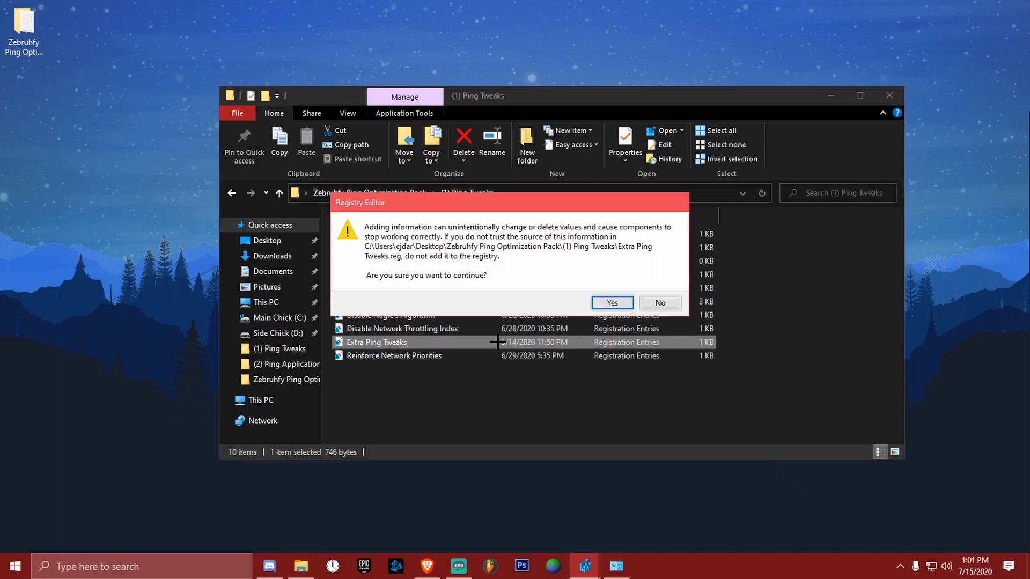
click(612, 303)
click(659, 282)
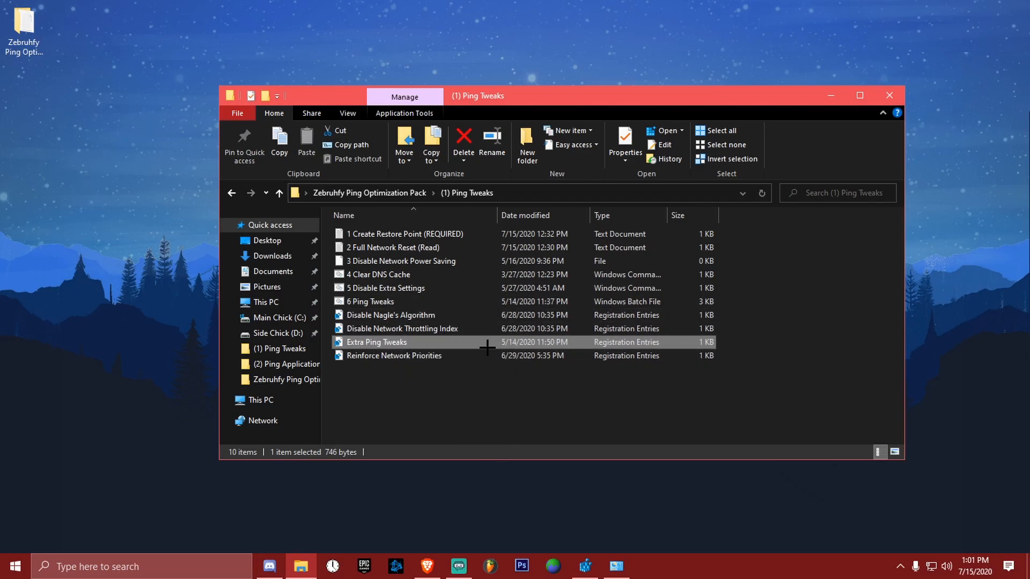
click(393, 410)
double_click(408, 356)
click(594, 299)
key(Return)
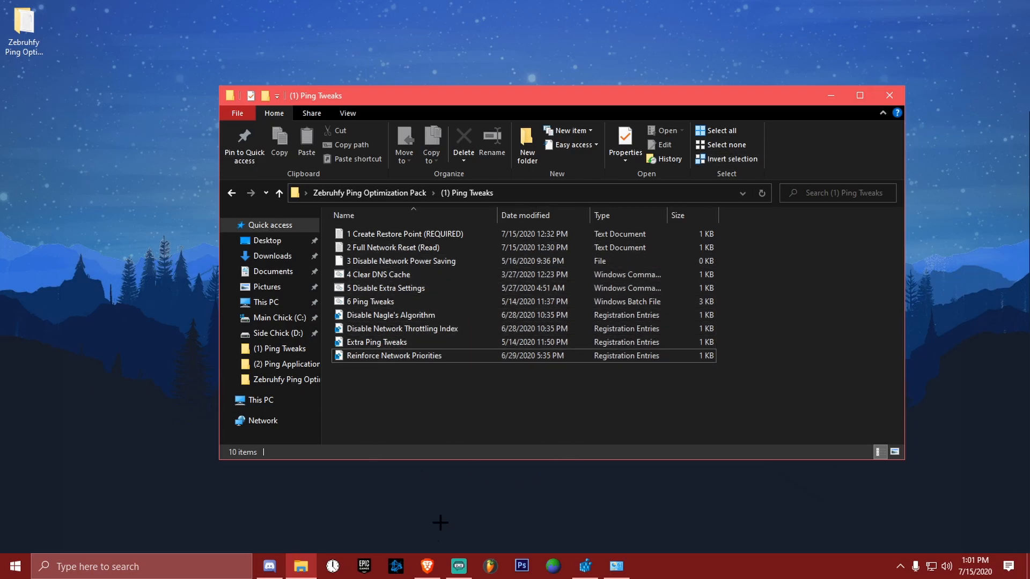
Search Windows for the Registry Editor, open it and maximize its window
click(155, 567)
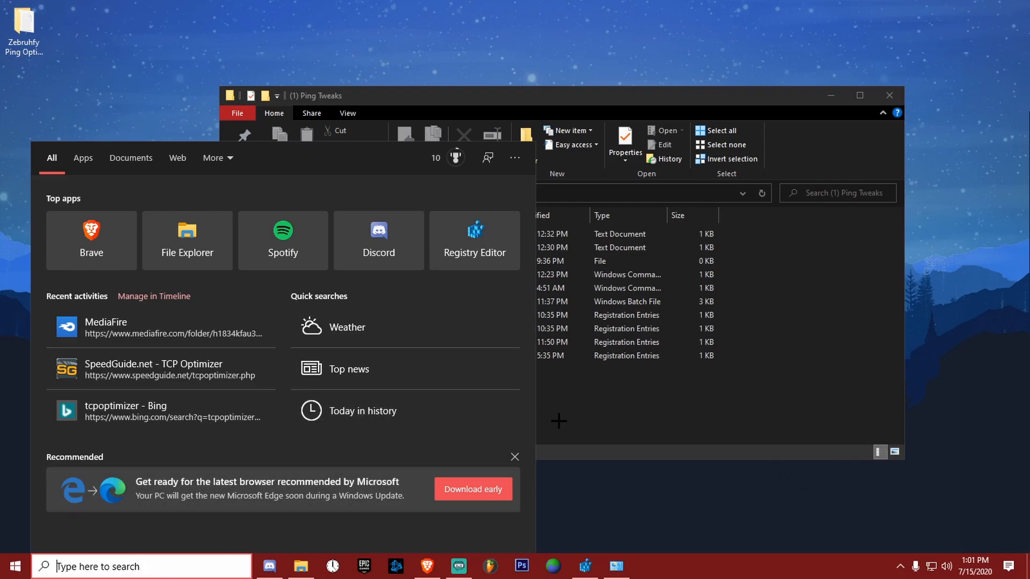
text(reg)
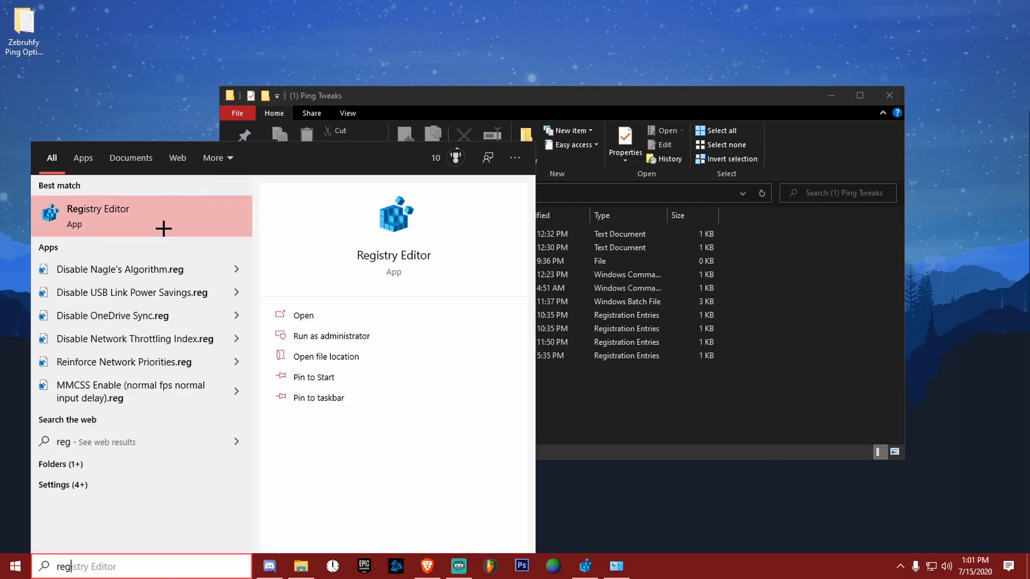
text(rist)
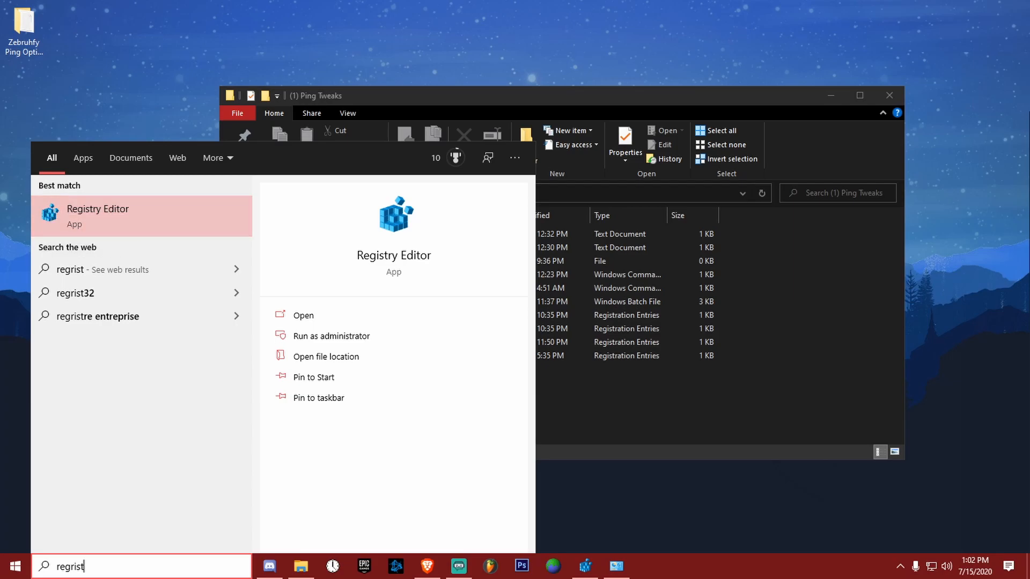
key(Return)
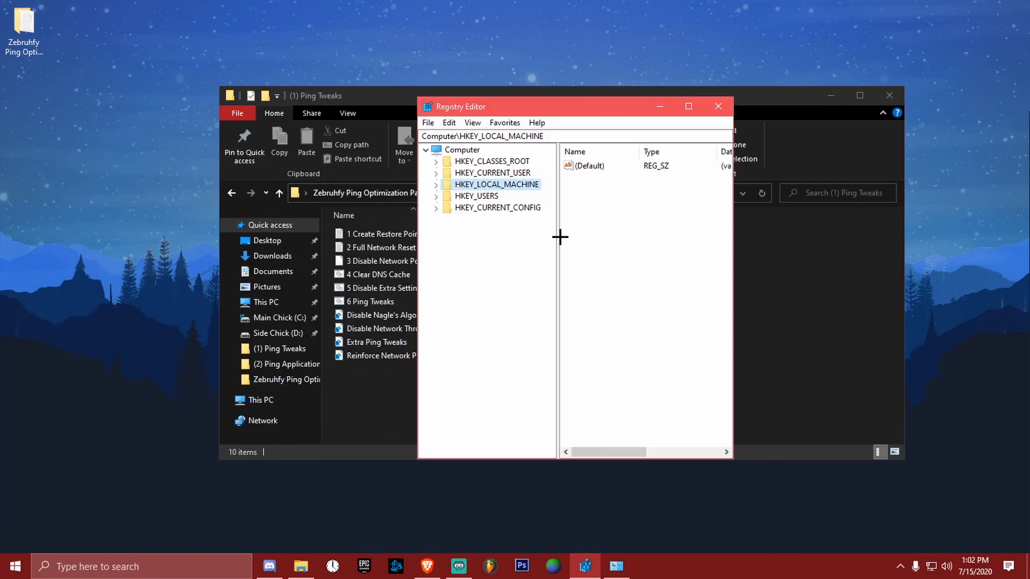
double_click(576, 109)
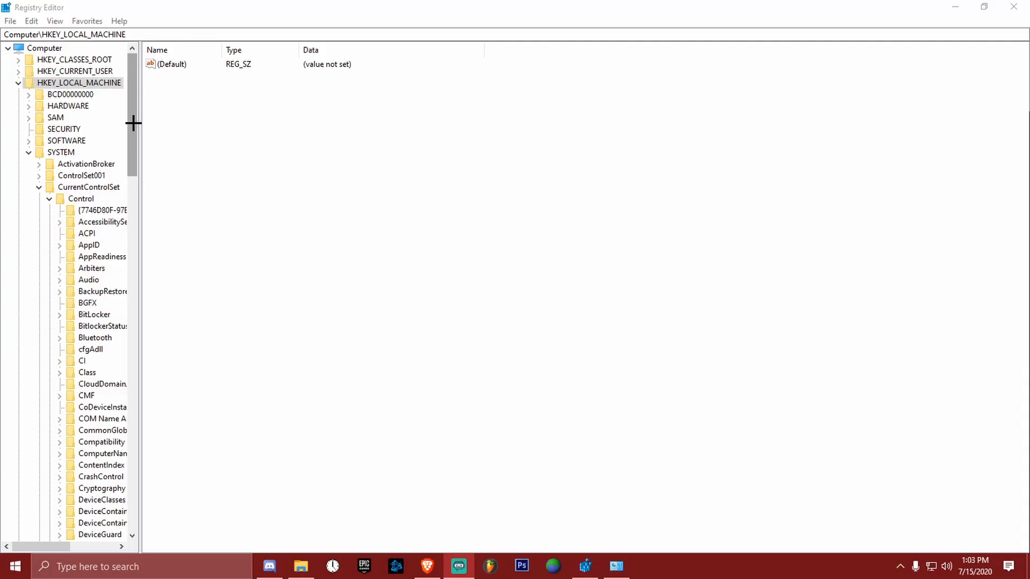
Select the CurrentControlSet key under HKEY_LOCAL_MACHINE\SYSTEM and show the subkeys of its Control key
click(136, 123)
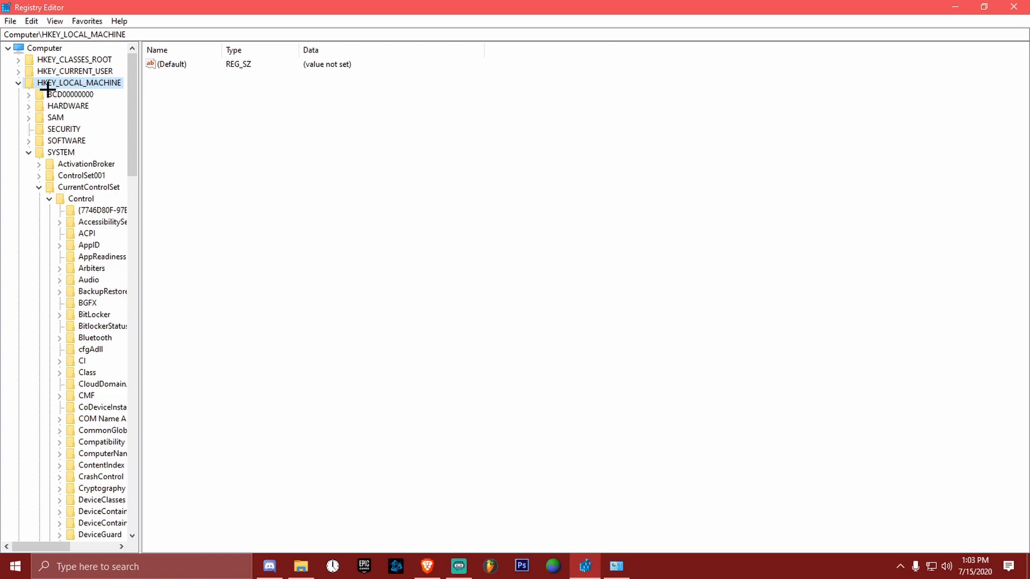
click(67, 188)
scroll(39, 188, down, 4)
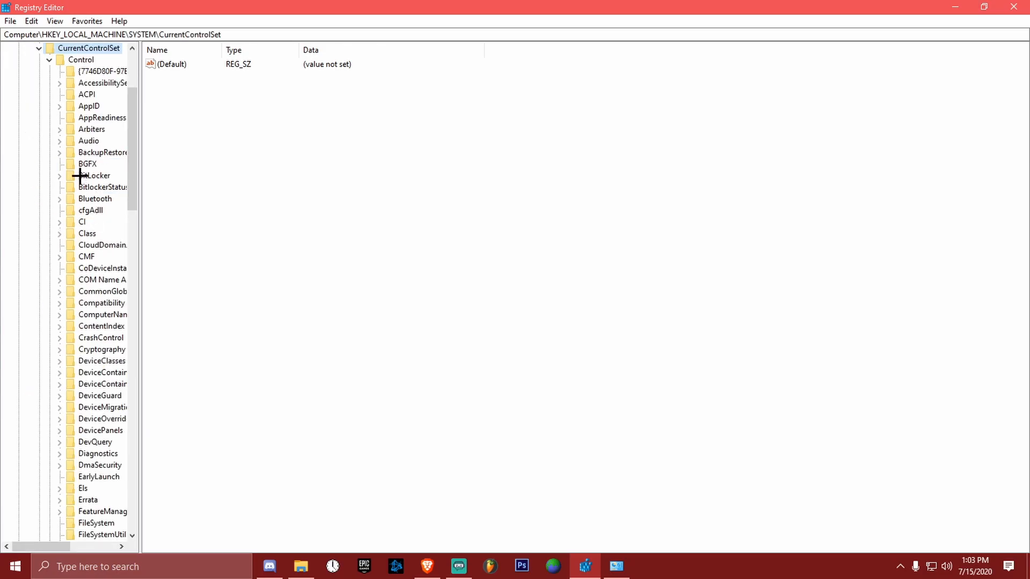
scroll(137, 140, up, 4)
click(50, 199)
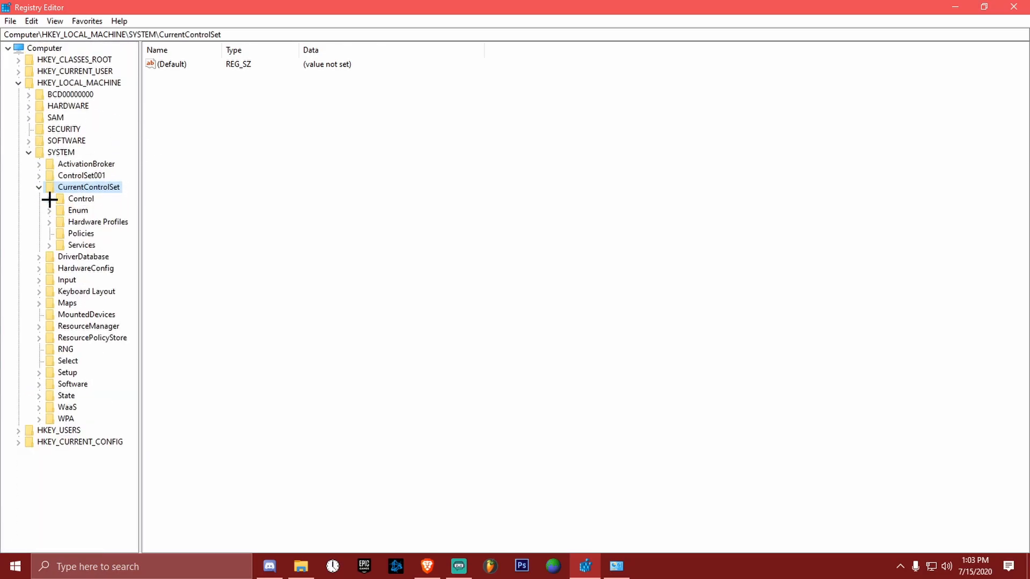
scroll(136, 168, up, 3)
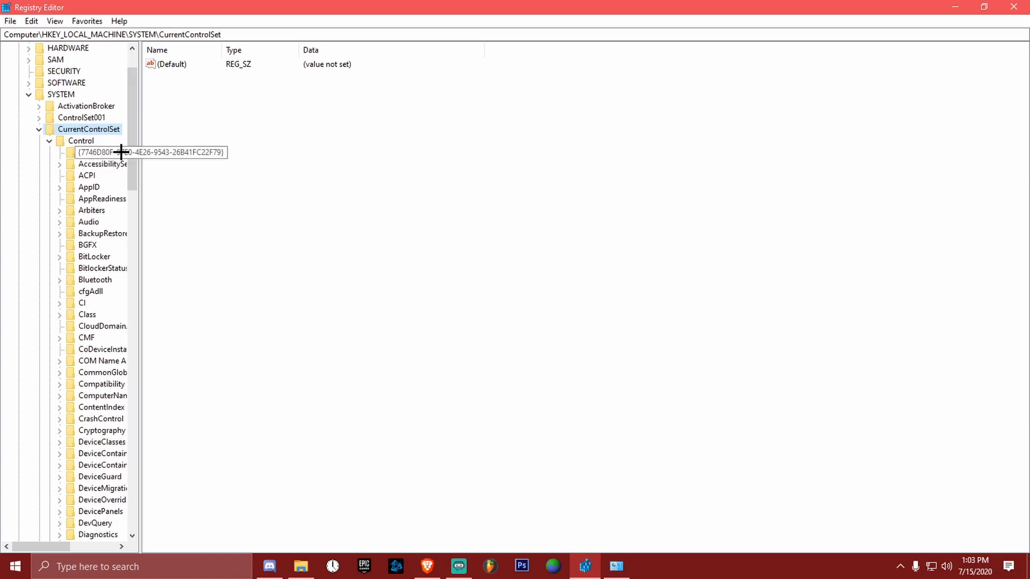
Expand the Class key under CurrentControlSet\Control and bring its GUID-named subkeys into readable view
drag(131, 131, 130, 159)
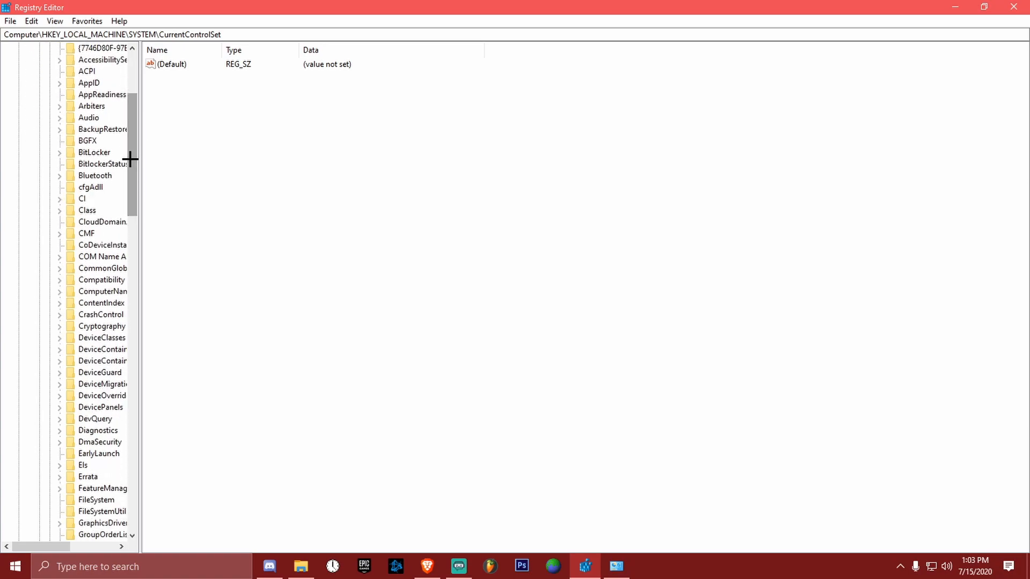
click(59, 211)
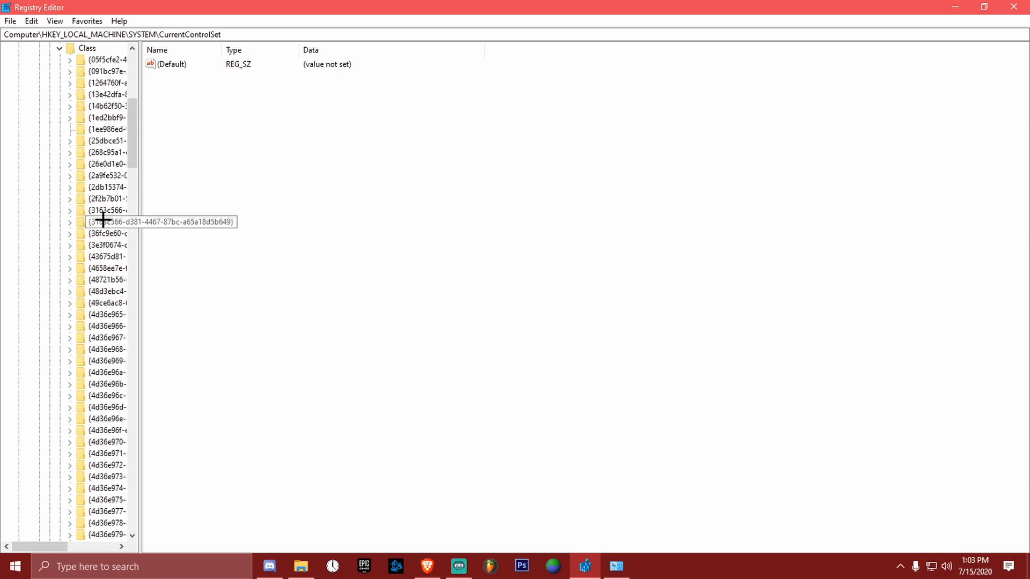
scroll(132, 152, up, 2)
drag(54, 547, 73, 547)
mouse_move(131, 150)
mouse_down()
mouse_move(128, 314)
mouse_move(135, 153)
mouse_up()
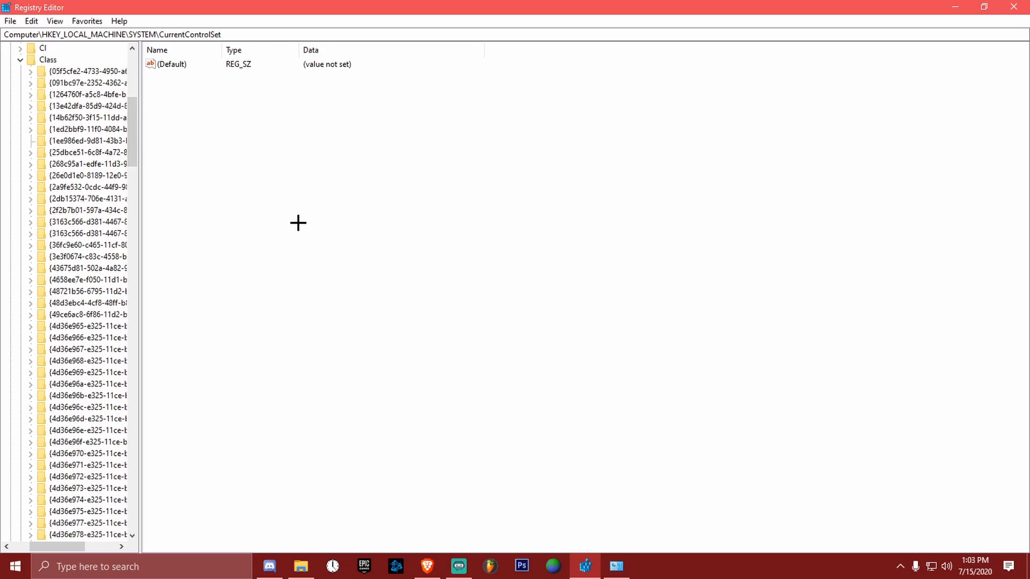
Search Windows for the Control Panel, open it and go to its Network and Internet category
click(617, 567)
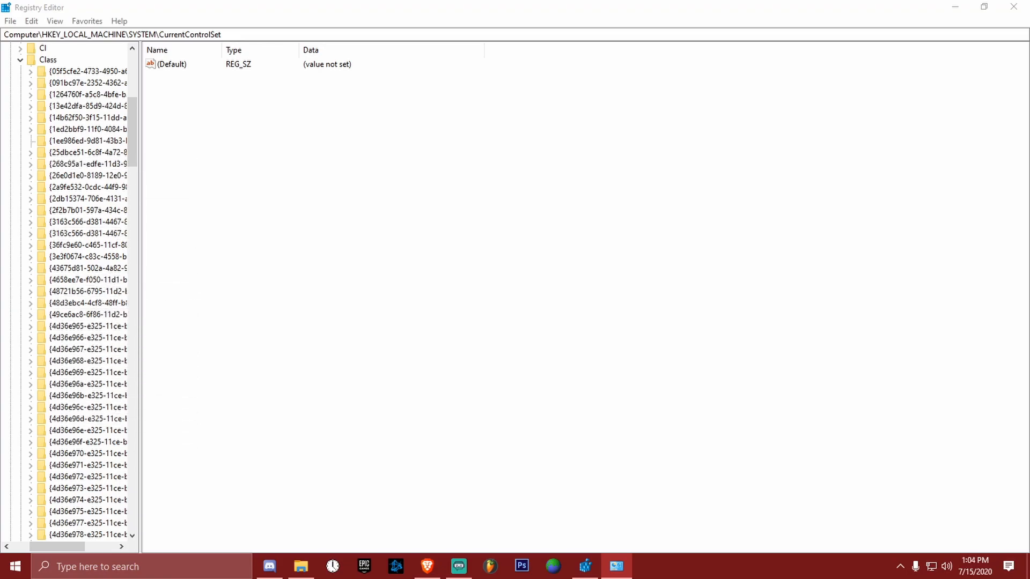
click(203, 566)
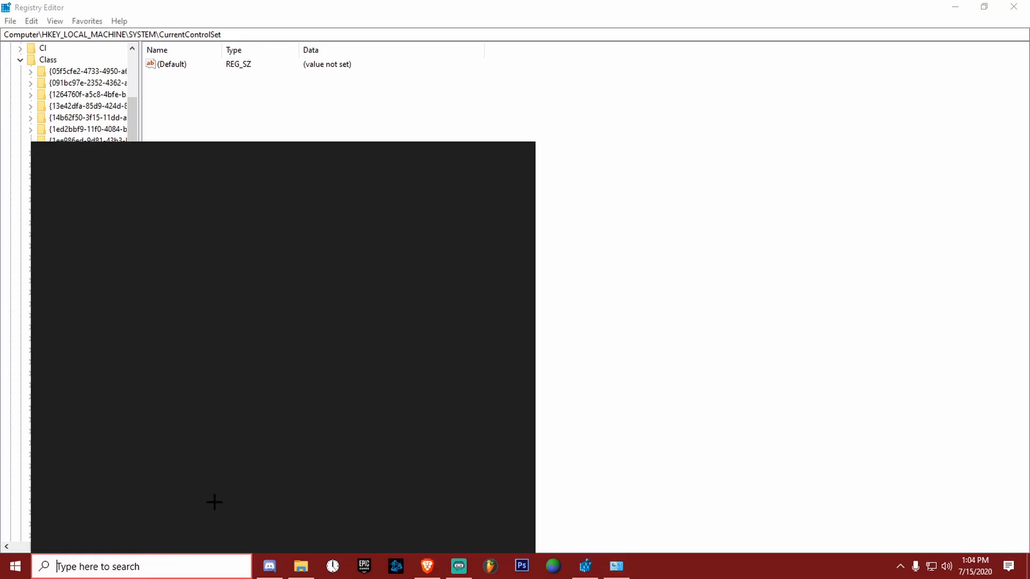
text(c)
click(183, 199)
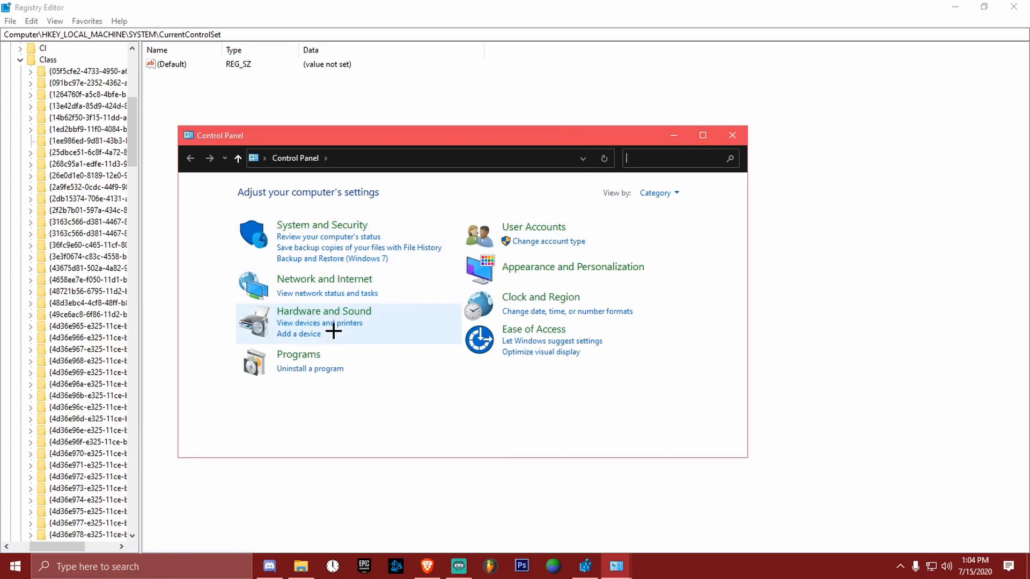
click(322, 280)
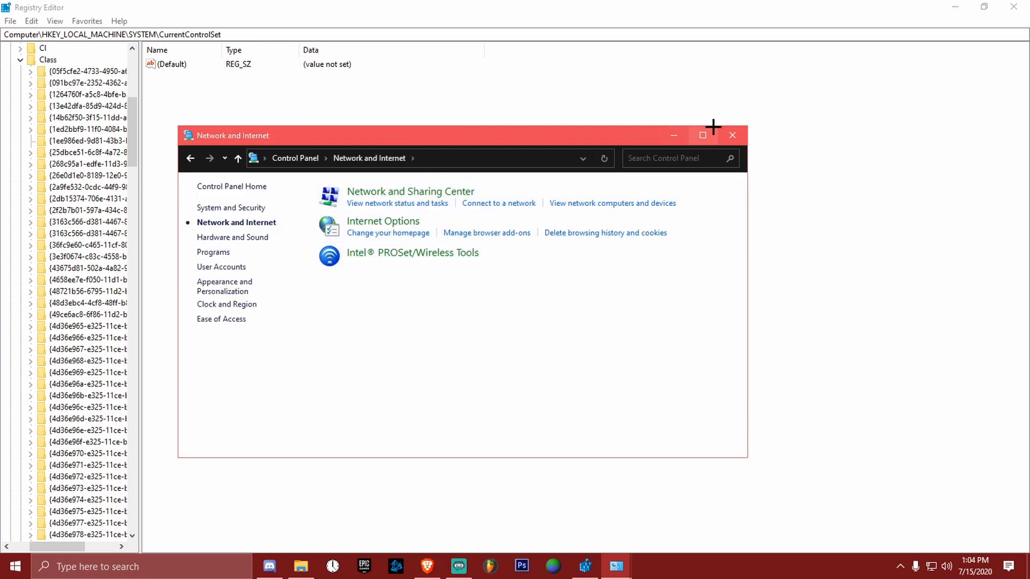
Open the Network and Sharing Center, shift its window aside and show the Ethernet connection's status
click(733, 135)
key(alt+space)
key(m)
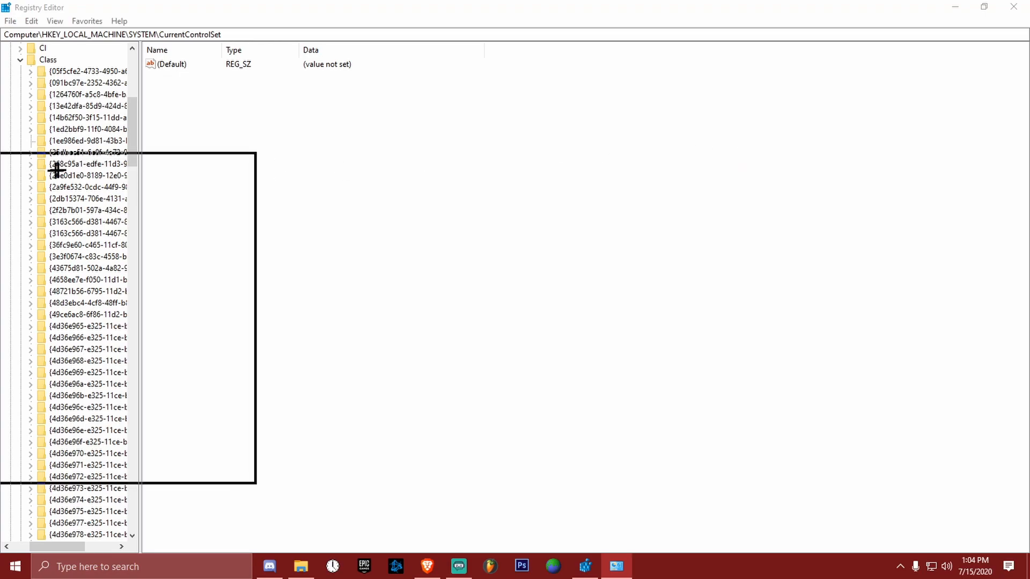
click(143, 257)
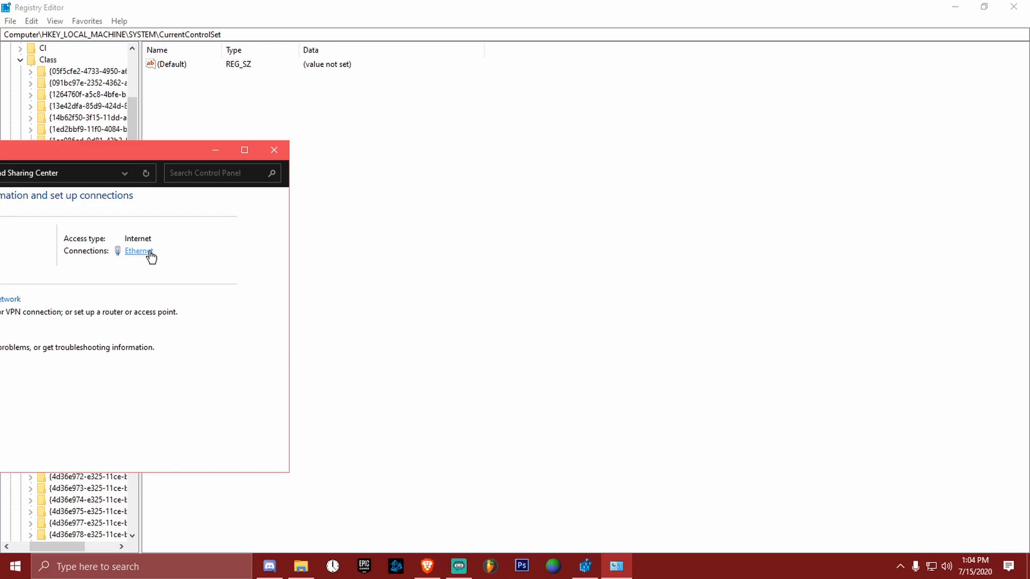
click(151, 257)
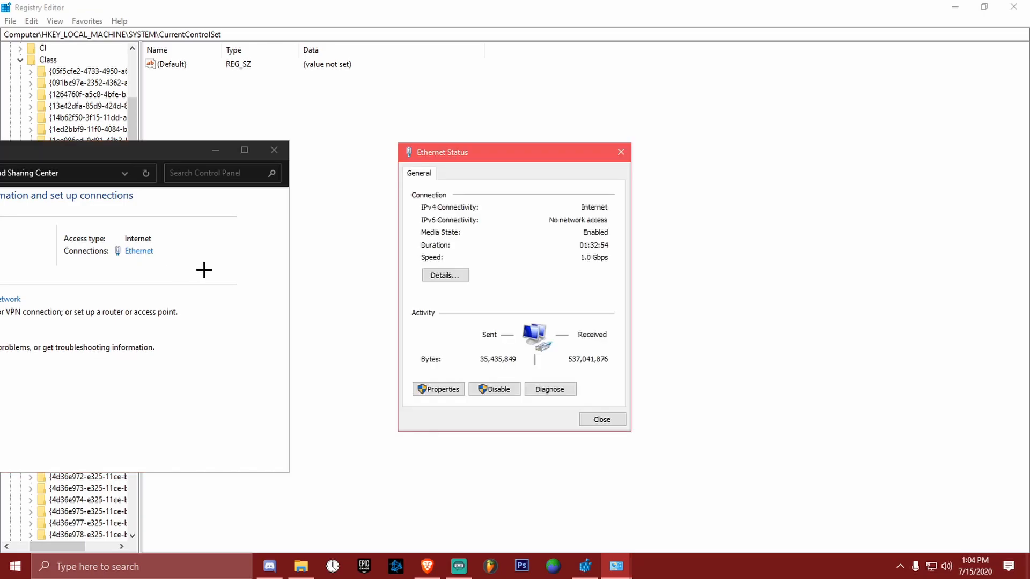
Open the Ethernet connection's properties, configure its Intel(R) Ethernet Connection (7) I219-V adapter and show the device details
click(442, 389)
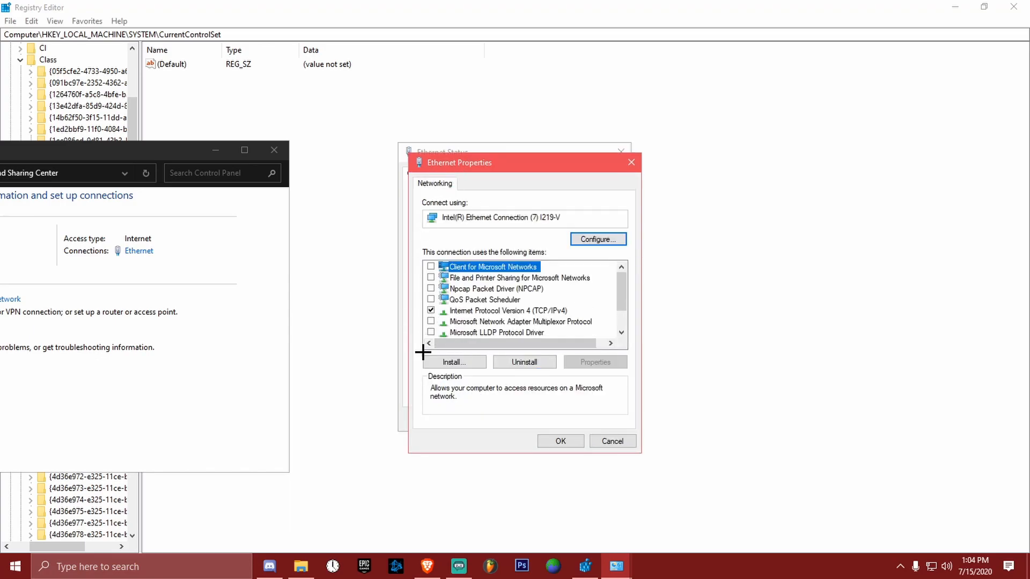
click(594, 238)
drag(213, 60, 541, 153)
click(500, 176)
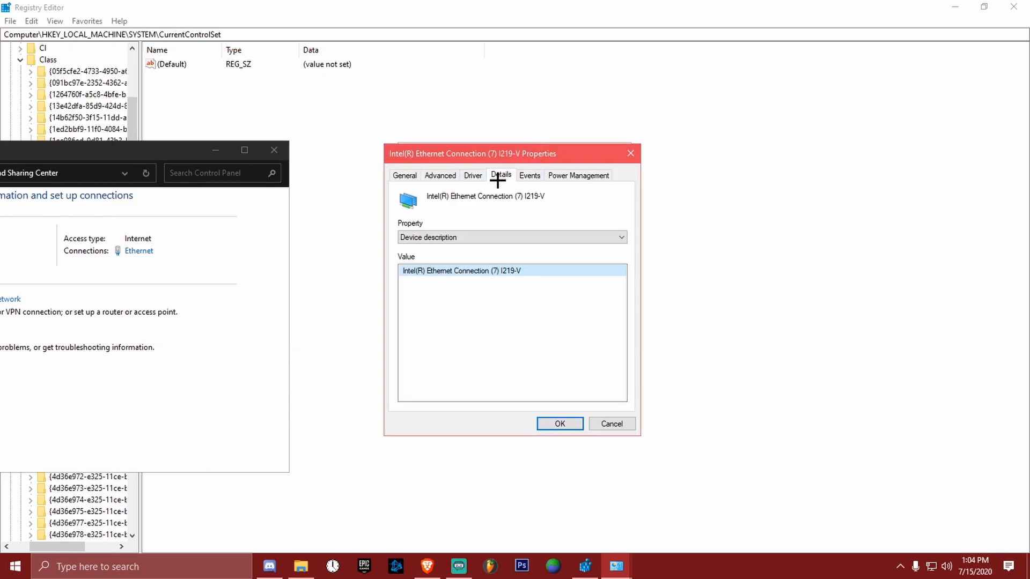
Display the Class Guid property in the Ethernet adapter's device details
click(423, 241)
scroll(440, 311, down, 5)
scroll(440, 274, up, 10)
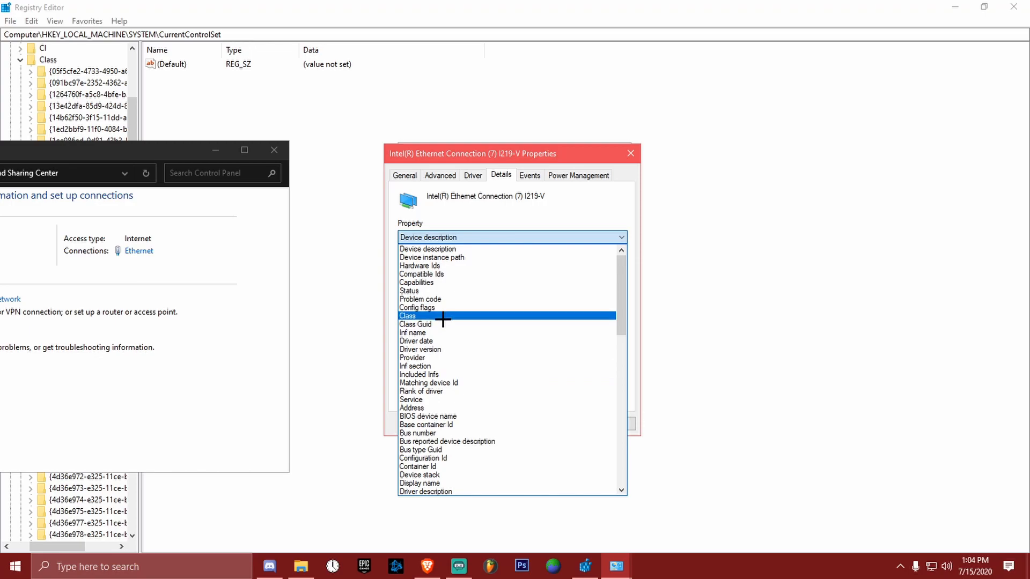
click(443, 317)
click(444, 238)
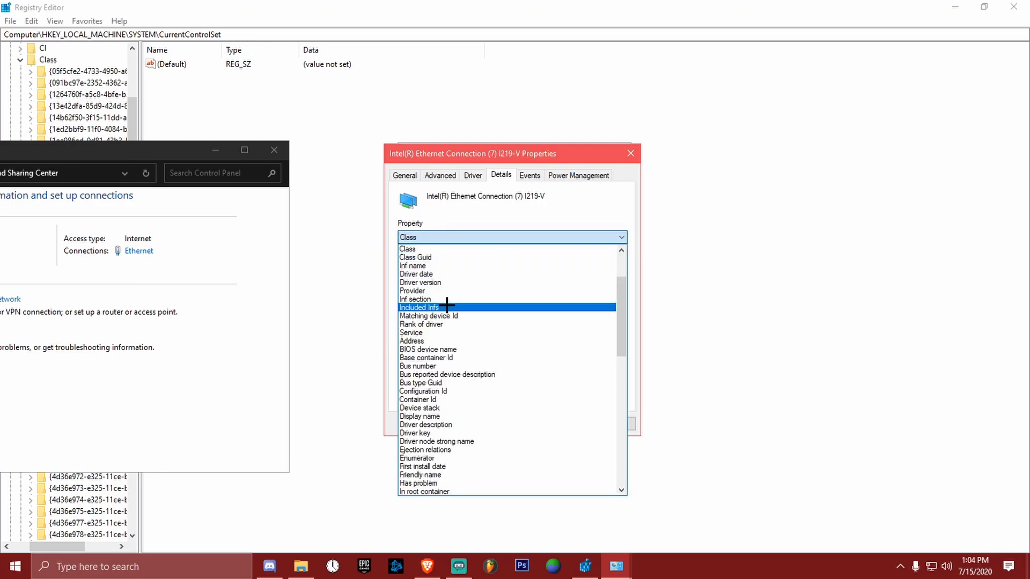
scroll(445, 322, up, 3)
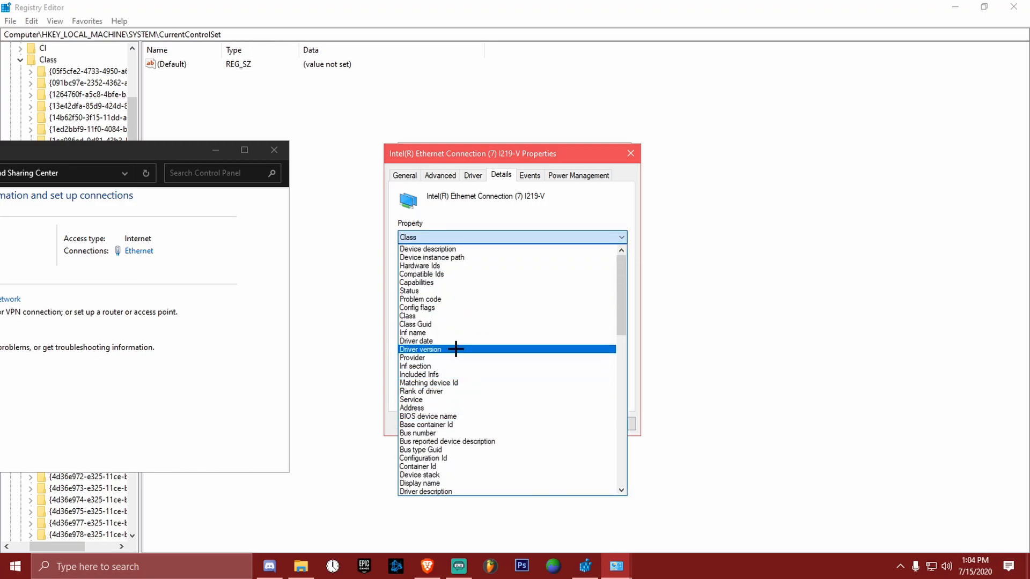
click(440, 325)
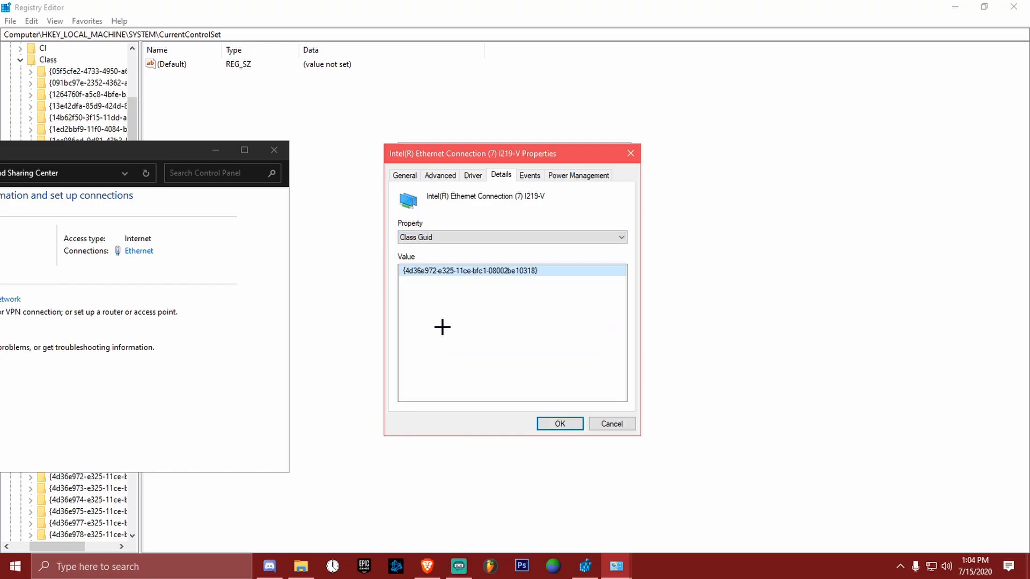
Copy the Ethernet adapter's Class Guid value, keeping Class Guid as the selected property
click(432, 237)
scroll(438, 243, up, 2)
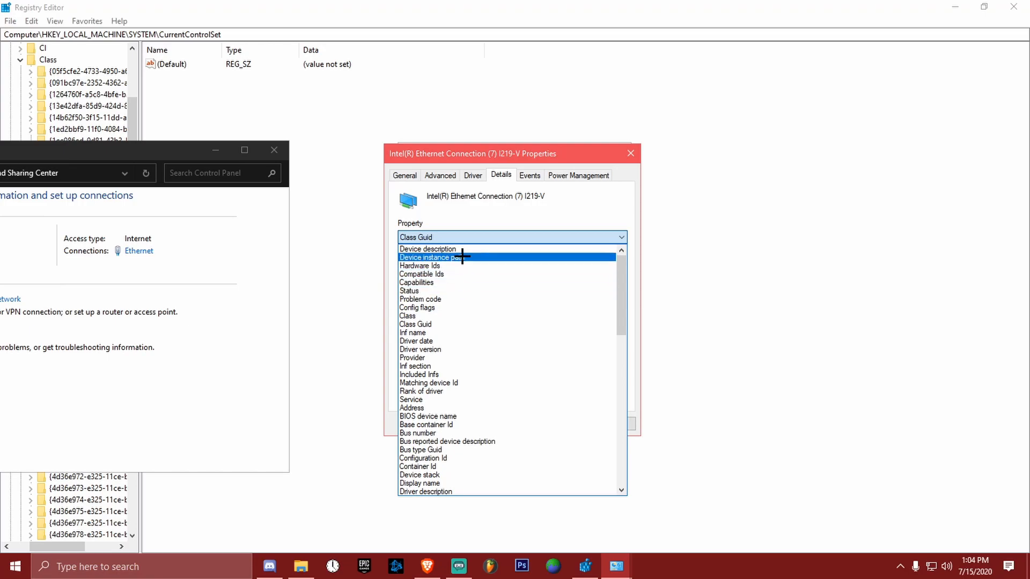
click(459, 238)
right_click(485, 271)
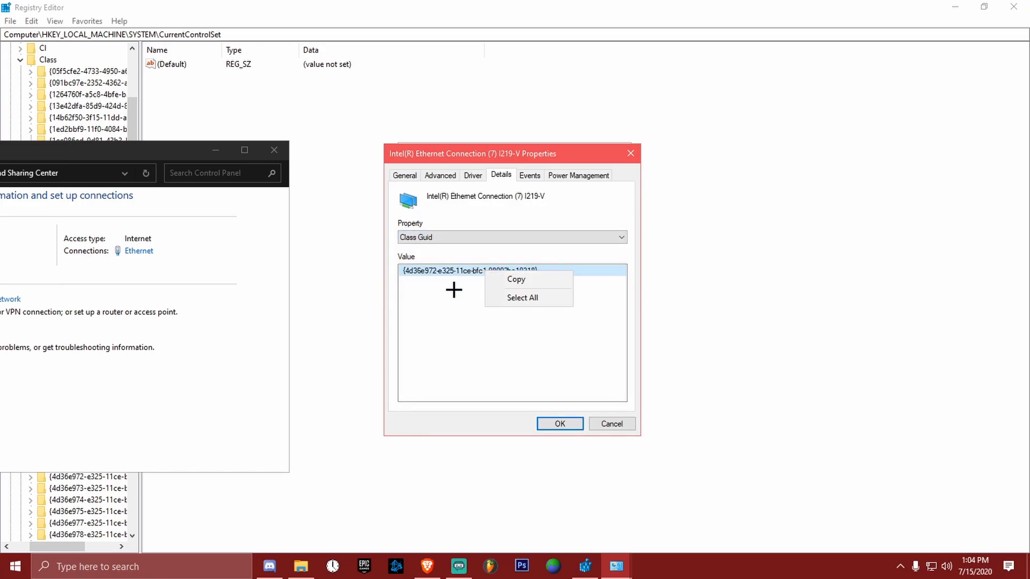
click(508, 279)
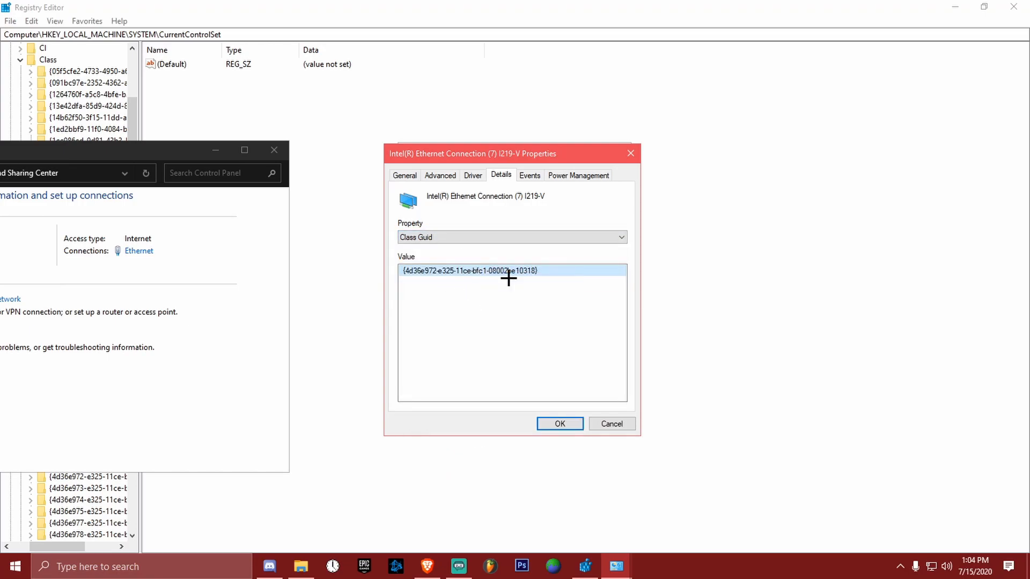
Reselect Class Guid among the adapter's device properties and copy its value again
click(447, 238)
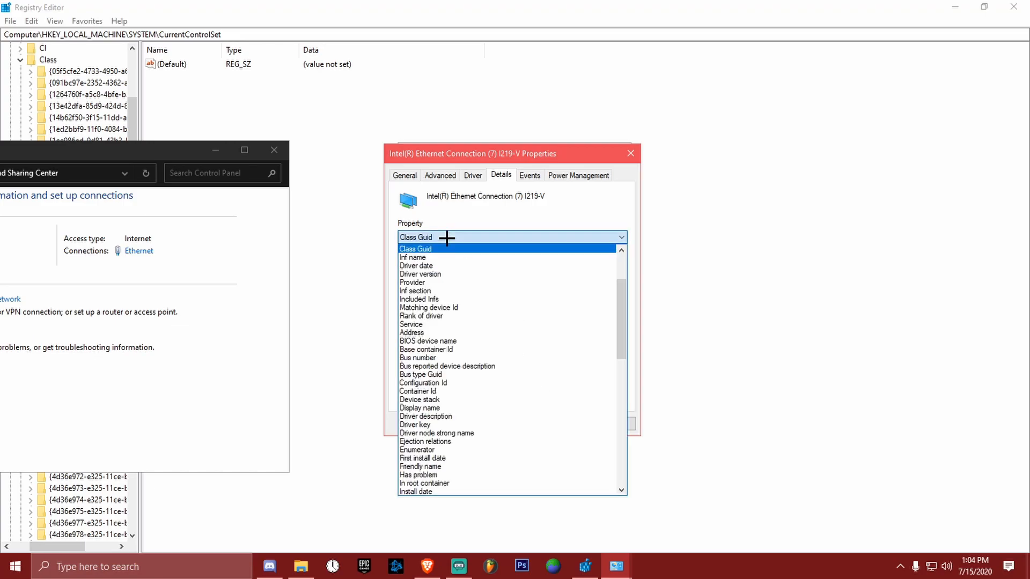
scroll(494, 328, up, 3)
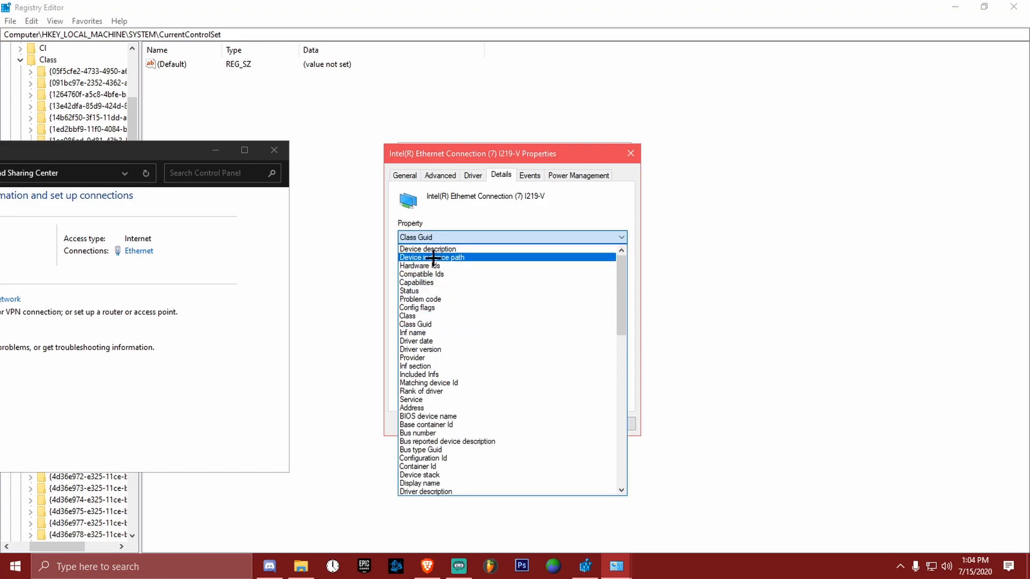
click(424, 324)
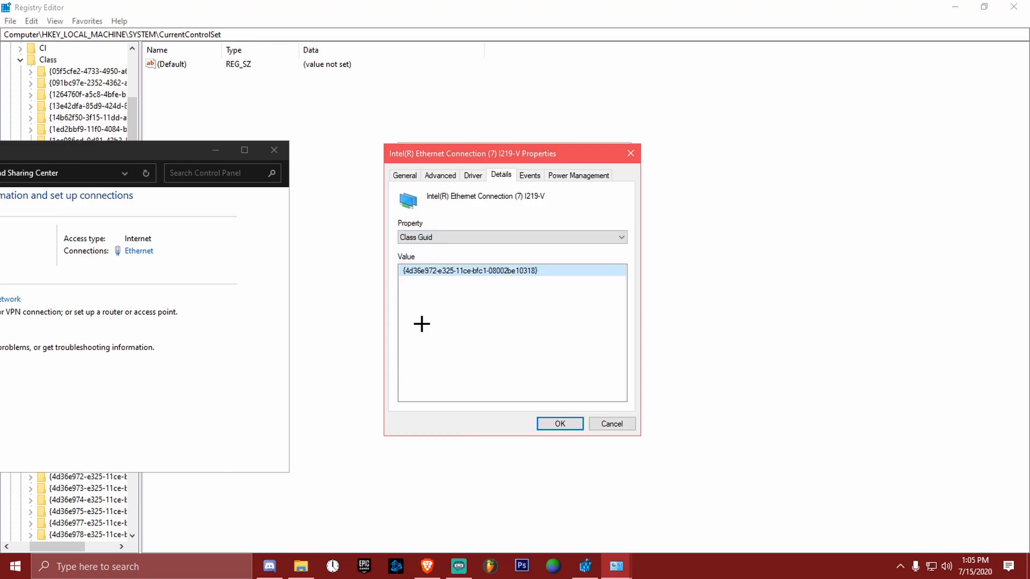
click(416, 236)
scroll(549, 245, up, 3)
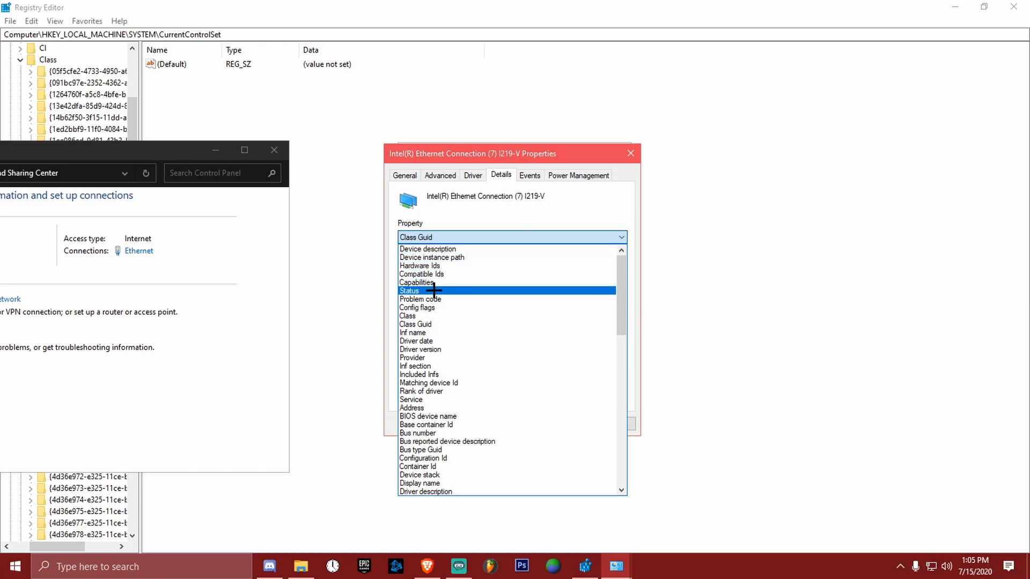
click(436, 236)
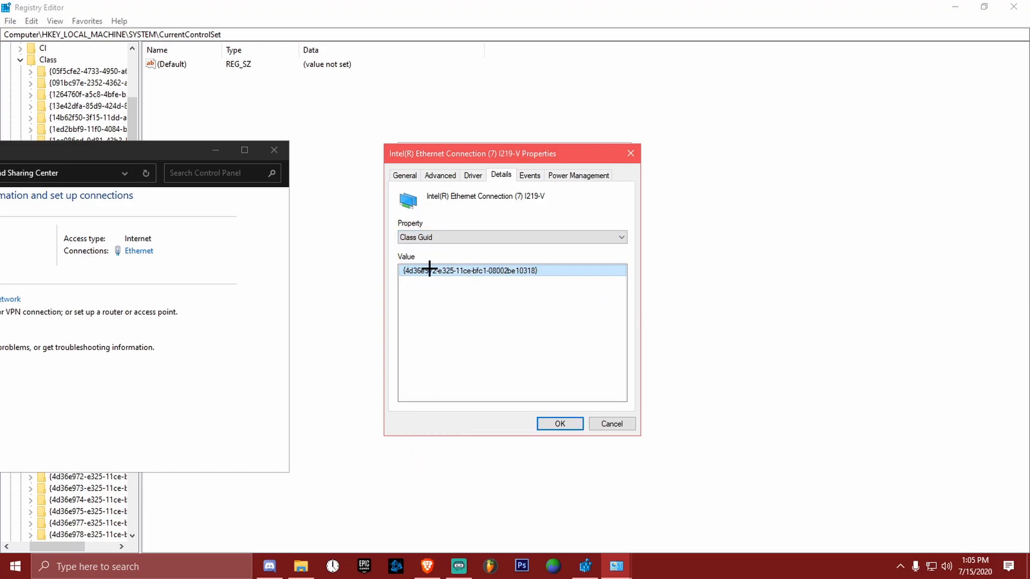
right_click(475, 271)
click(508, 284)
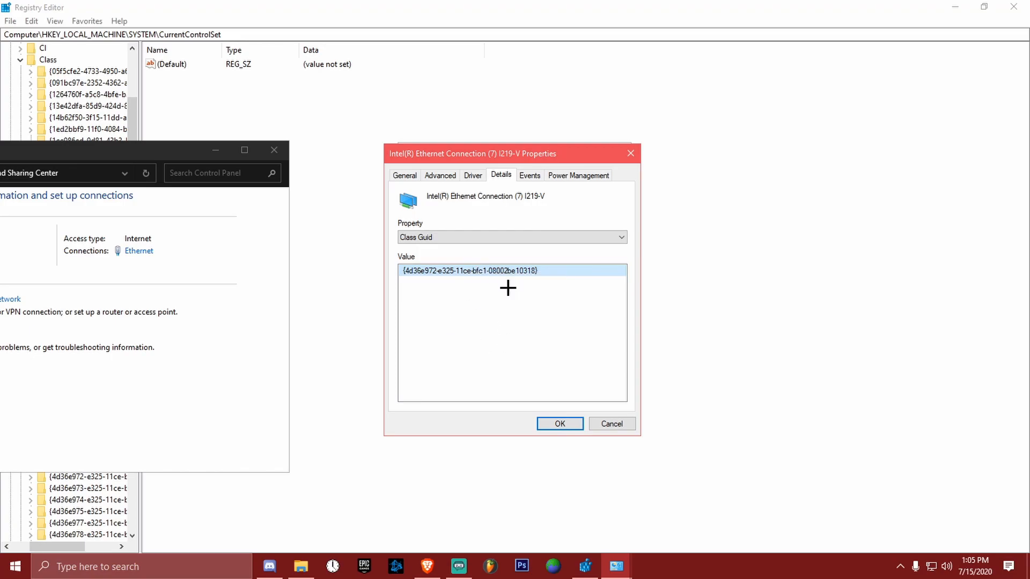
Accept the adapter properties, then close the Ethernet status and the Network and Sharing Center windows
click(559, 424)
click(602, 419)
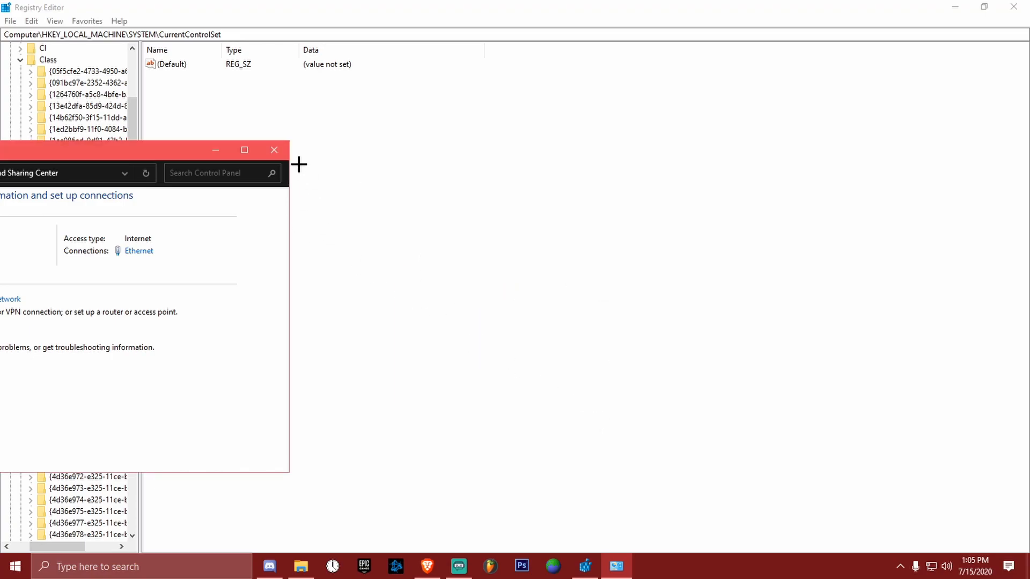
click(273, 149)
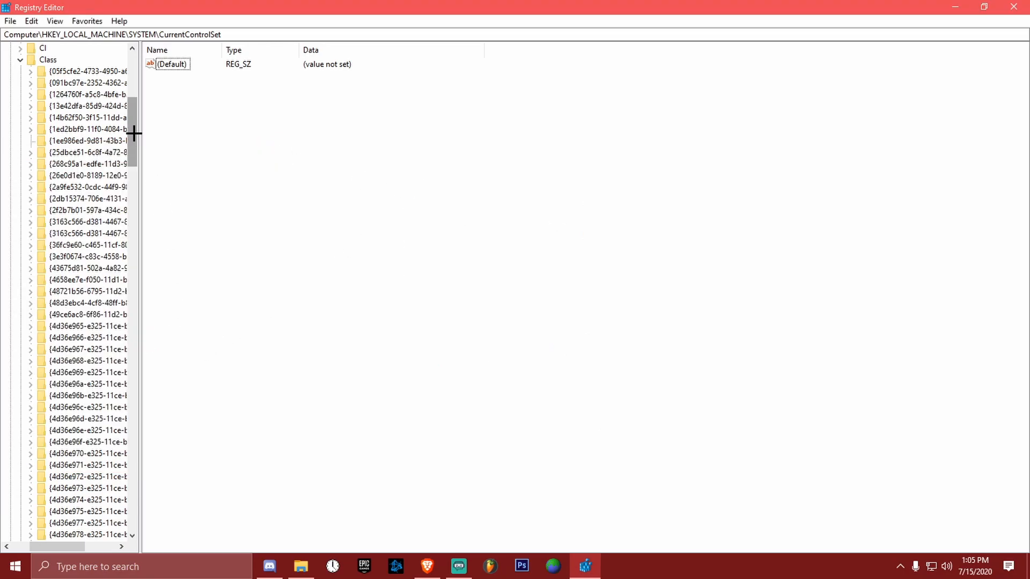
Select the Class key and go to its subkey {4d36e972-e325-11ce-bfc1-08002be10318} by extending the registry path with the copied GUID
drag(134, 133, 134, 131)
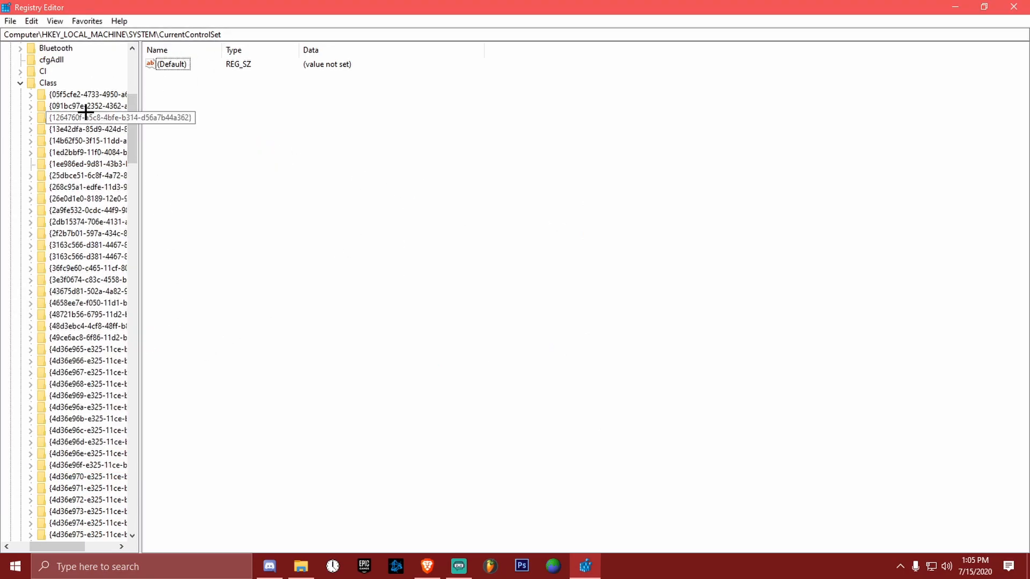
click(48, 82)
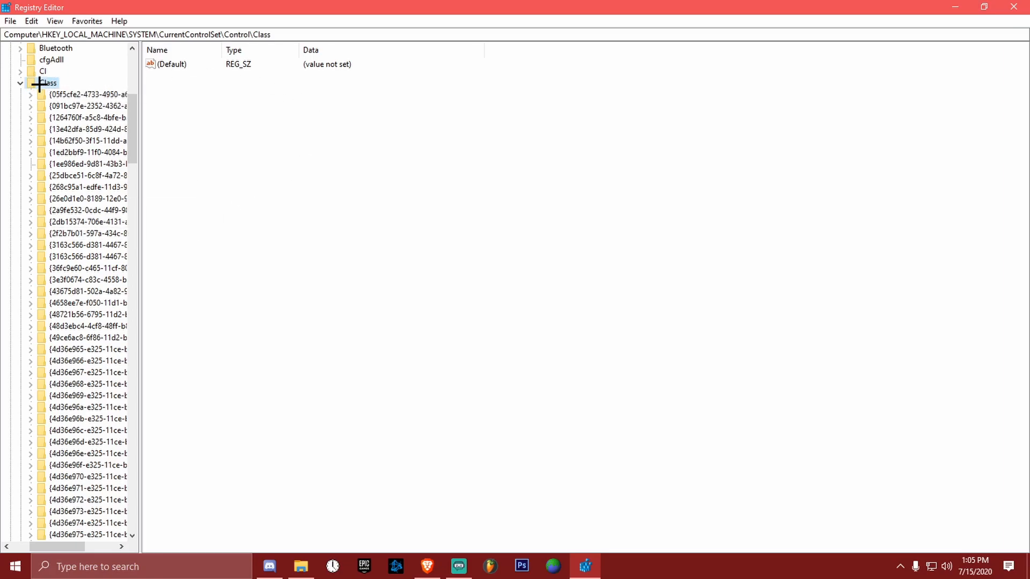
click(280, 34)
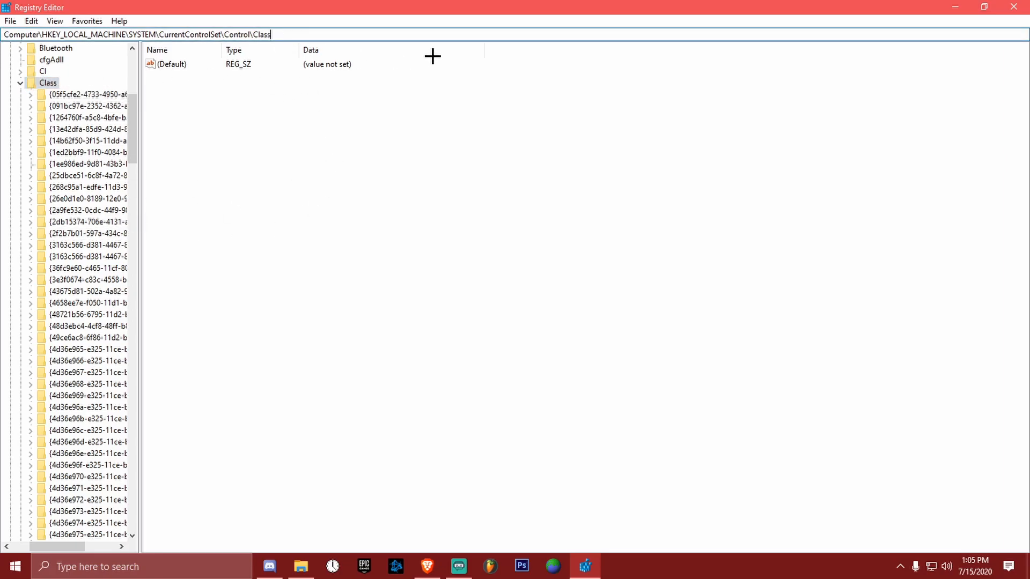
text(\)
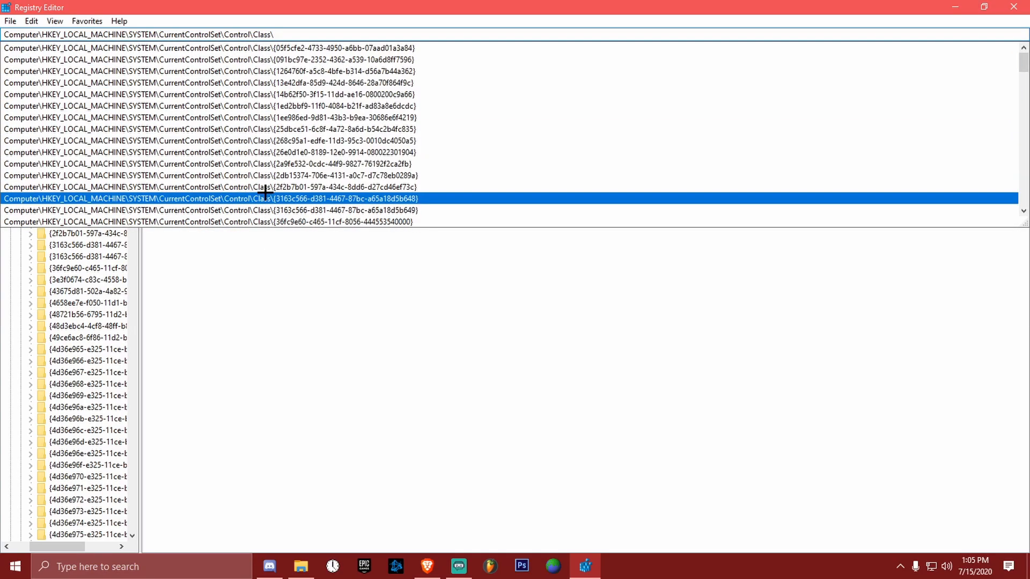
text({4d36e972-e325-11ce-bfc1-08002be10318})
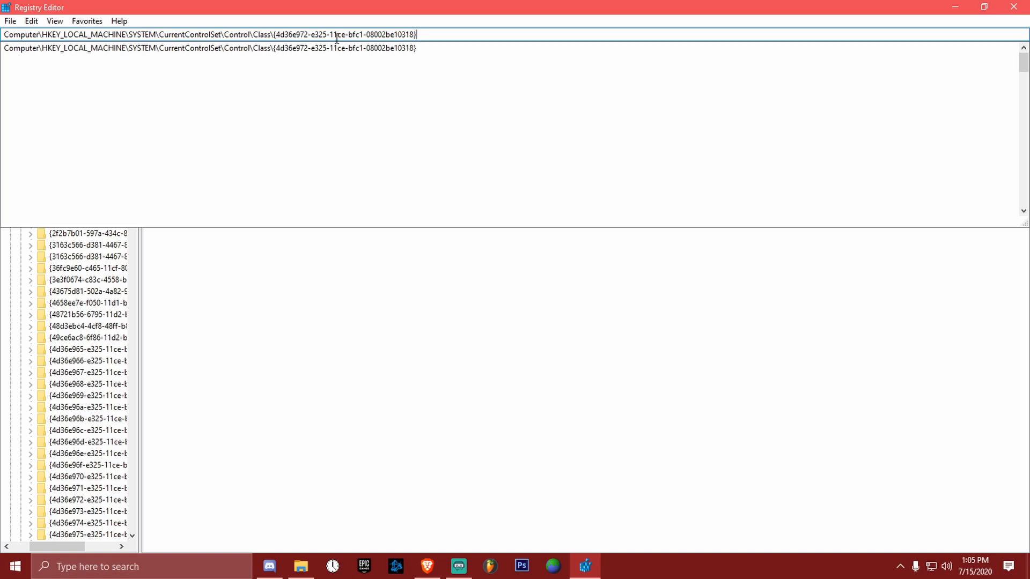
key(Return)
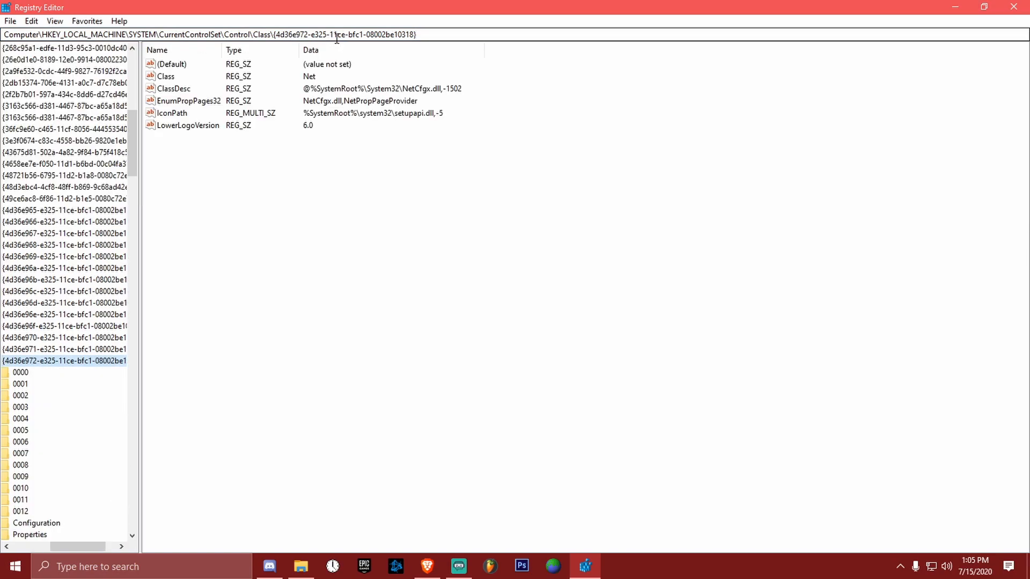
Expand the 0000 subkey of the network adapter class and its Ndi key to inspect their contents
drag(101, 549, 77, 549)
drag(133, 127, 137, 156)
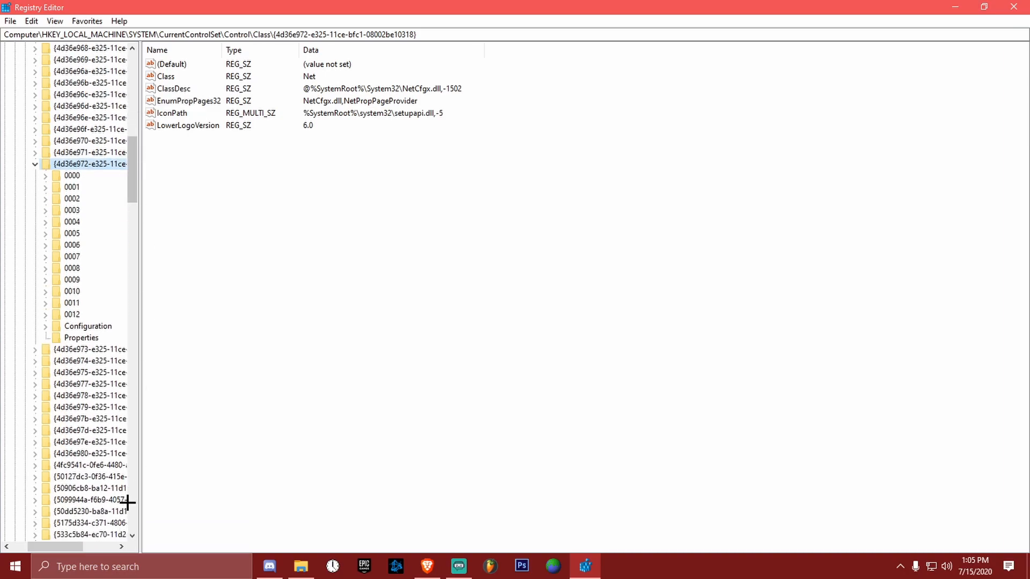
click(71, 558)
drag(65, 547, 76, 550)
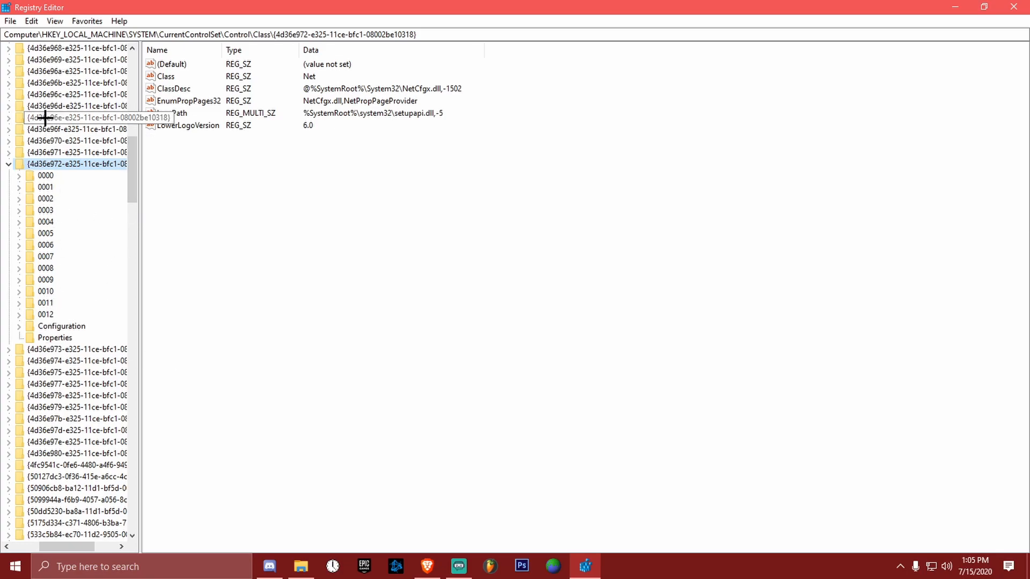
click(20, 175)
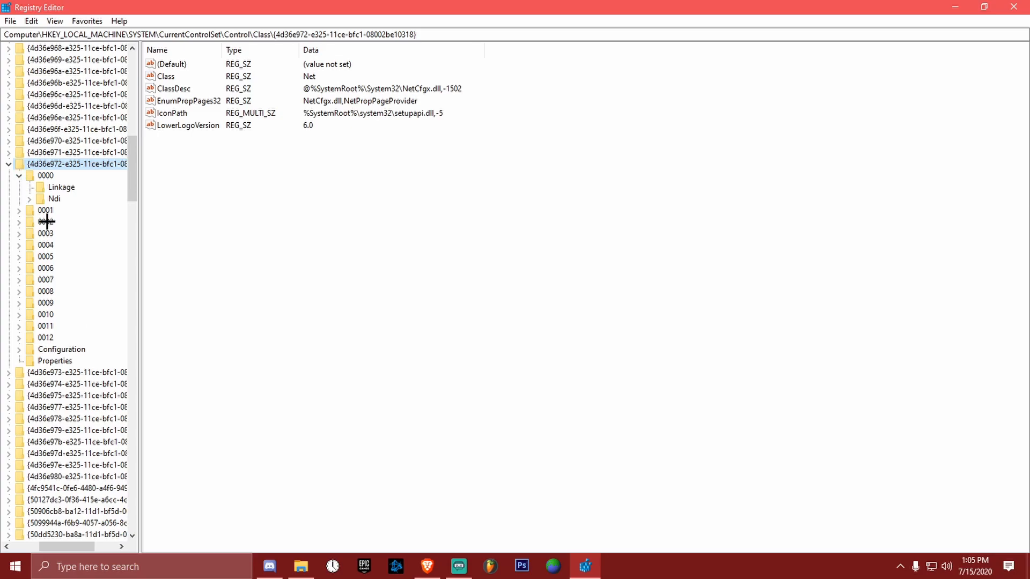
double_click(36, 200)
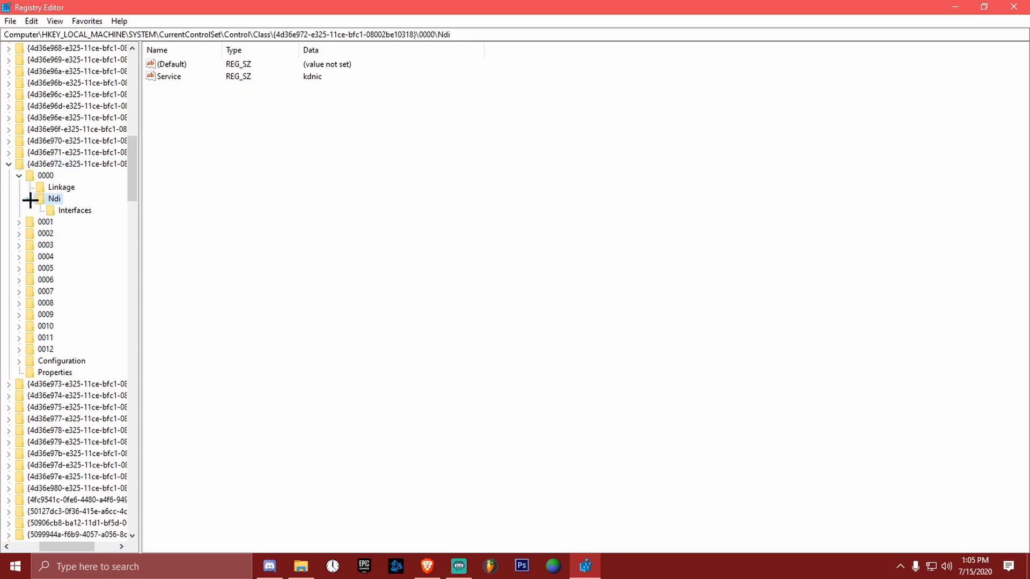
Collapse the Ndi and 0000 keys and expand the 0001 subkey
click(30, 199)
click(20, 176)
click(20, 187)
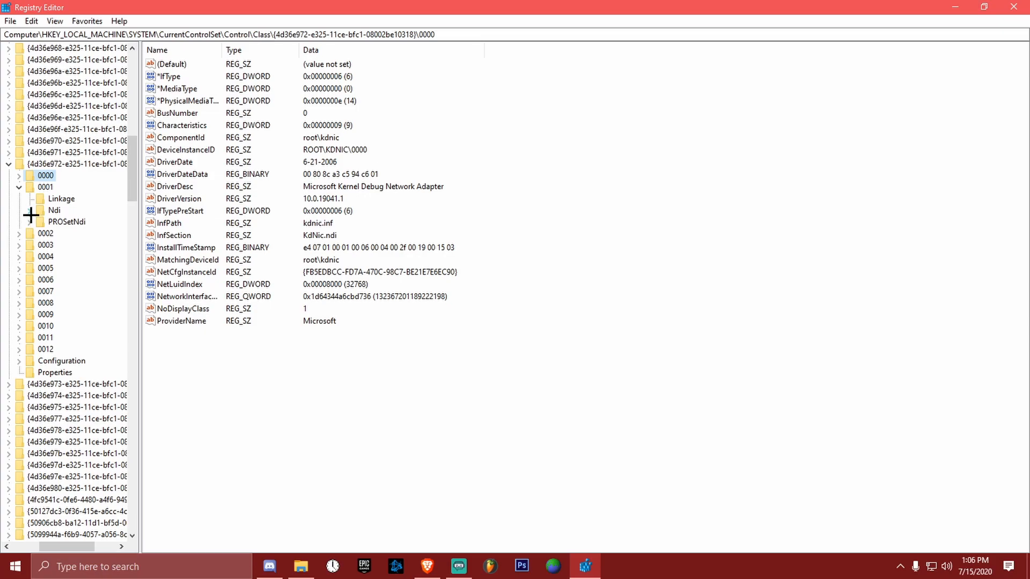
Expand the Ndi key under the 0001 subkey
click(30, 211)
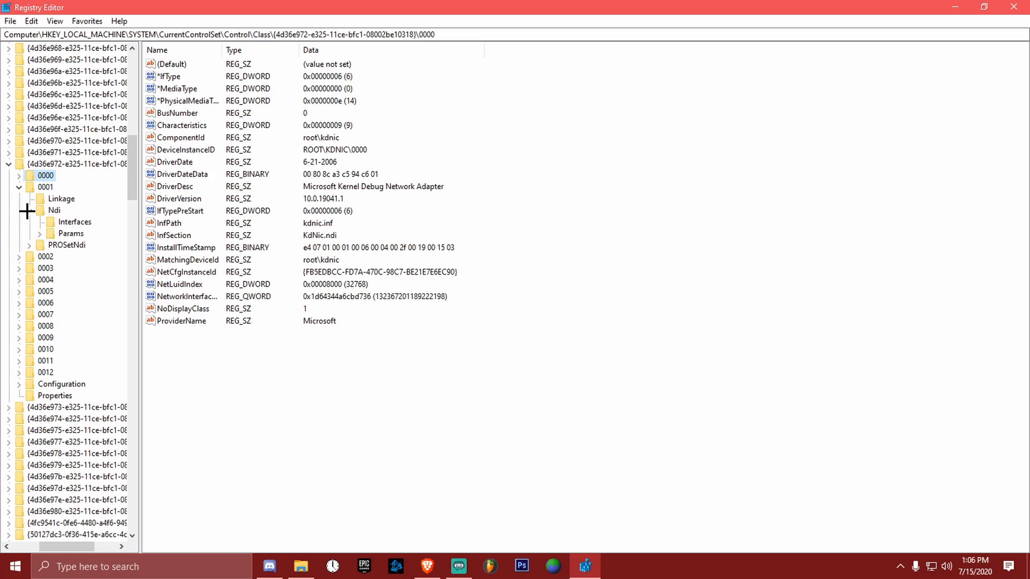
click(28, 211)
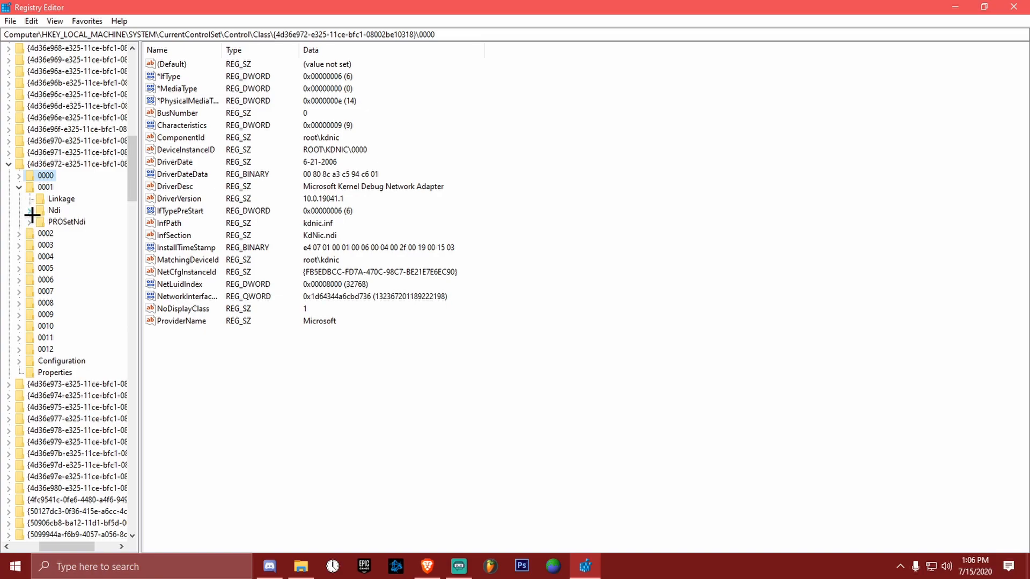
click(30, 210)
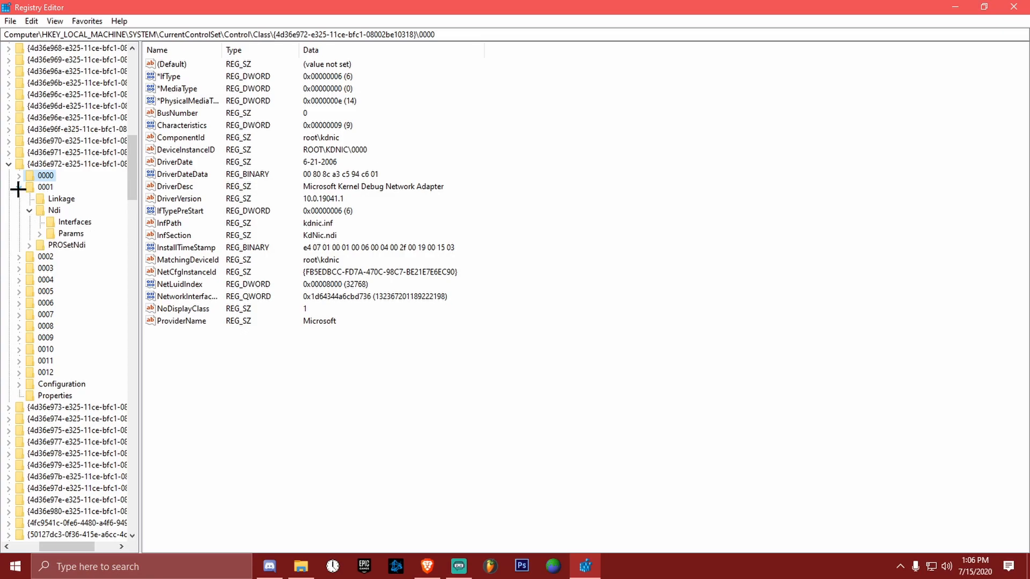
Inspect the Ndi Params entries under the 0002 subkey and collapse that subkey again
click(19, 257)
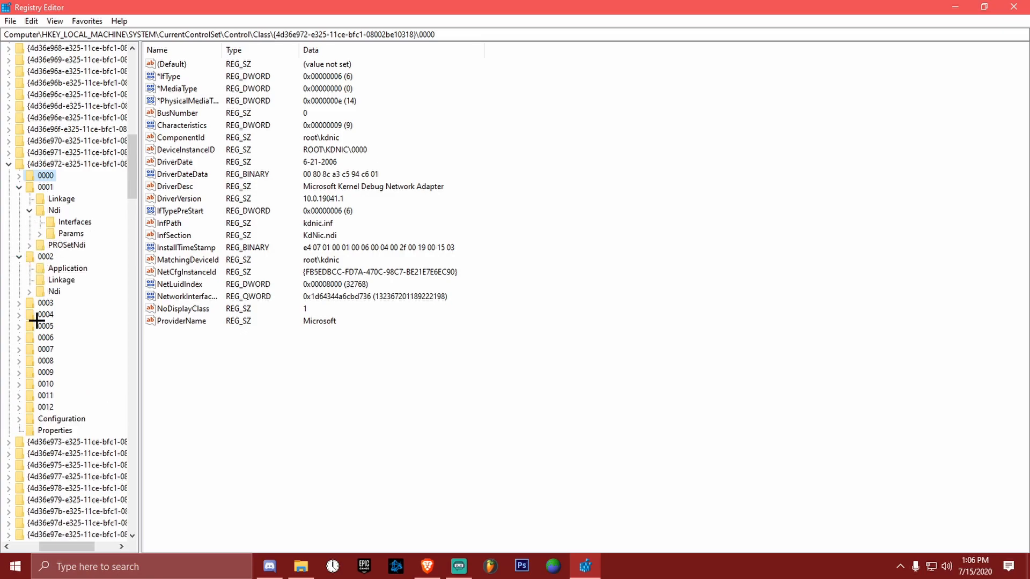
click(30, 291)
click(40, 326)
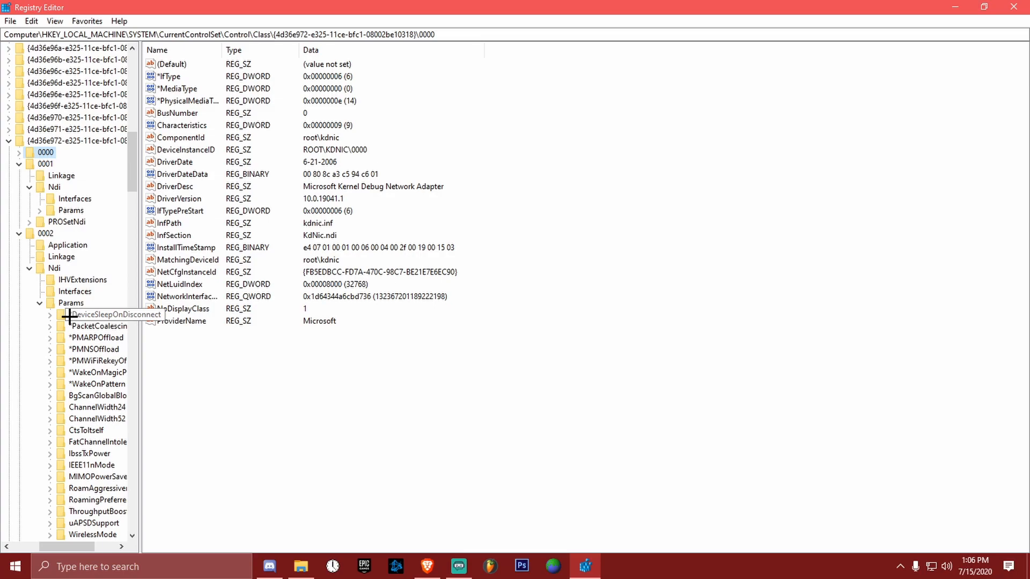
scroll(70, 322, down, 3)
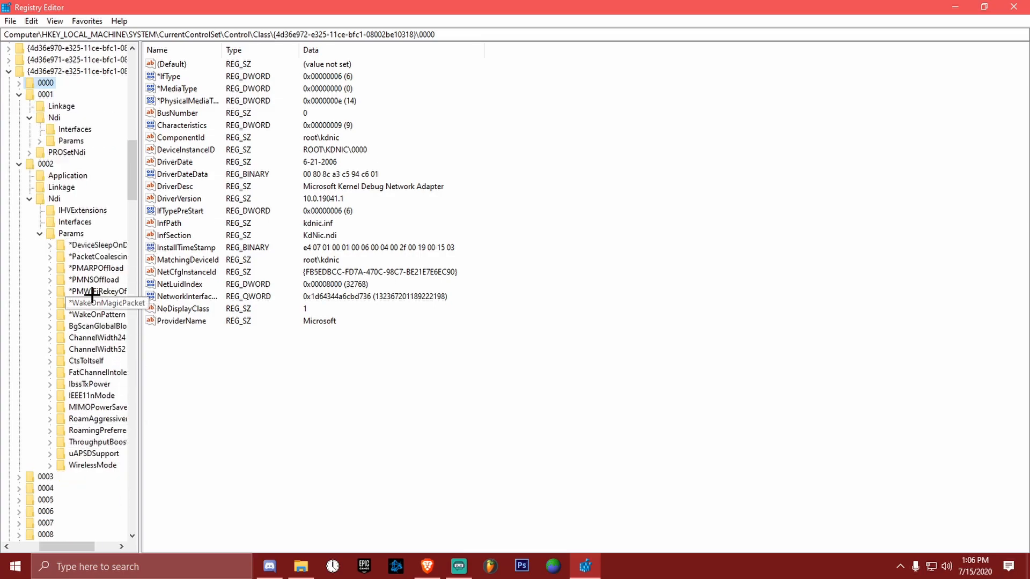
click(41, 235)
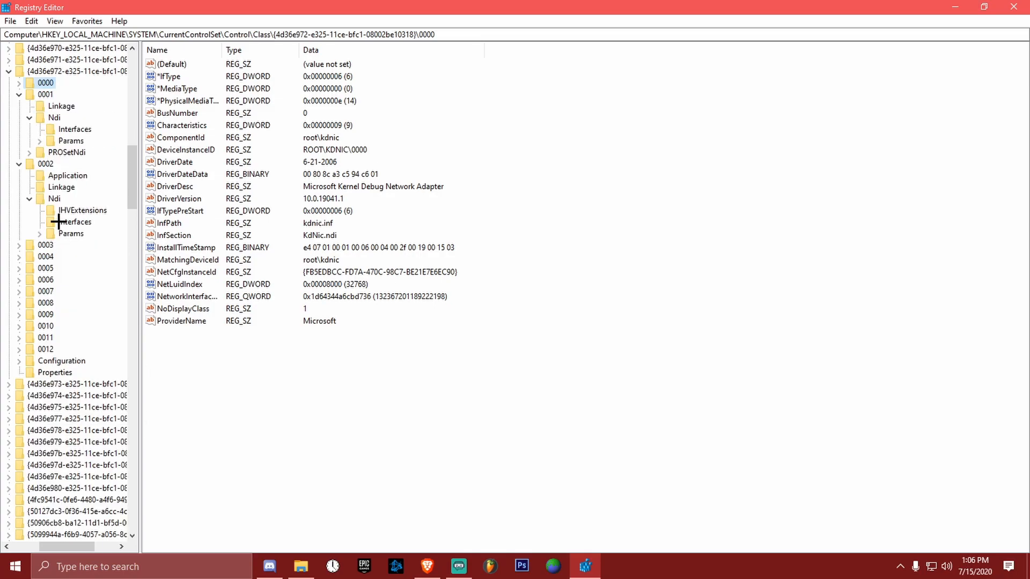
click(26, 197)
click(18, 164)
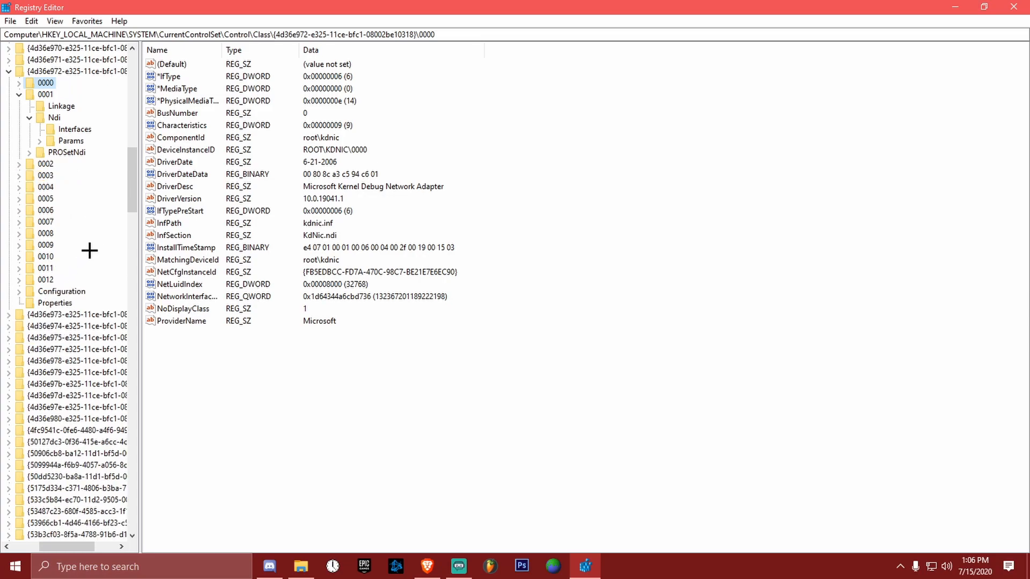
Expand the Params key under Ndi of the 0001 subkey and look through its full list of adapter parameters
click(40, 141)
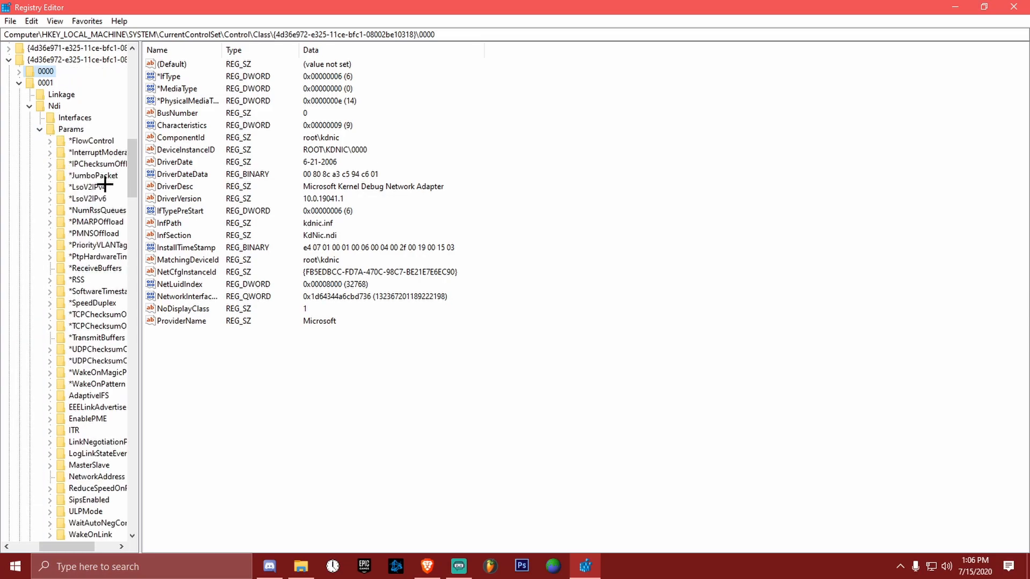
scroll(101, 257, down, 3)
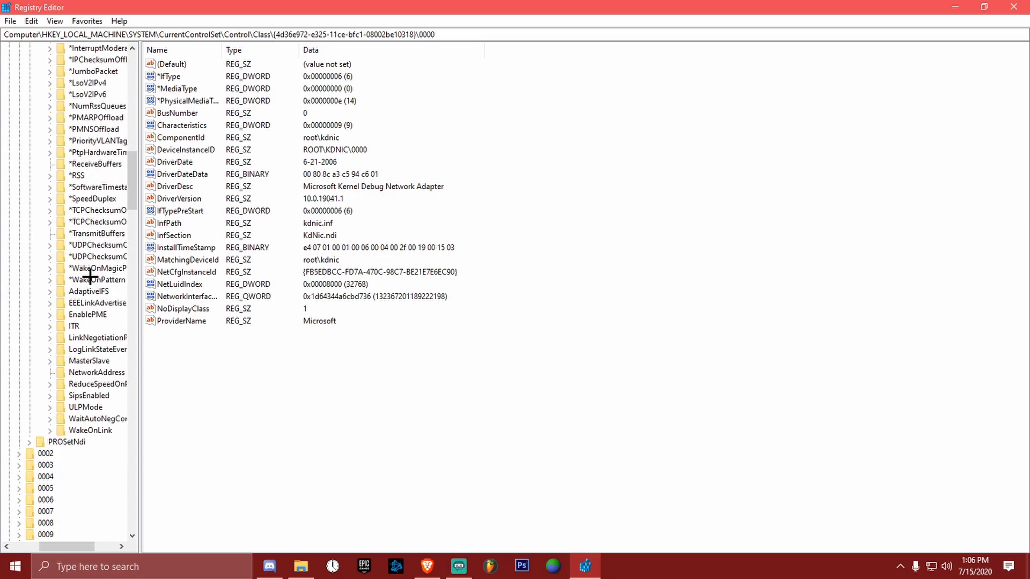
scroll(86, 300, up, 4)
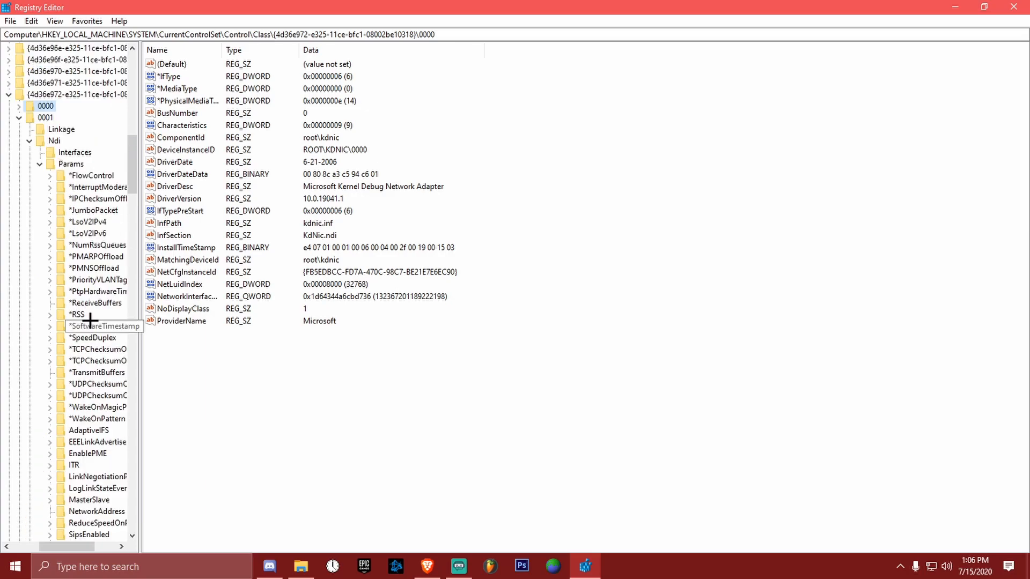
drag(80, 547, 94, 547)
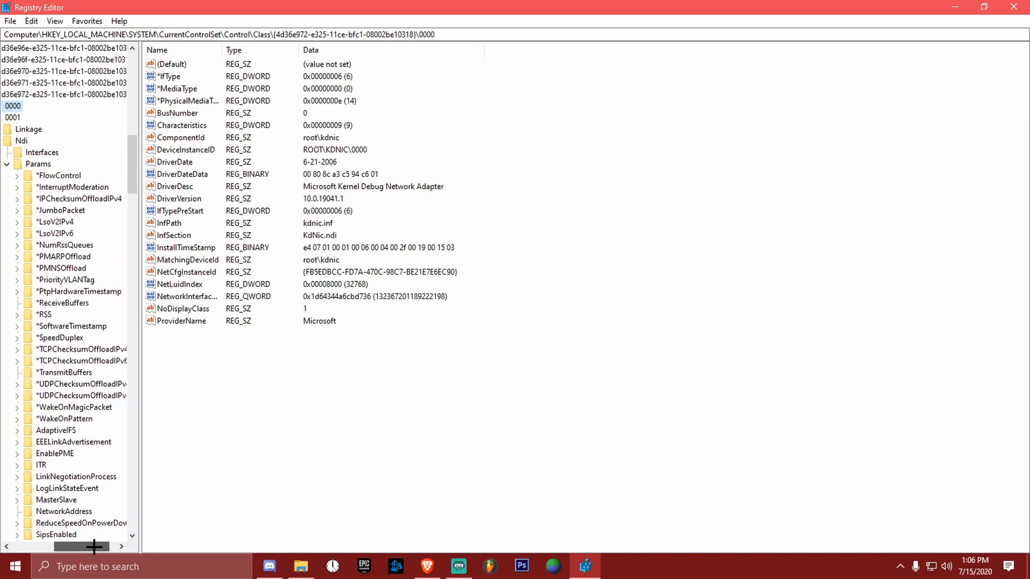
drag(132, 171, 132, 175)
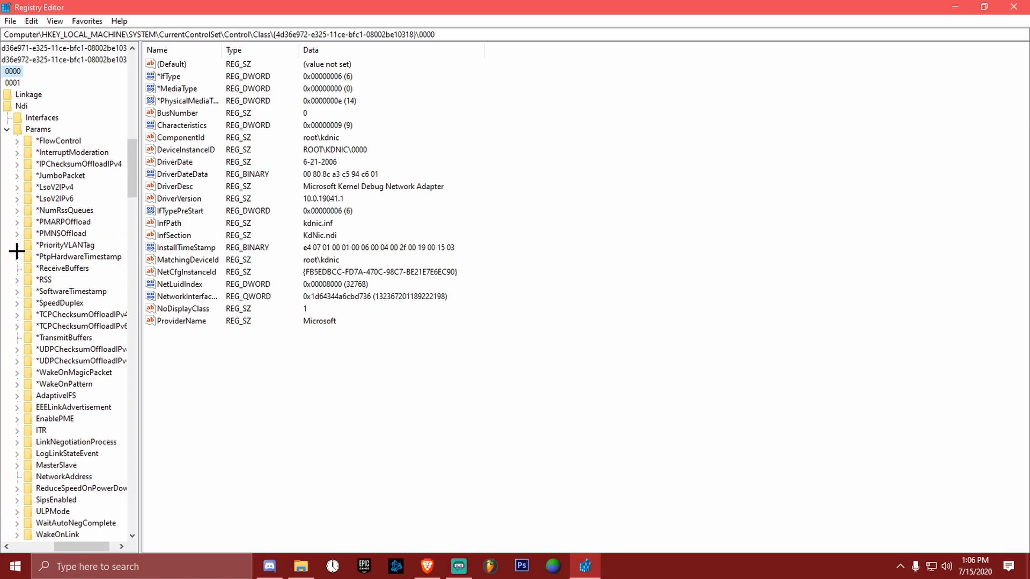
Expand the *NumRssQueues parameter and open its Enum subkey
click(17, 210)
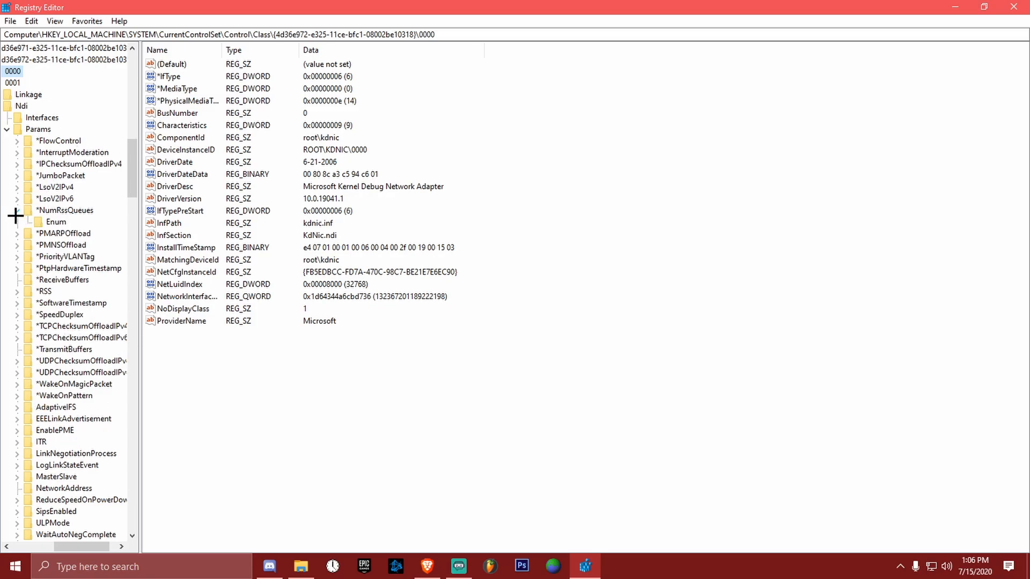
click(51, 211)
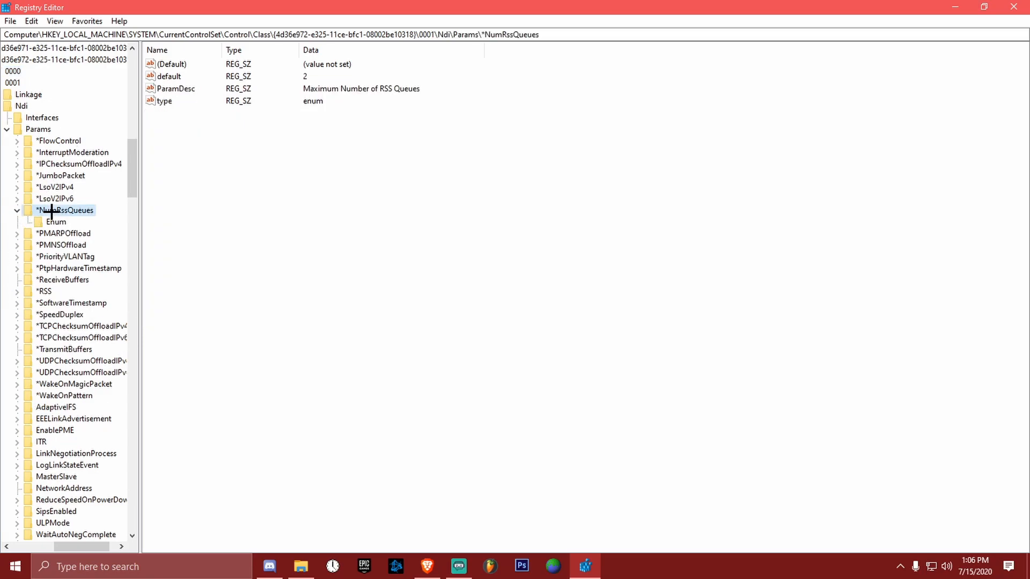
click(55, 222)
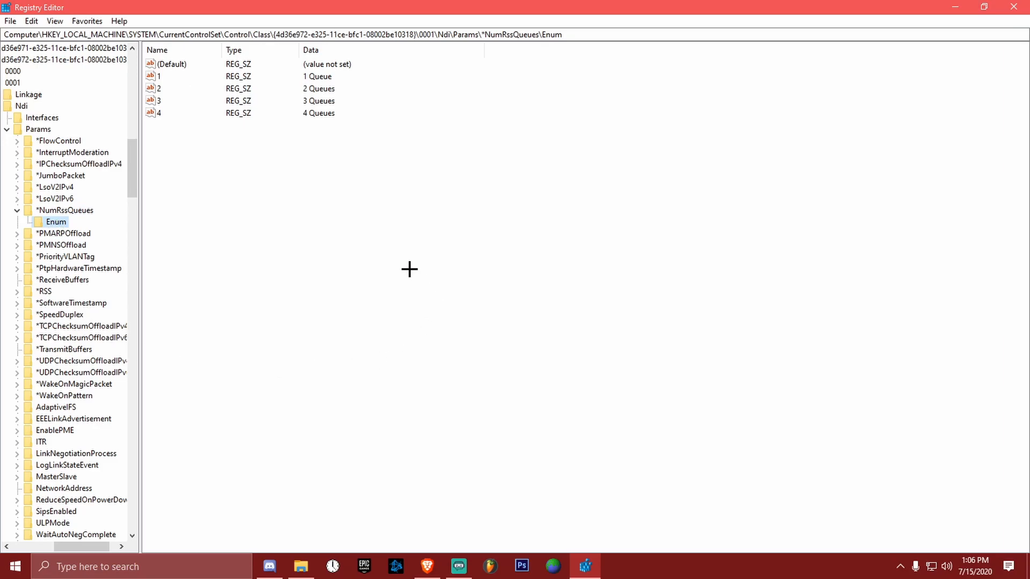
Try to add a new string value named 4 to the Enum key of *NumRssQueues
right_click(234, 182)
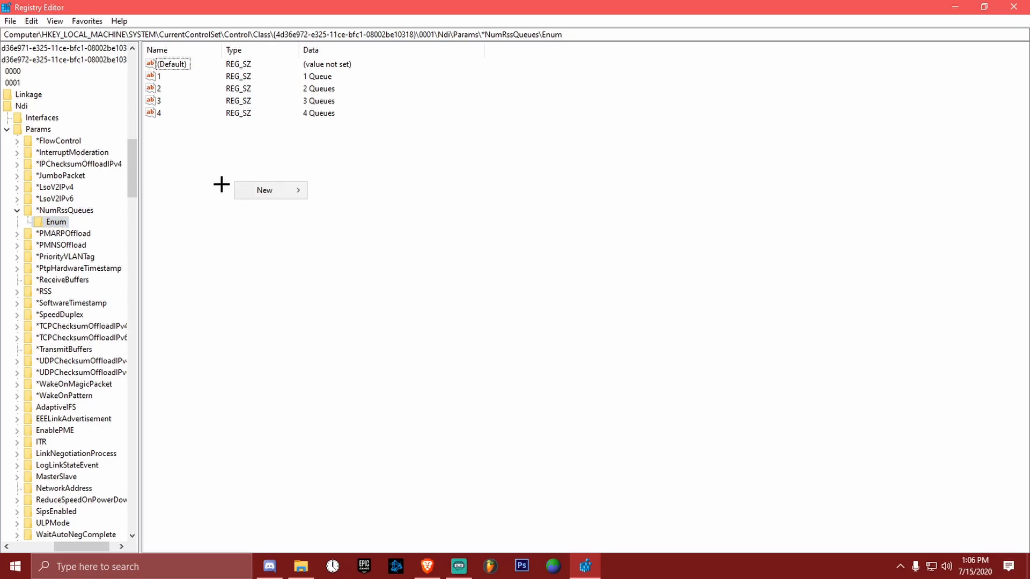
click(212, 140)
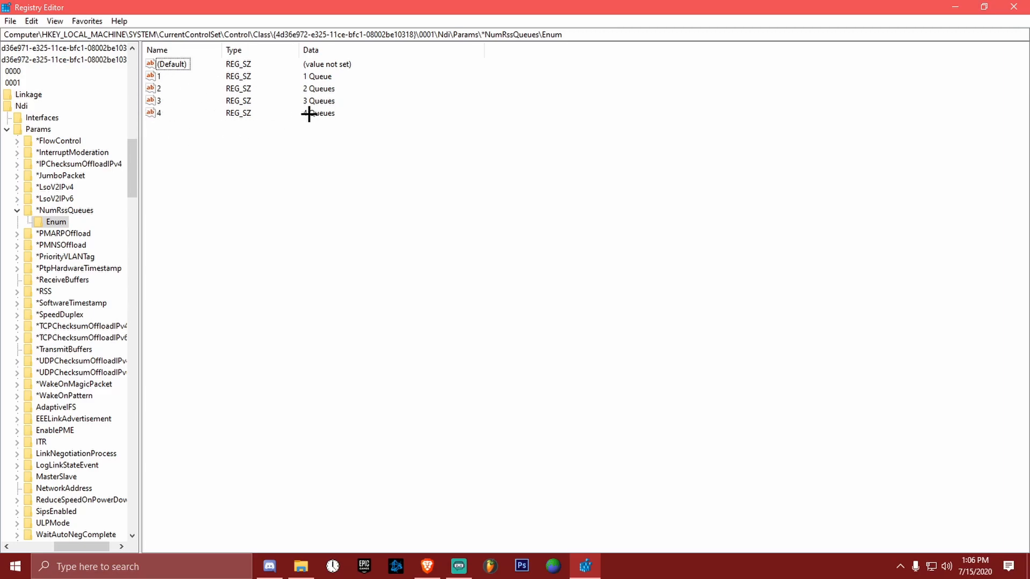
right_click(227, 226)
click(265, 223)
right_click(265, 157)
mouse_move(279, 167)
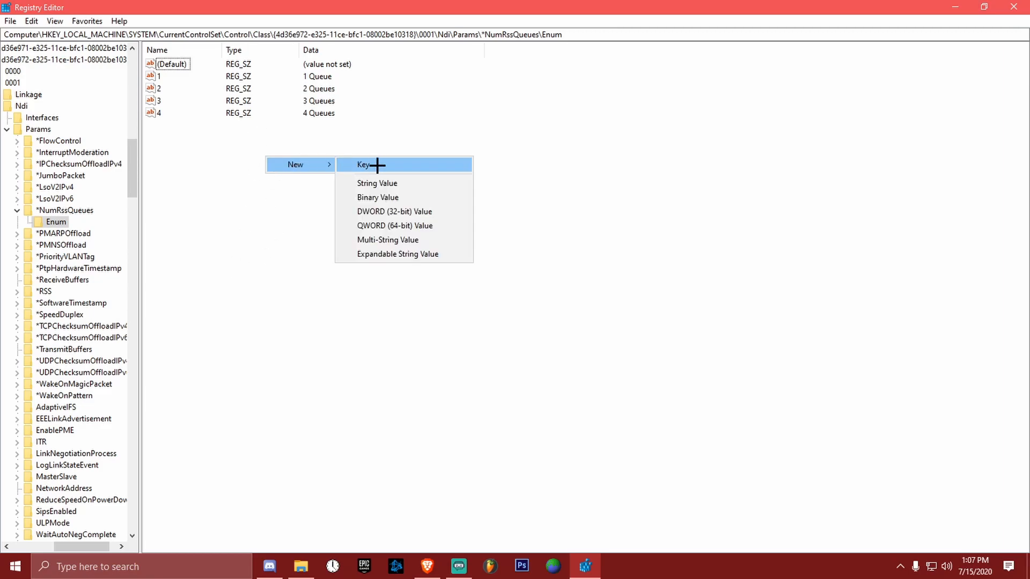
click(380, 184)
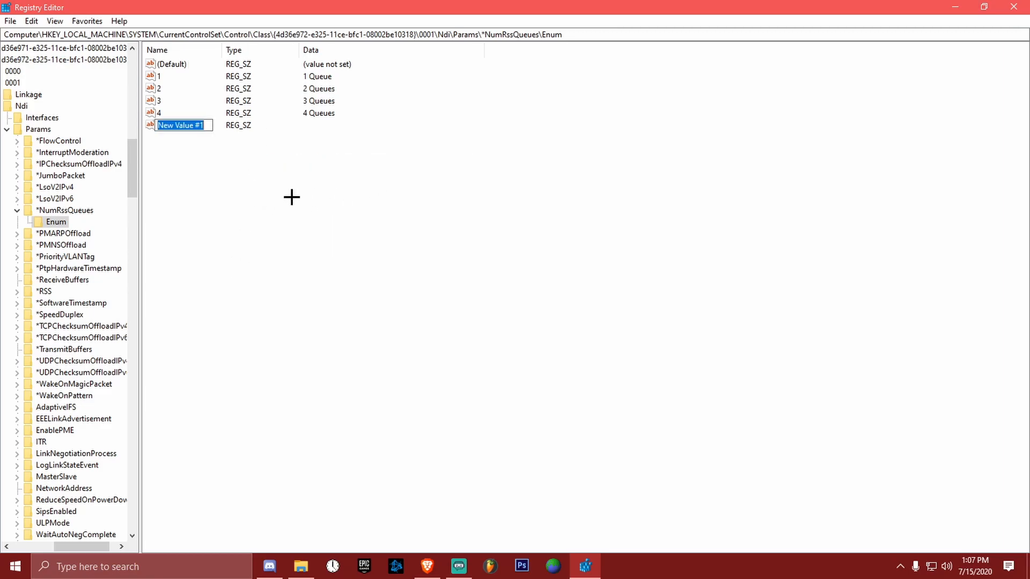
text(4)
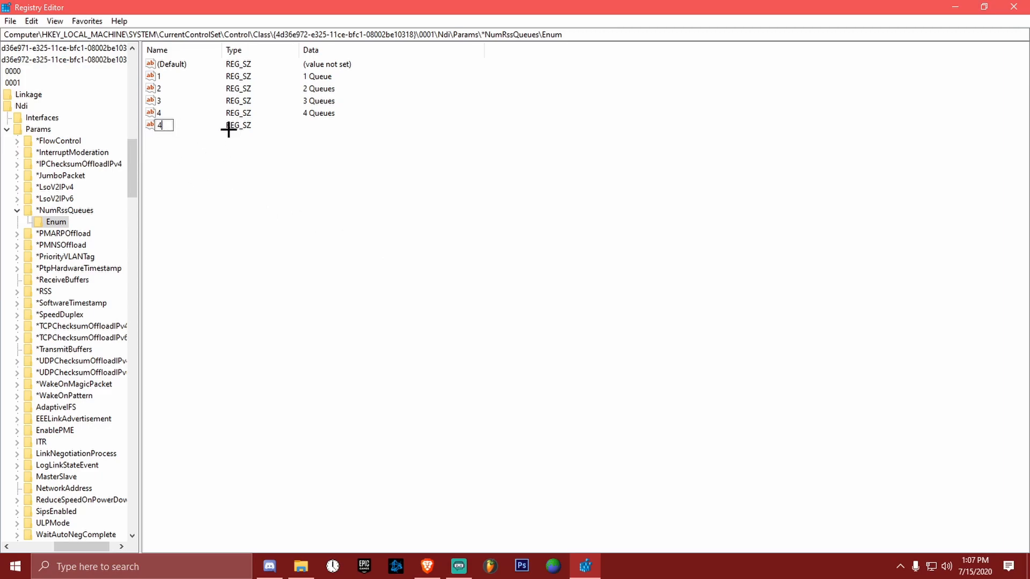
key(Return)
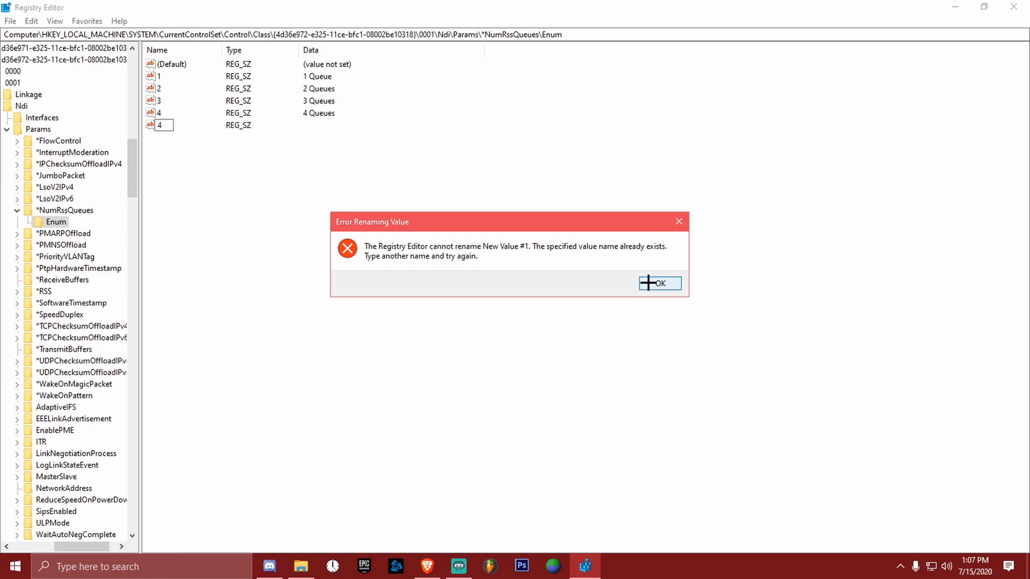
click(677, 221)
Try to enter 4 as the data of the newly added string value, and cancel the edit
right_click(227, 128)
click(179, 125)
right_click(230, 125)
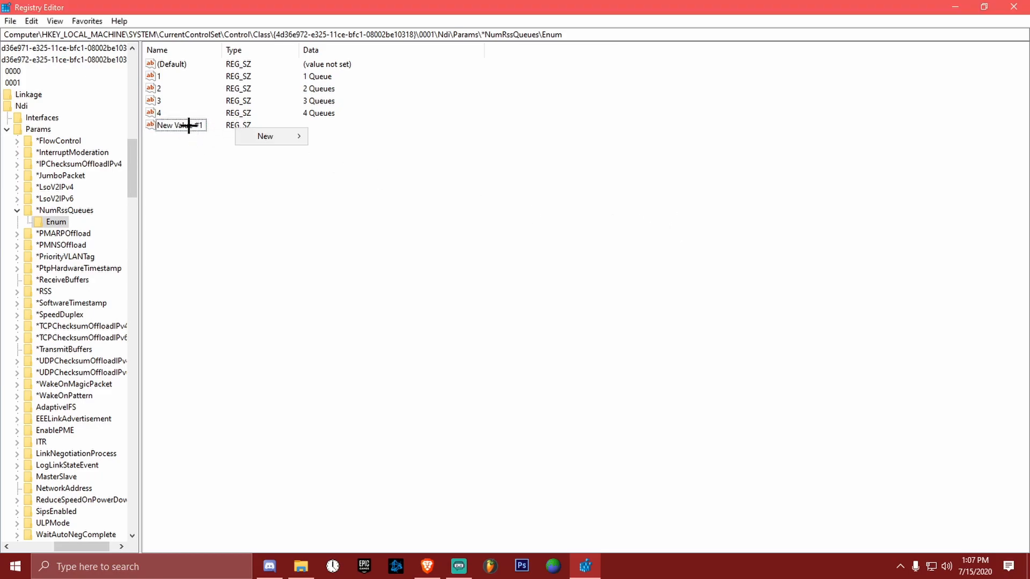
right_click(188, 124)
click(220, 134)
drag(151, 72, 330, 181)
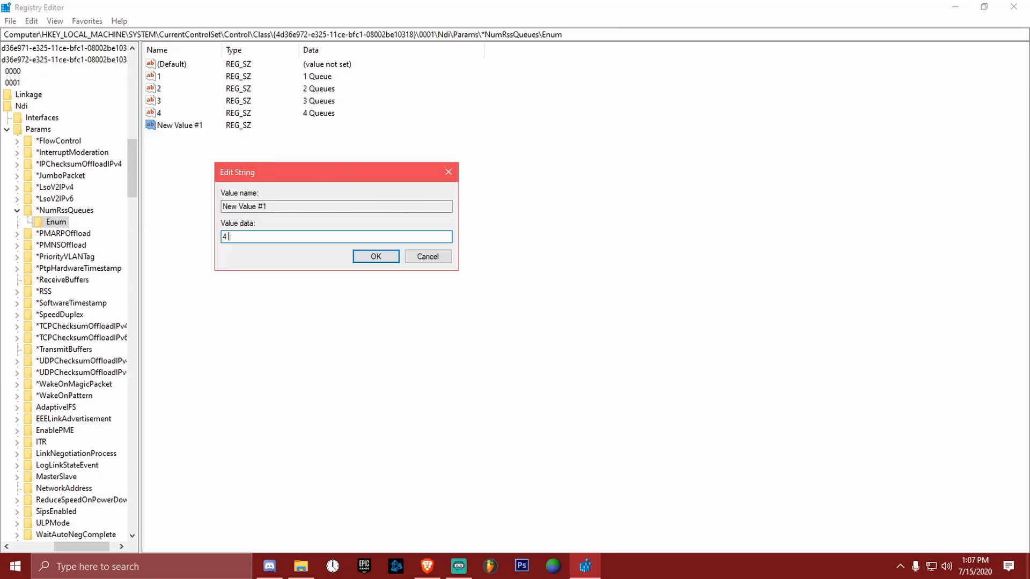
drag(262, 239, 173, 240)
click(259, 236)
drag(260, 236, 133, 245)
click(449, 172)
Delete the newly added string value from the Enum key of *NumRssQueues
right_click(178, 127)
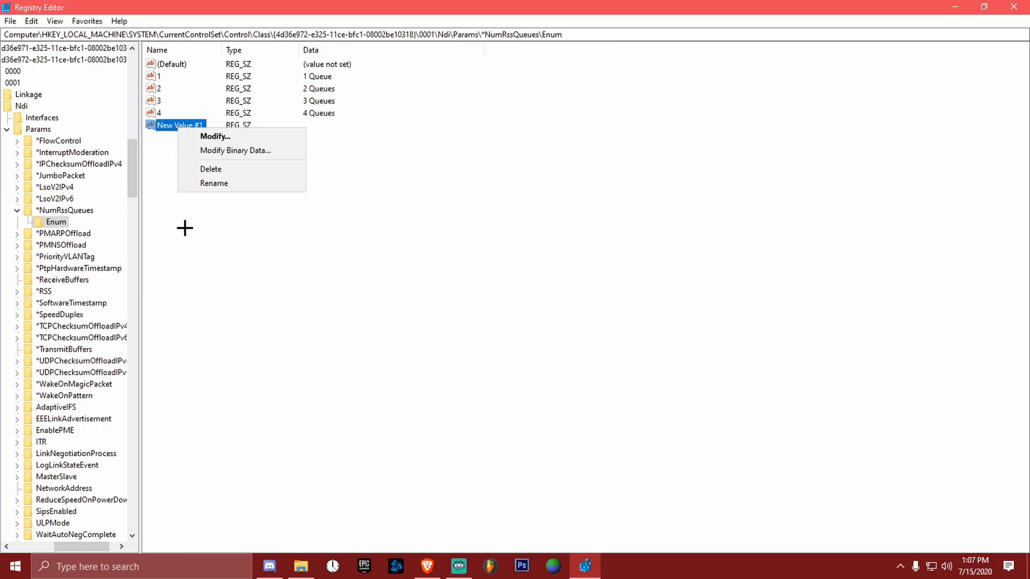
click(211, 170)
click(612, 283)
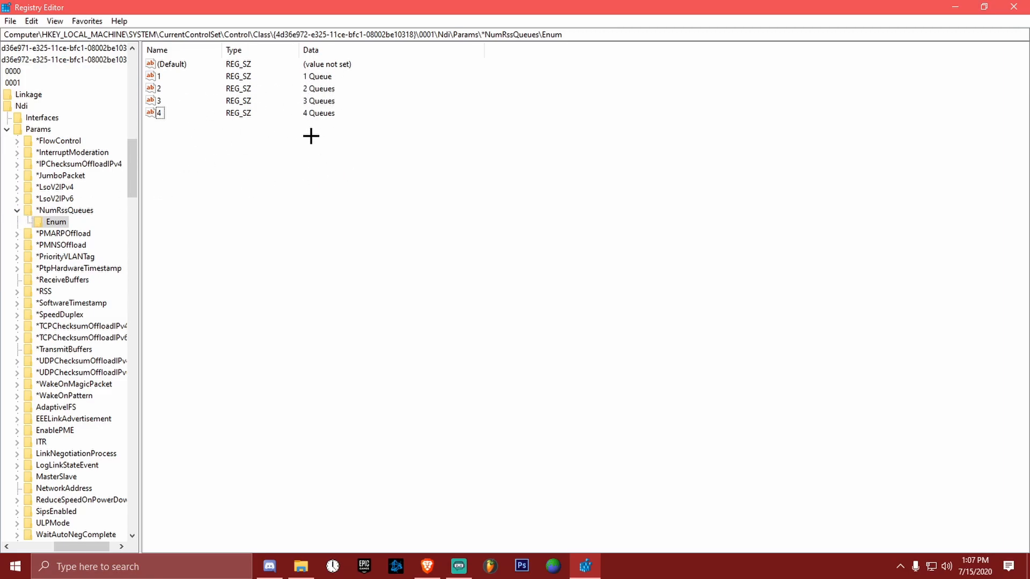
Collapse the *NumRssQueues key and open the *ReceiveBuffers key in the same Params list
click(15, 211)
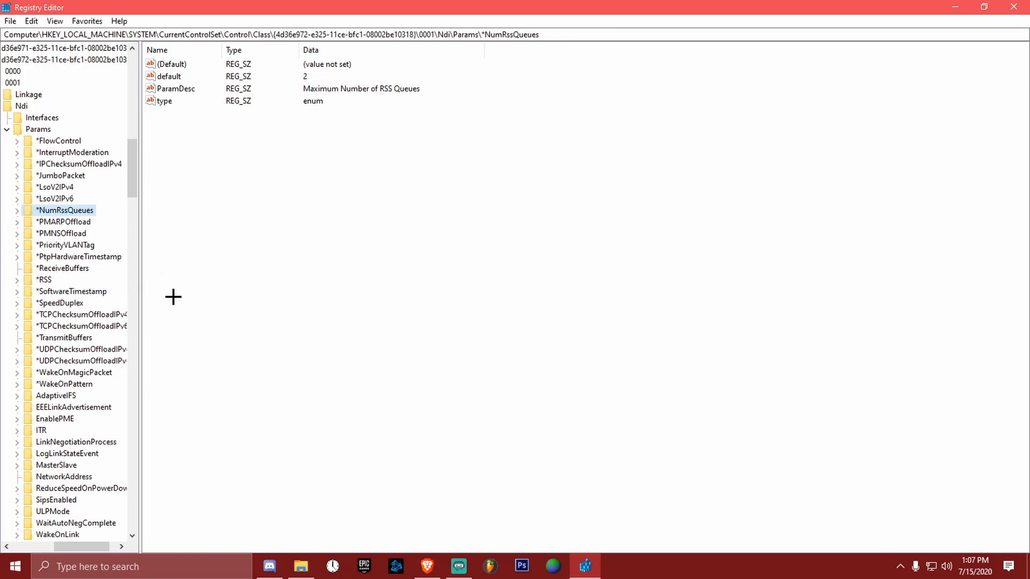
scroll(131, 172, down, 2)
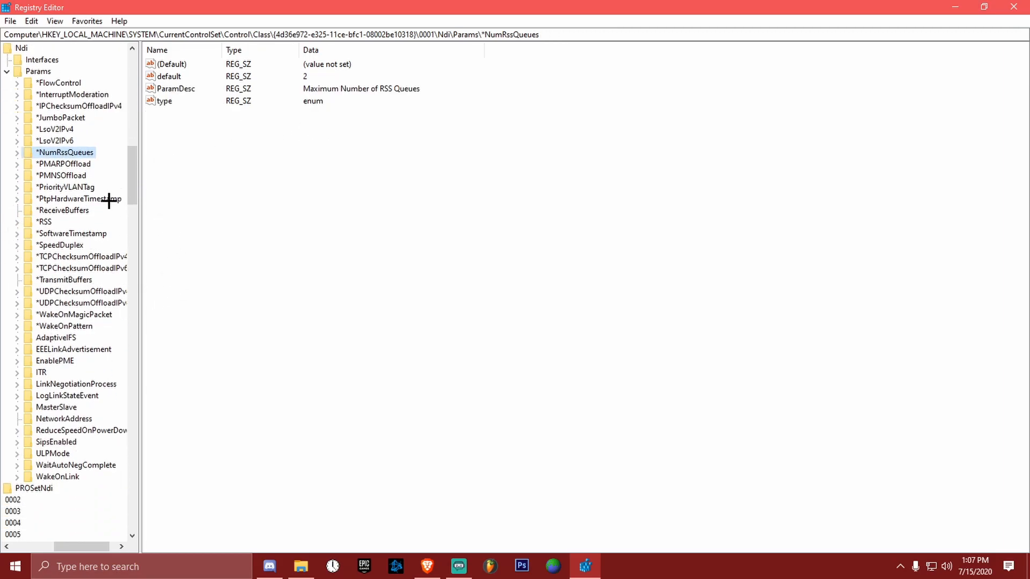
click(52, 213)
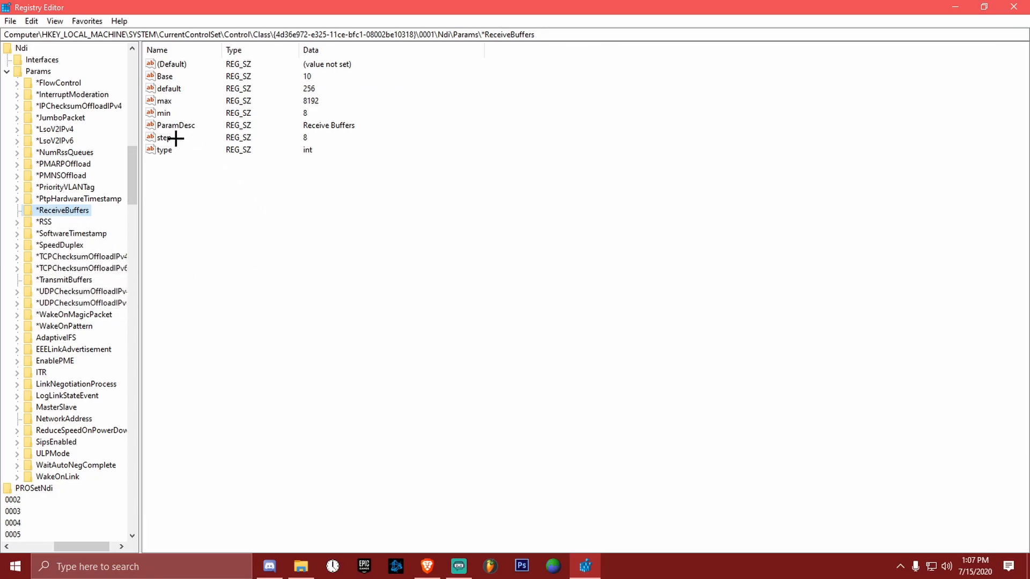
Set the min value of the *ReceiveBuffers key to 8
click(163, 113)
right_click(164, 113)
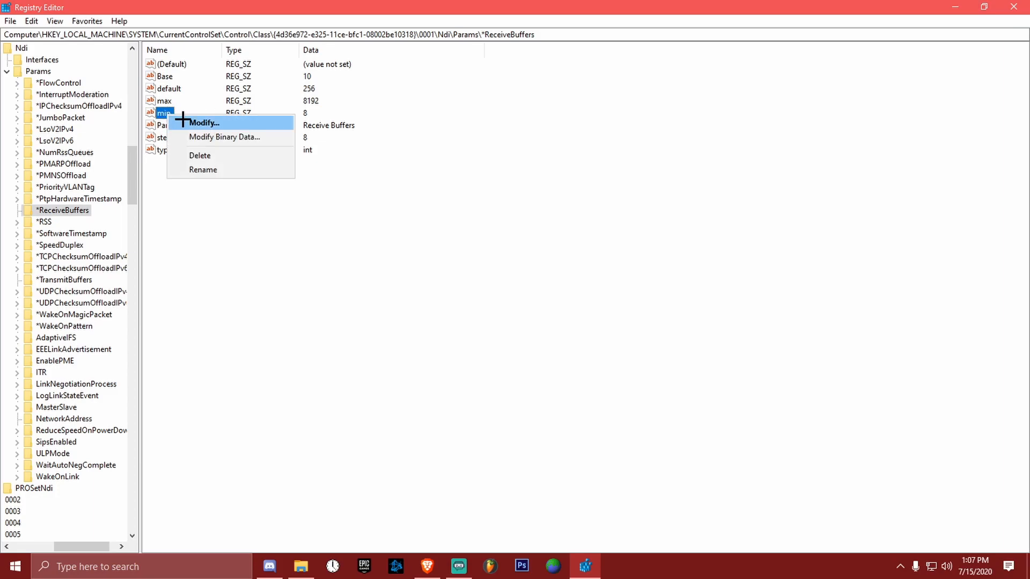
click(182, 120)
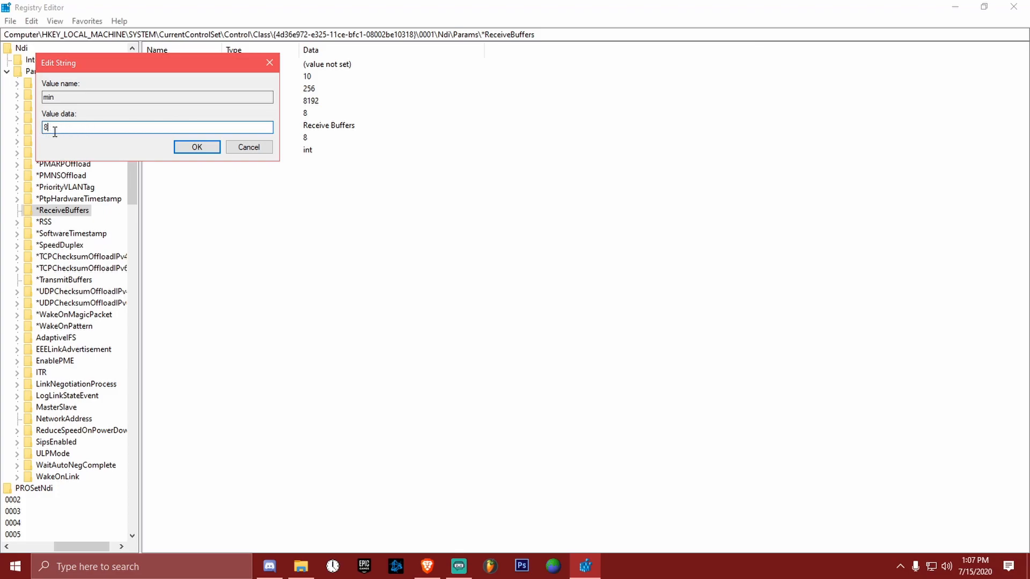
click(194, 147)
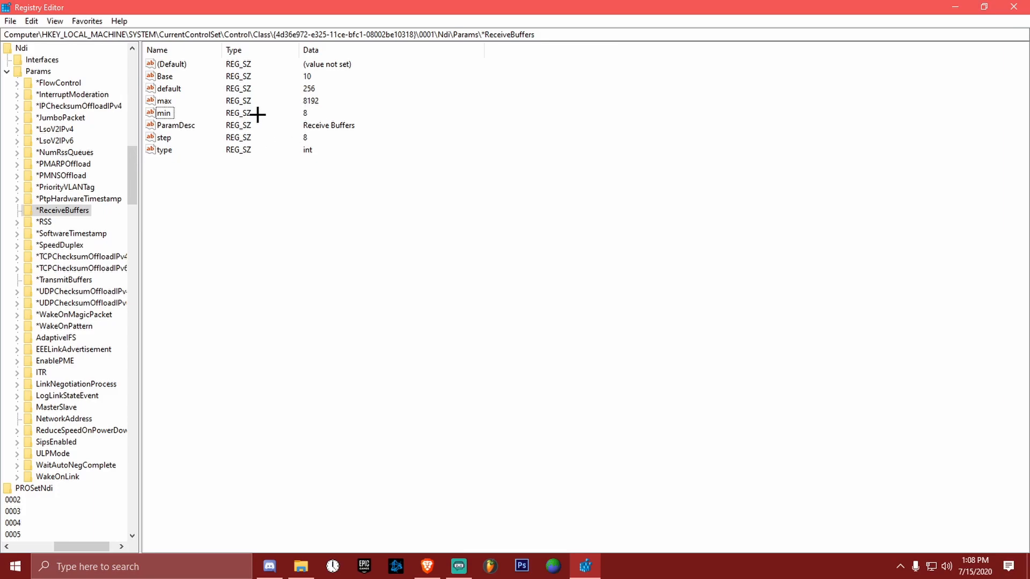
click(163, 113)
Open the *TransmitBuffers key in the Params list of the 0001 subkey
drag(126, 183, 136, 188)
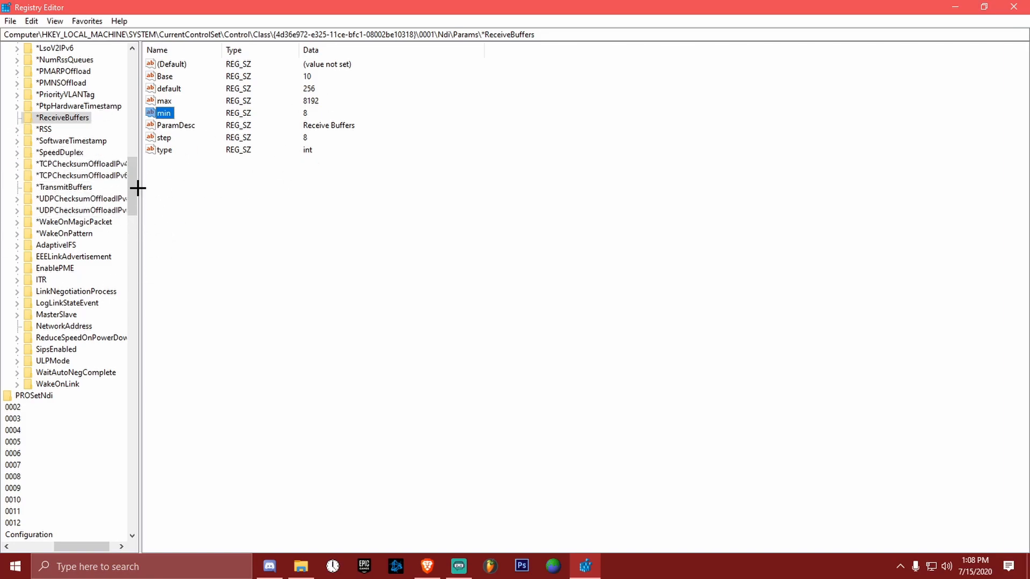
drag(137, 188, 137, 192)
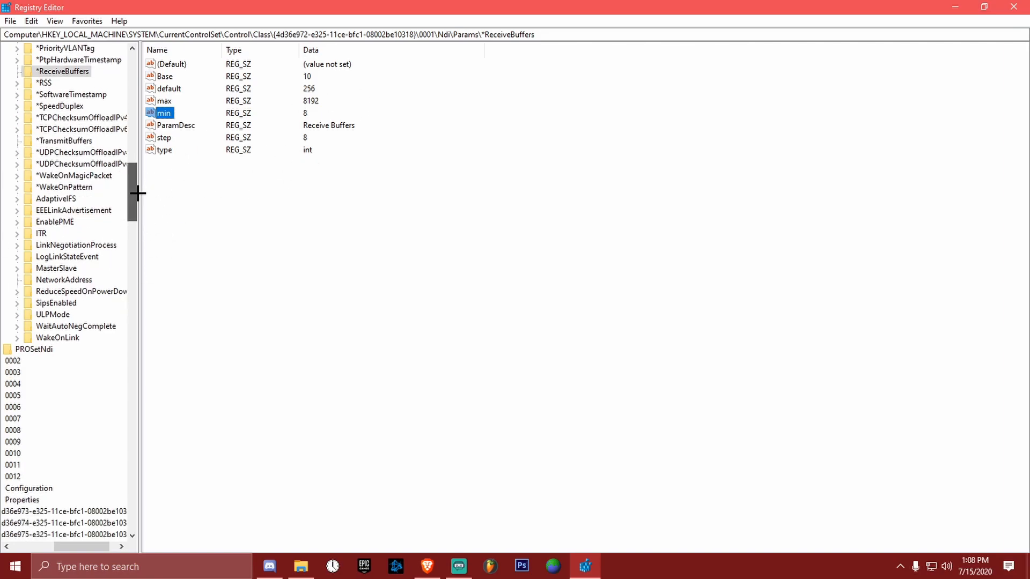
click(72, 140)
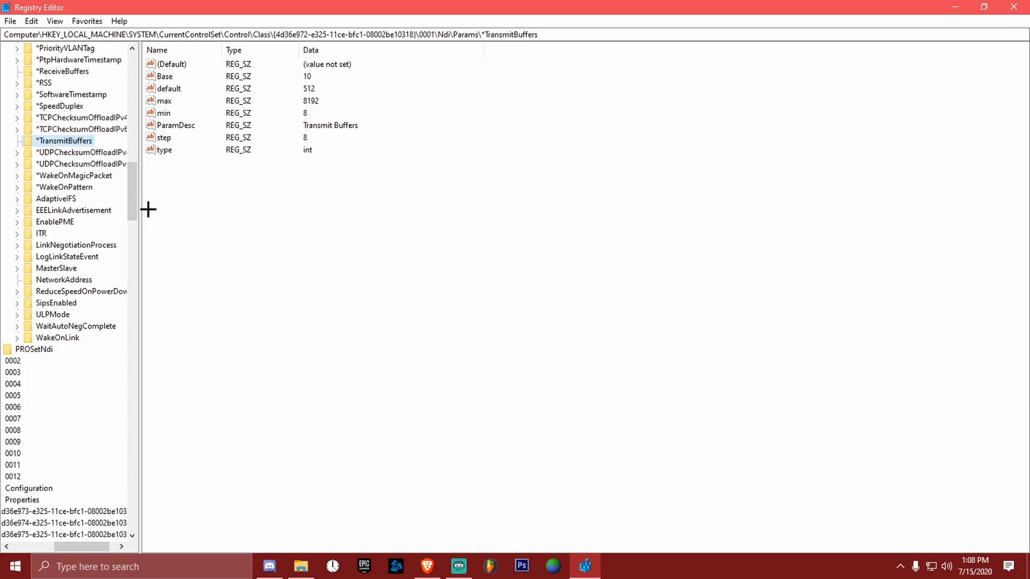
Set the min value of the *TransmitBuffers key to 8
right_click(166, 112)
click(184, 120)
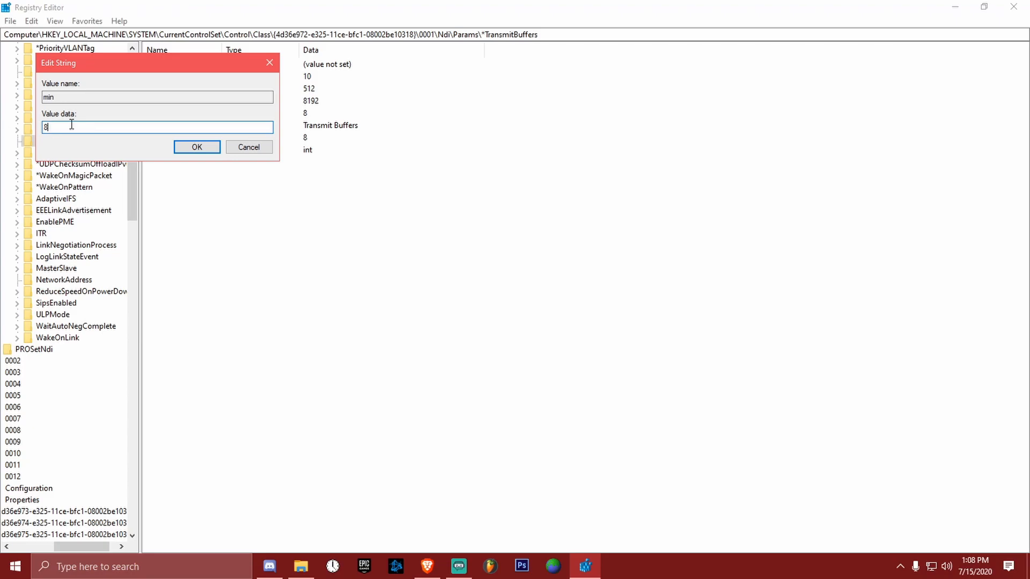
click(205, 149)
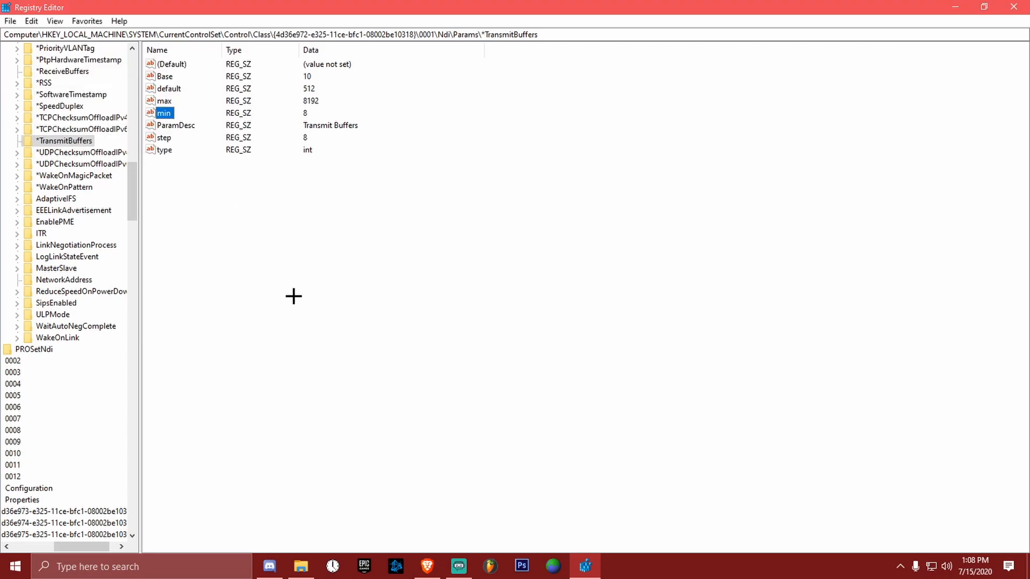
Close the Registry Editor and go up to the Zebruhfy Ping Optimization Pack folder in File Explorer
drag(137, 191, 133, 77)
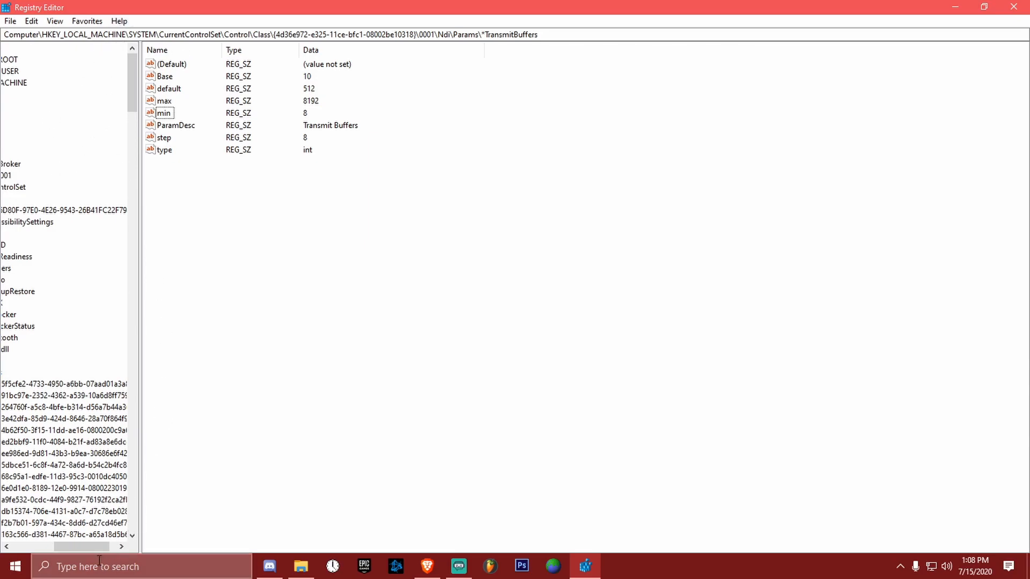
double_click(260, 7)
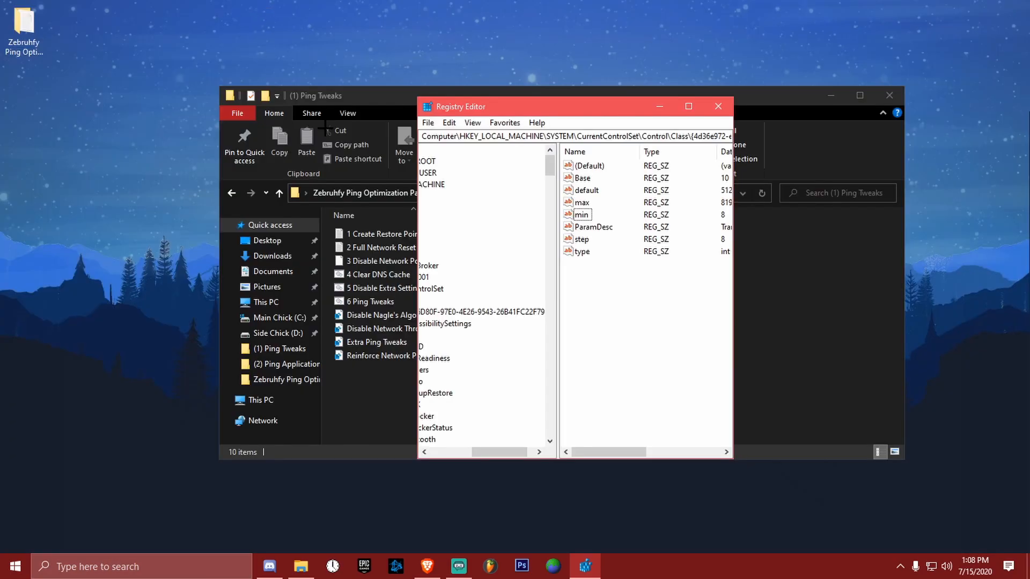
click(719, 106)
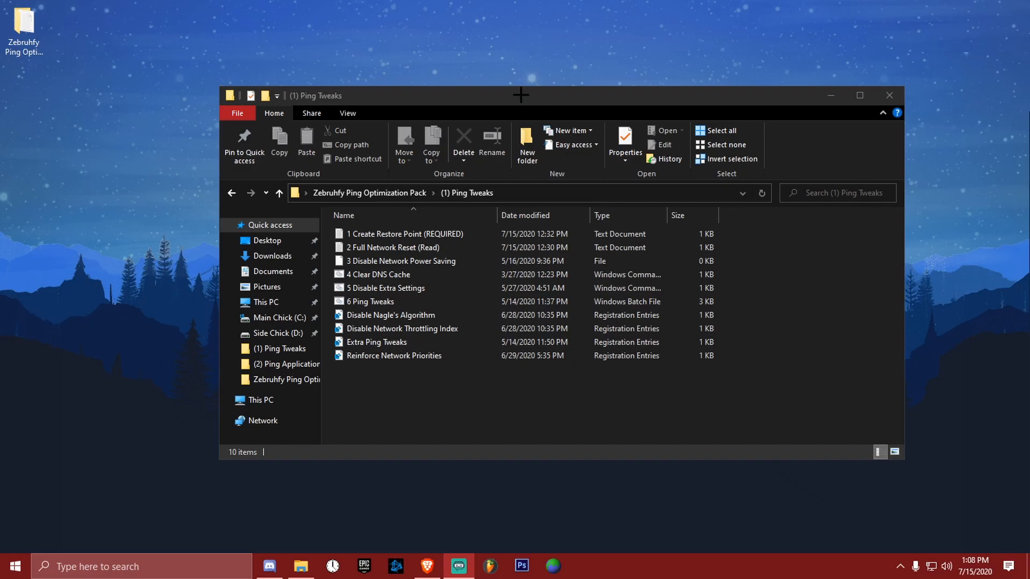
click(357, 193)
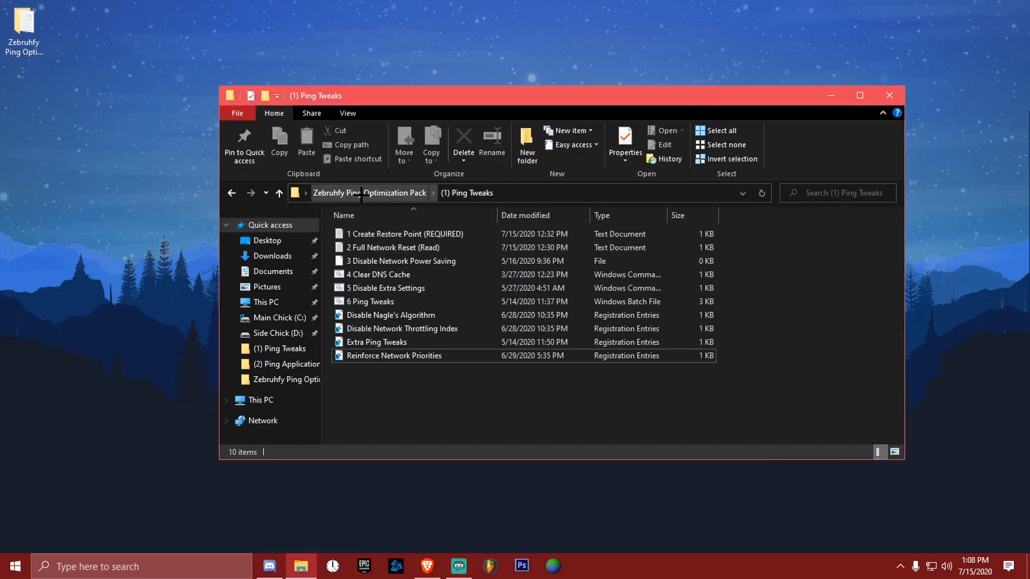
click(525, 321)
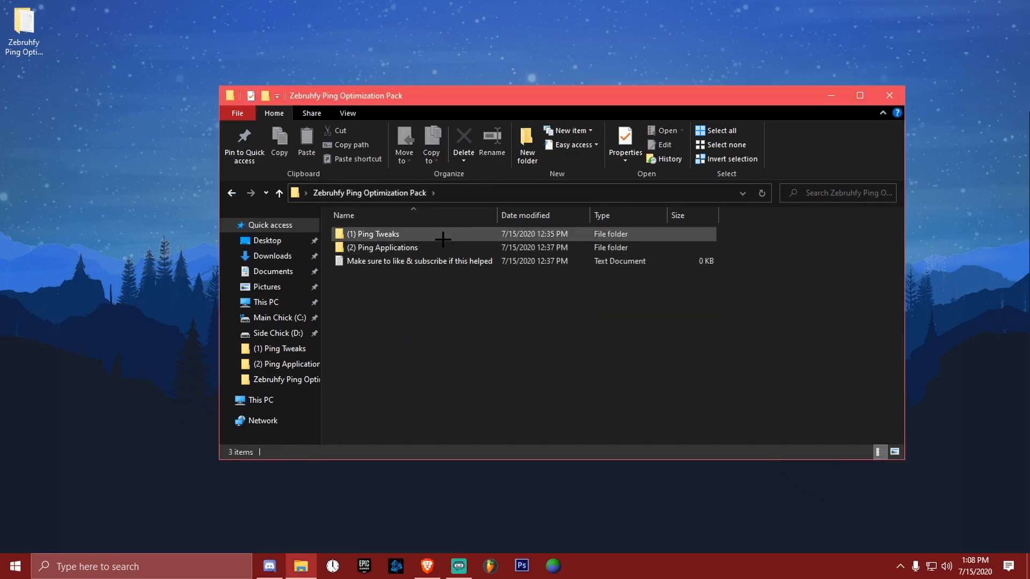
key(super+s)
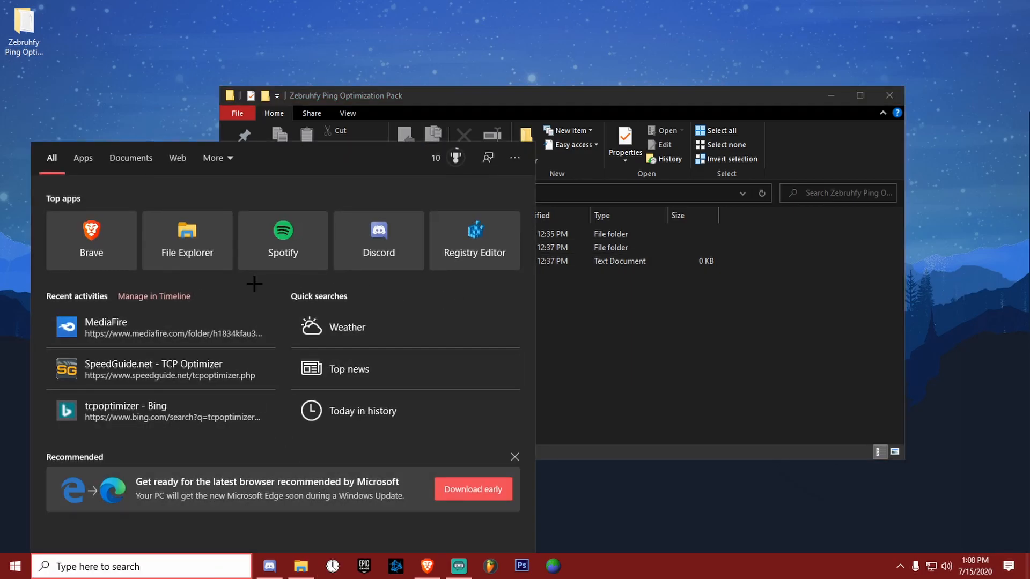
key(Escape)
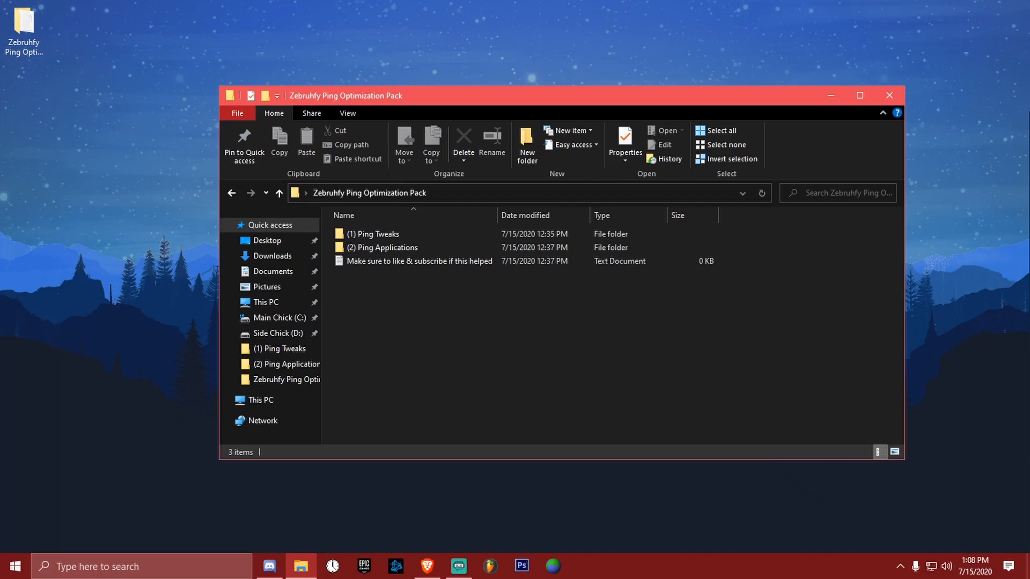
click(129, 215)
click(536, 349)
Open the Control Panel and go to its Network and Sharing Center
click(161, 566)
text(c)
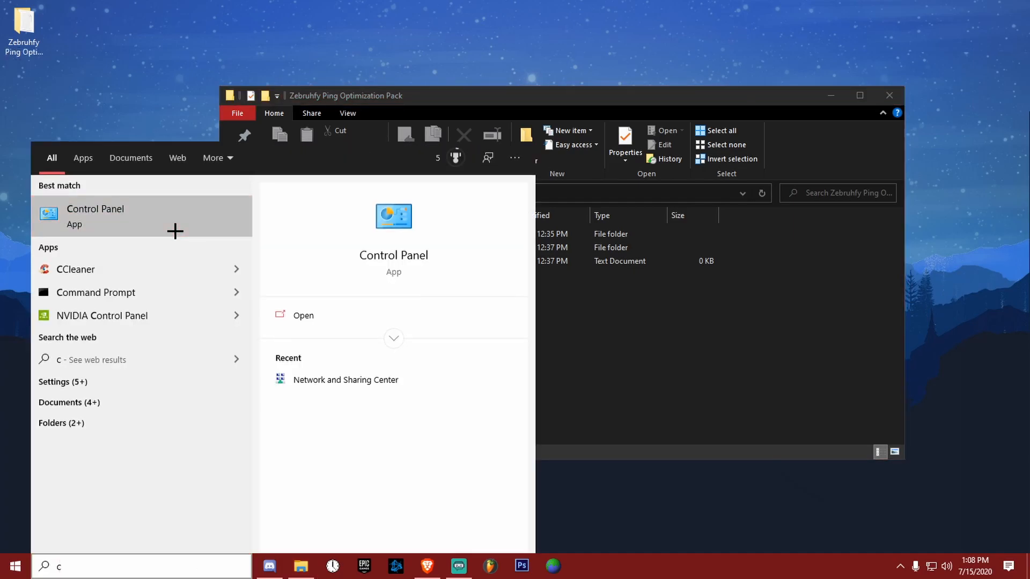
click(172, 229)
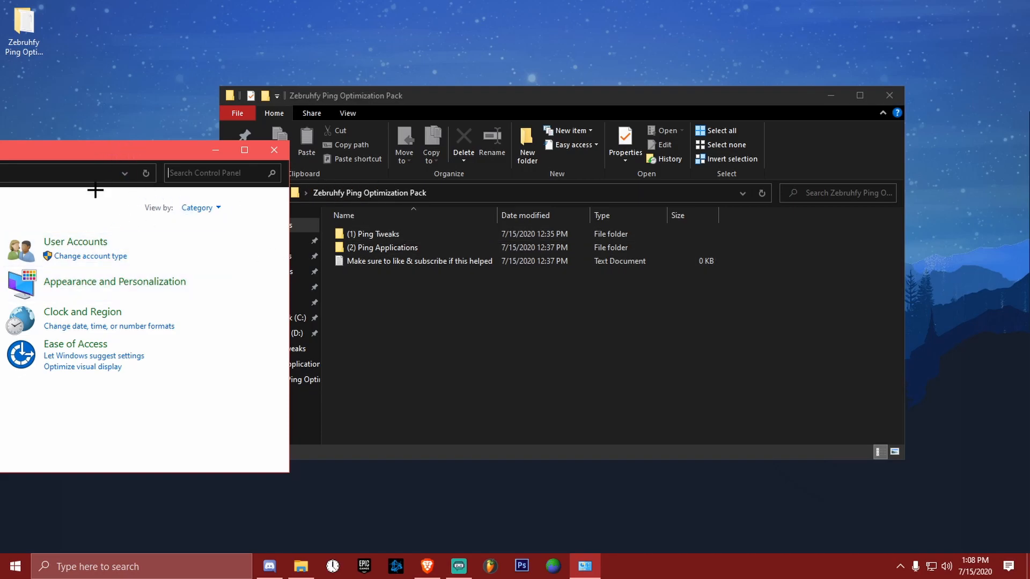
drag(85, 151, 515, 69)
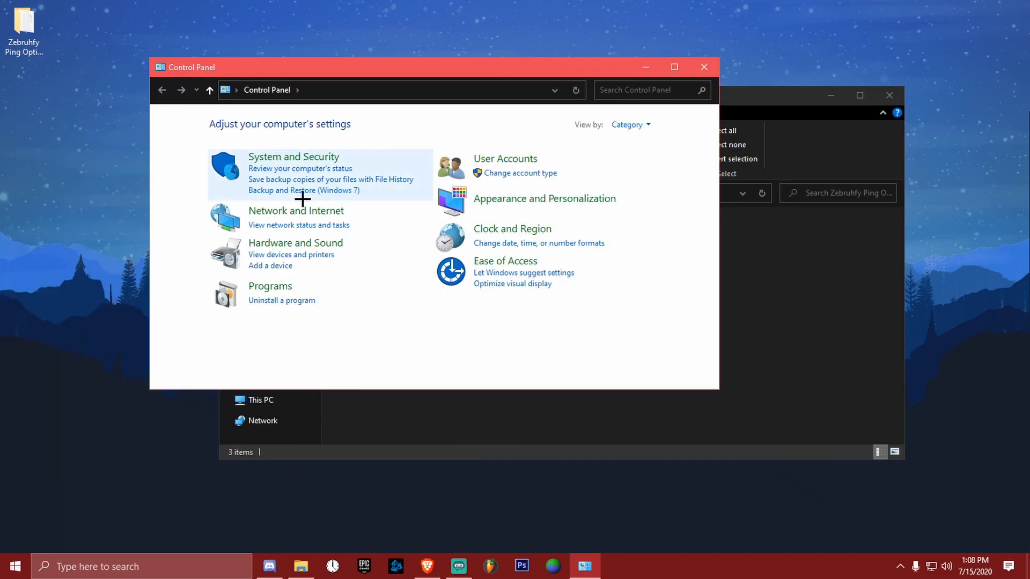
click(292, 209)
drag(349, 69, 0, 142)
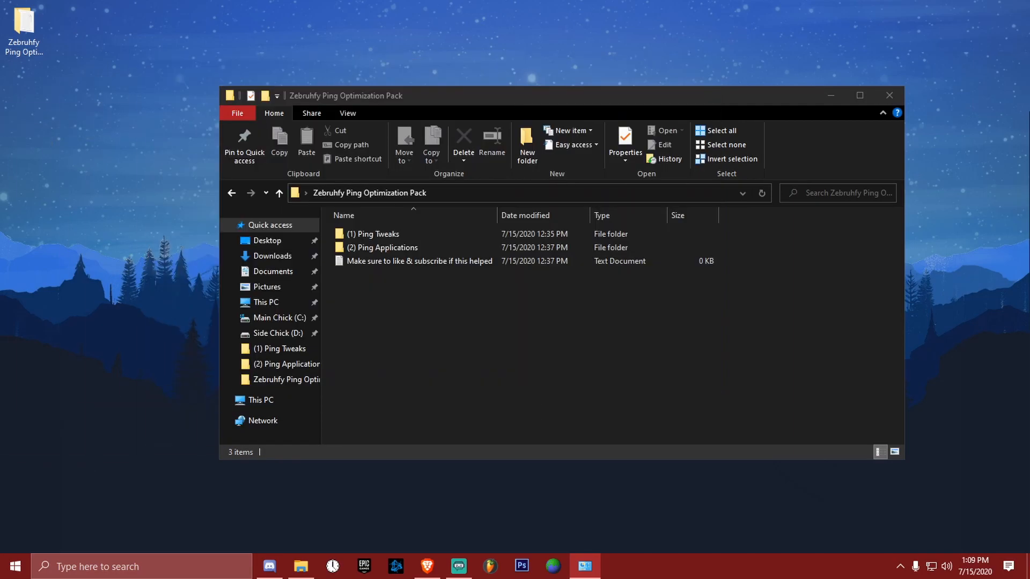
drag(0, 188, 0, 155)
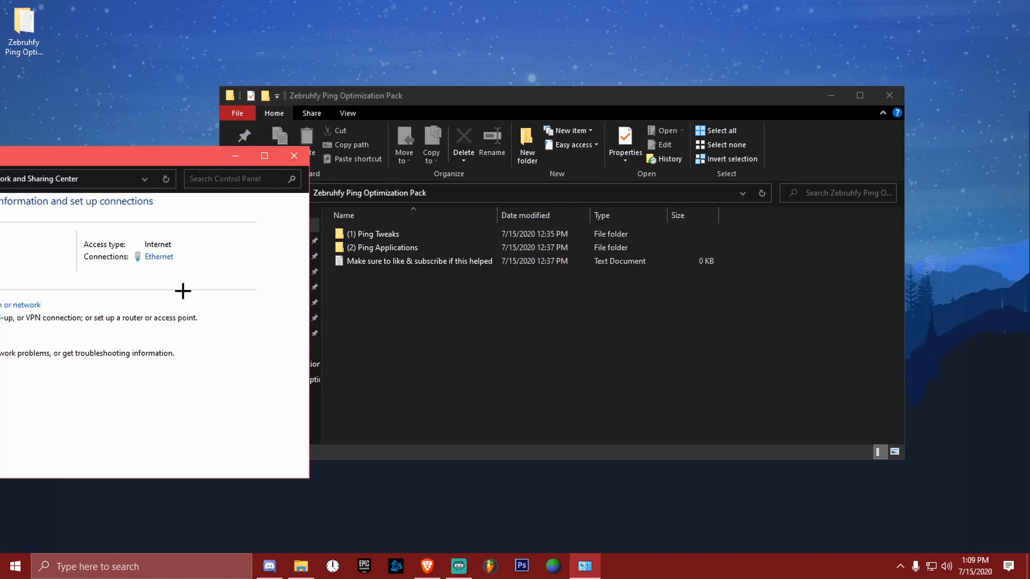
Open the Ethernet connection's adapter configuration and show its advanced properties
click(161, 258)
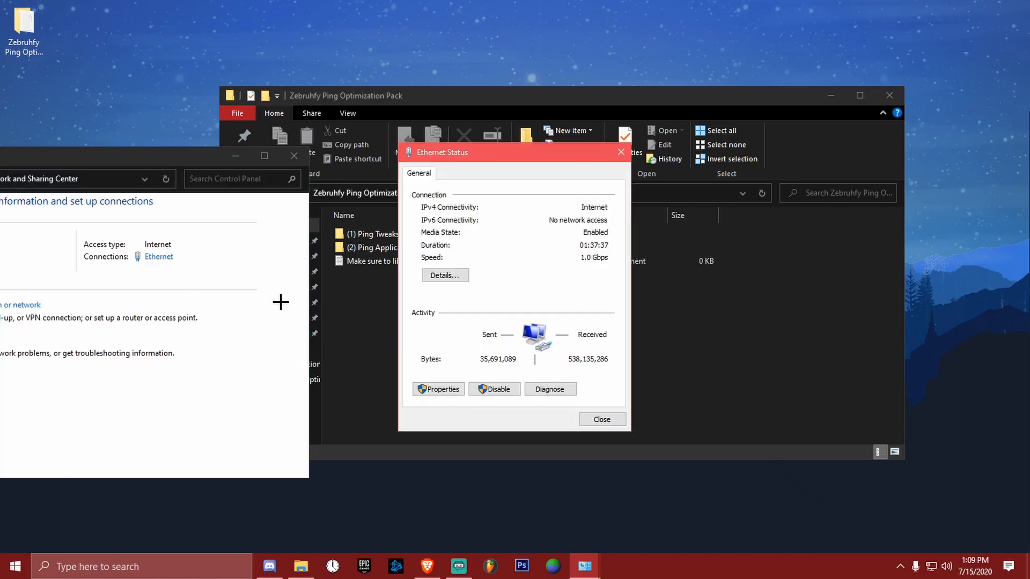
click(432, 388)
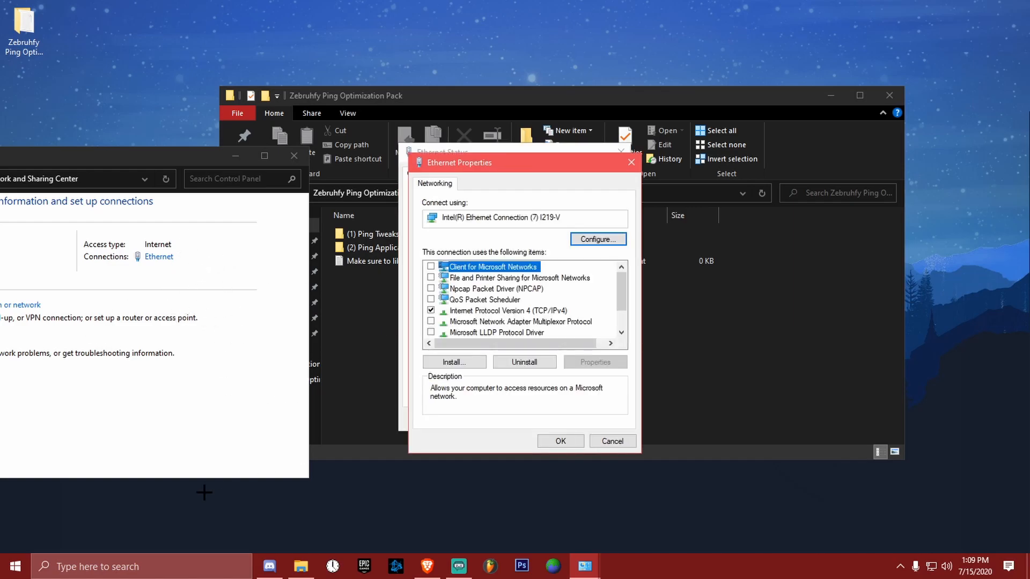
click(591, 239)
drag(187, 119, 489, 187)
click(449, 181)
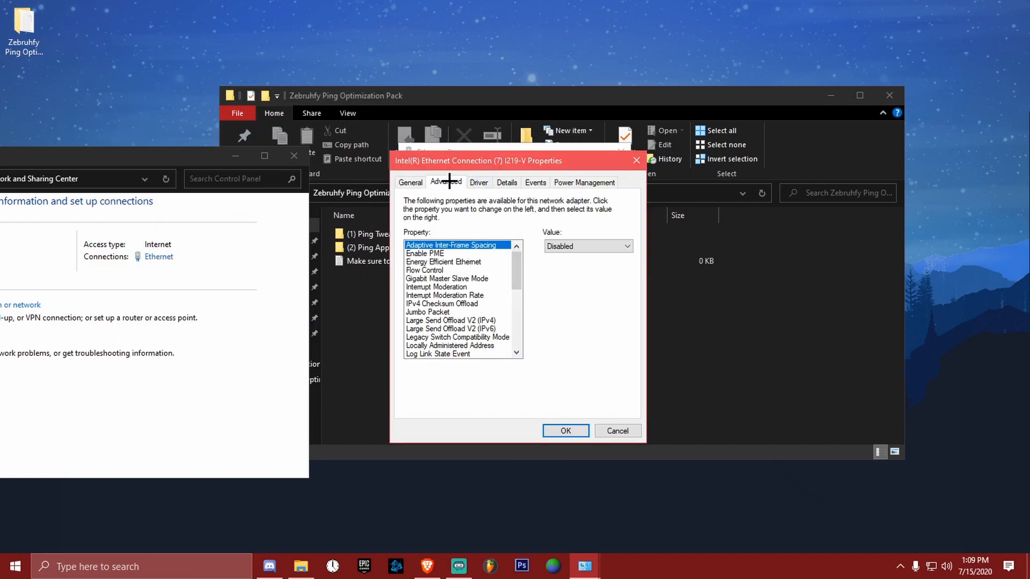
Check the adapter's advanced settings from Enable PME and Energy Efficient Ethernet through Interrupt Moderation Rate and IPv4 Checksum Offload
drag(517, 276, 519, 230)
click(436, 254)
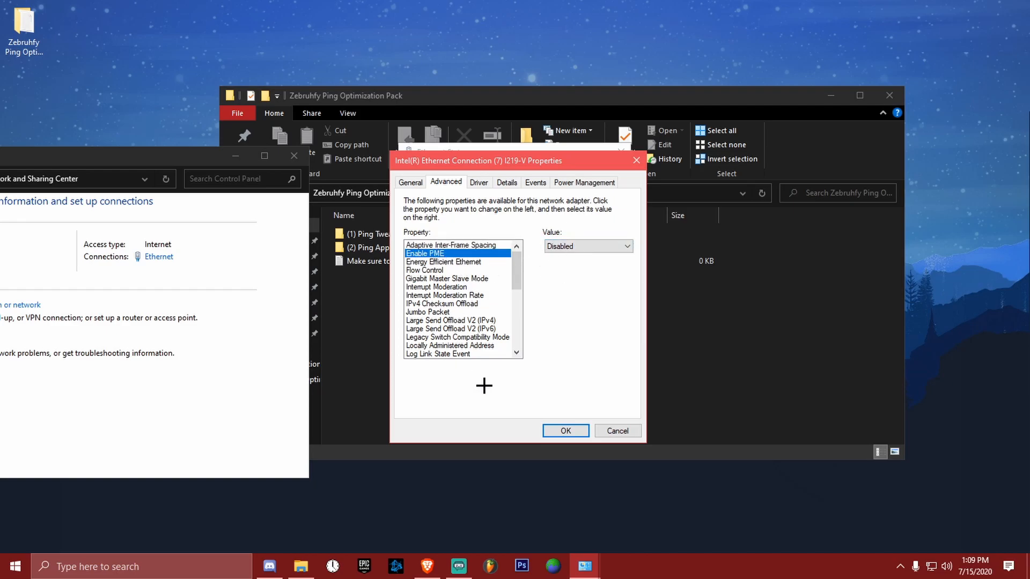
click(446, 262)
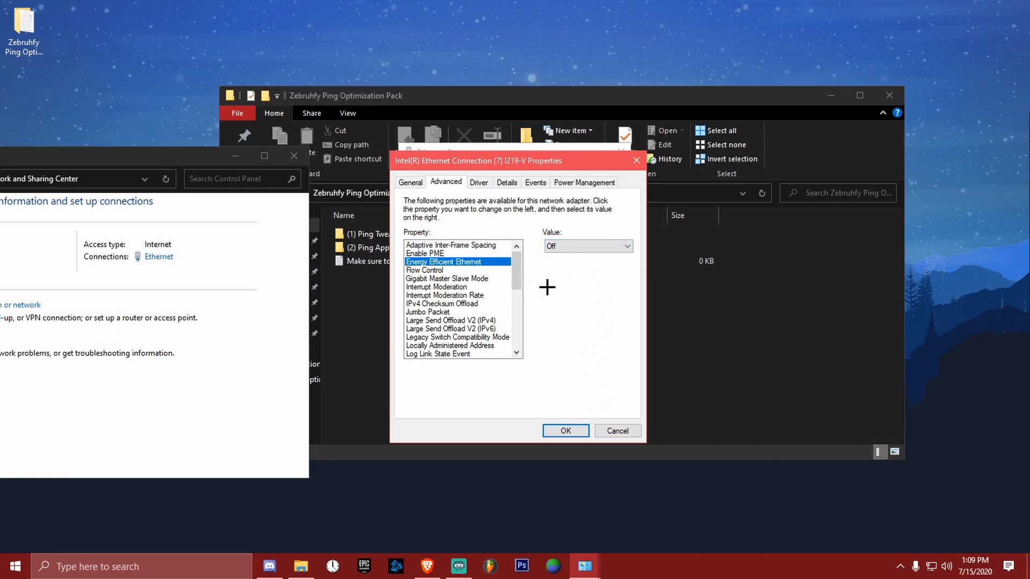
scroll(517, 265, down, 1)
scroll(467, 268, up, 1)
click(467, 270)
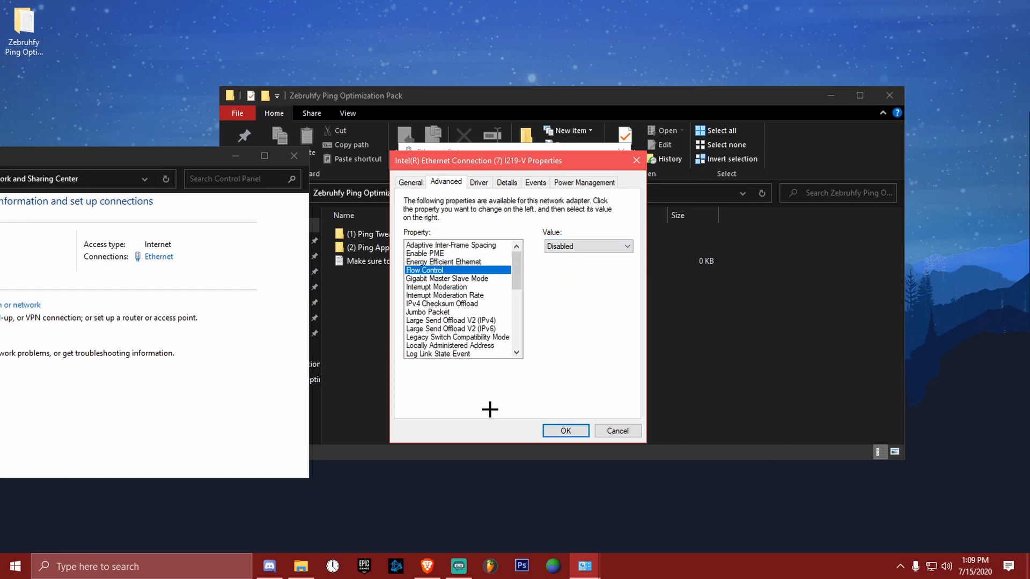
click(462, 279)
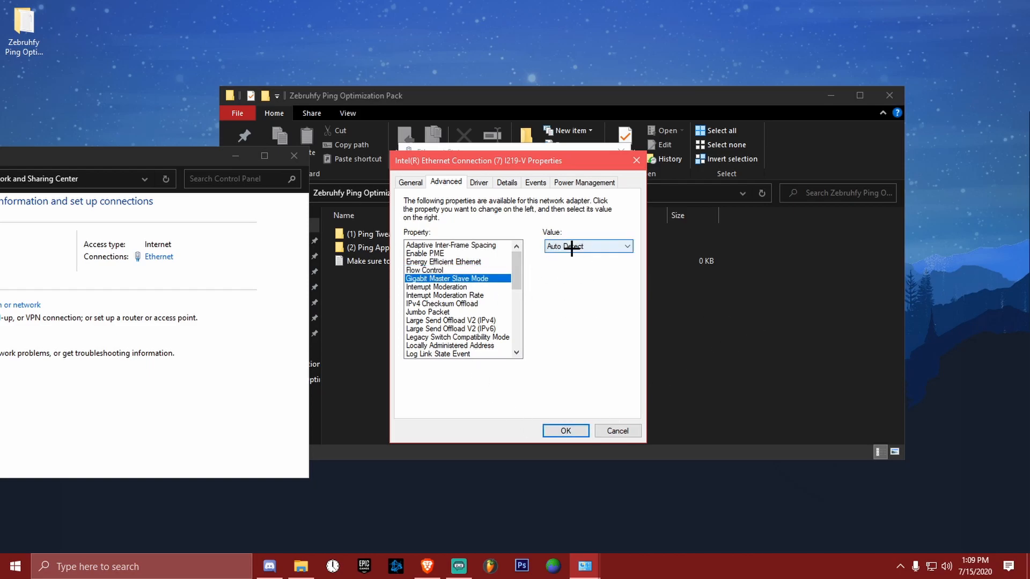
click(472, 287)
click(481, 297)
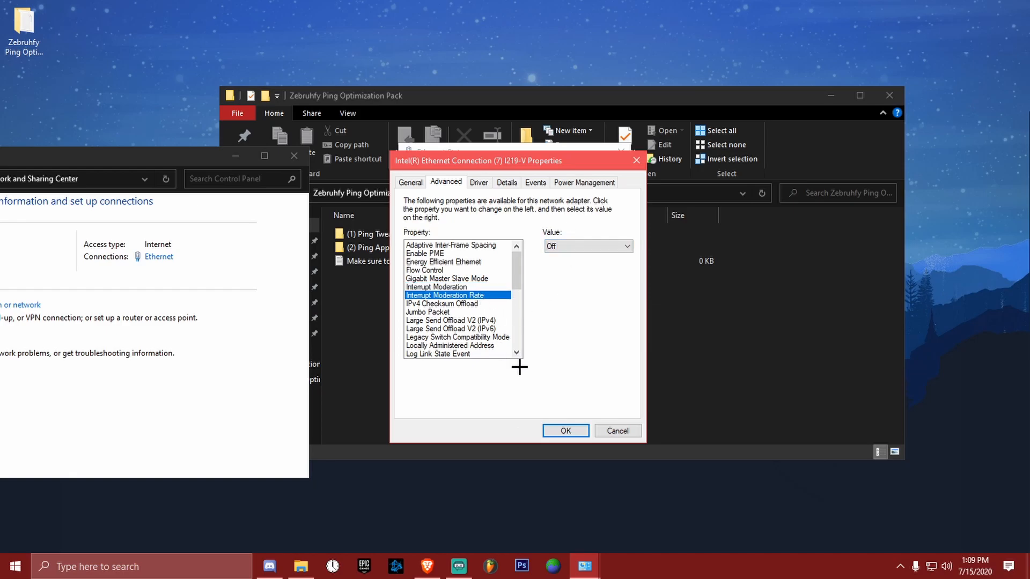
click(471, 312)
click(480, 304)
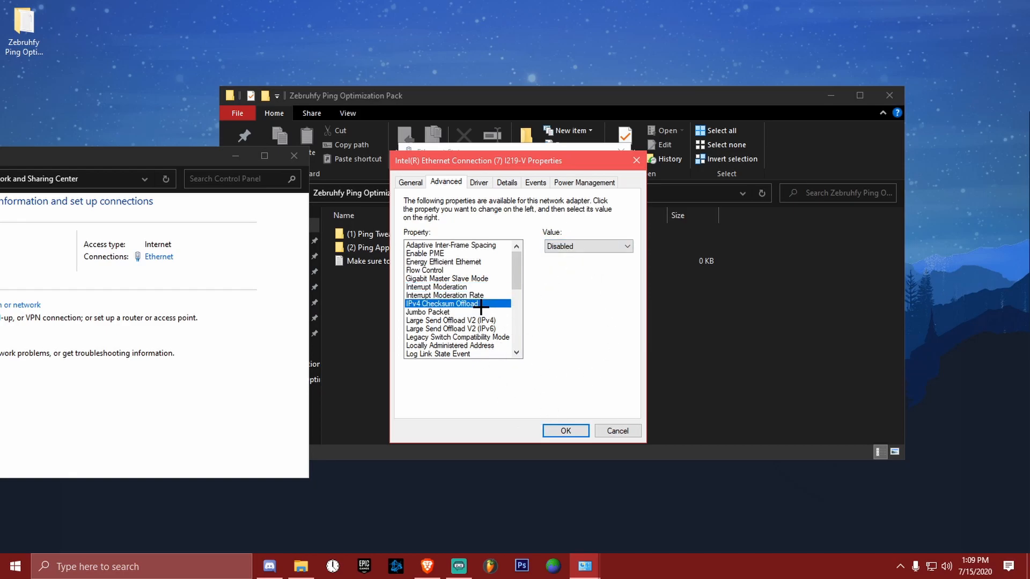
Check the Jumbo Packet, Large Send Offload V2, Legacy Switch Compatibility Mode, Locally Administered Address and Log Link State Event settings
drag(517, 263, 518, 281)
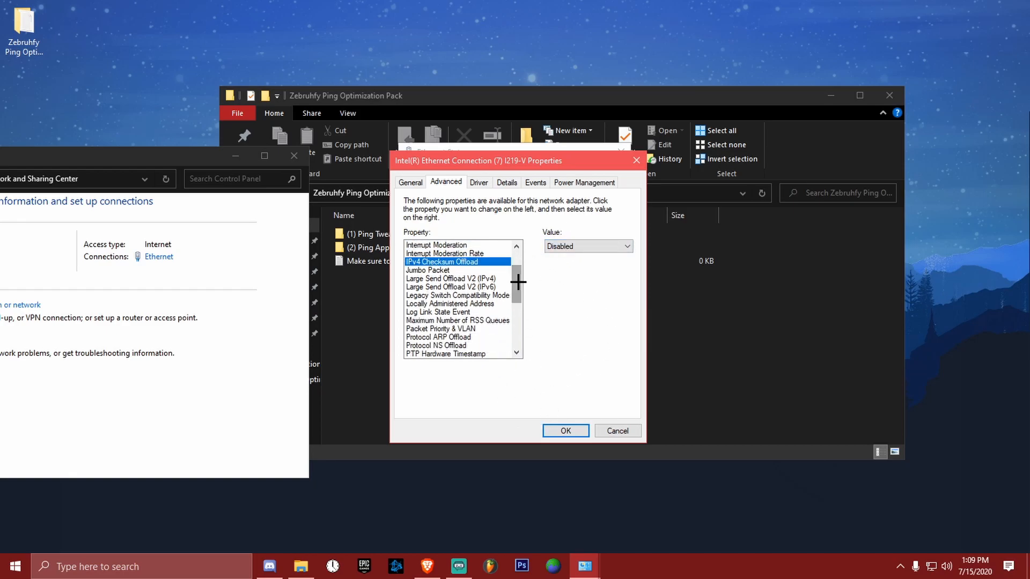
click(469, 278)
click(474, 287)
click(477, 263)
click(468, 270)
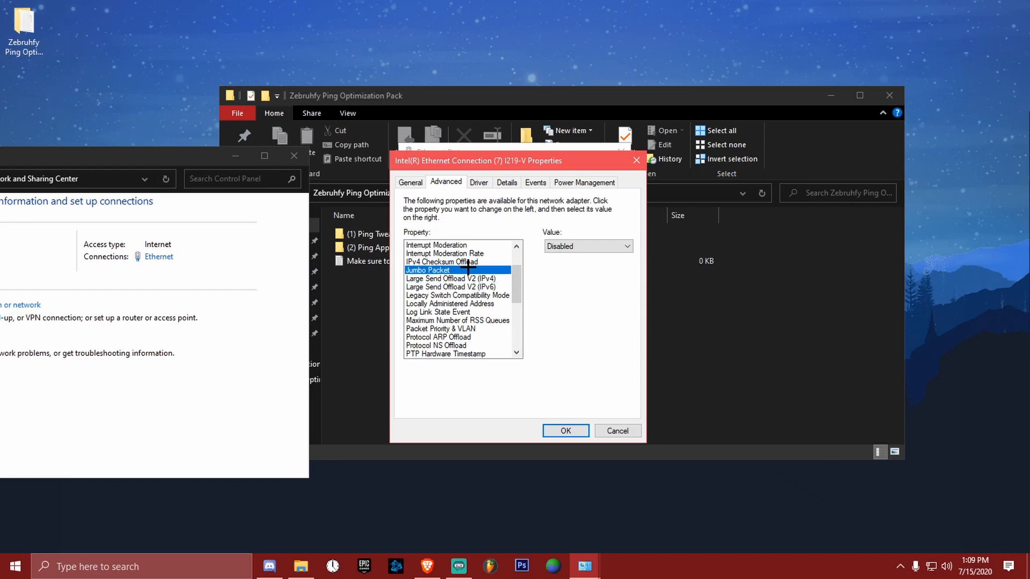
drag(516, 279, 516, 287)
click(489, 254)
click(494, 263)
click(449, 279)
click(456, 271)
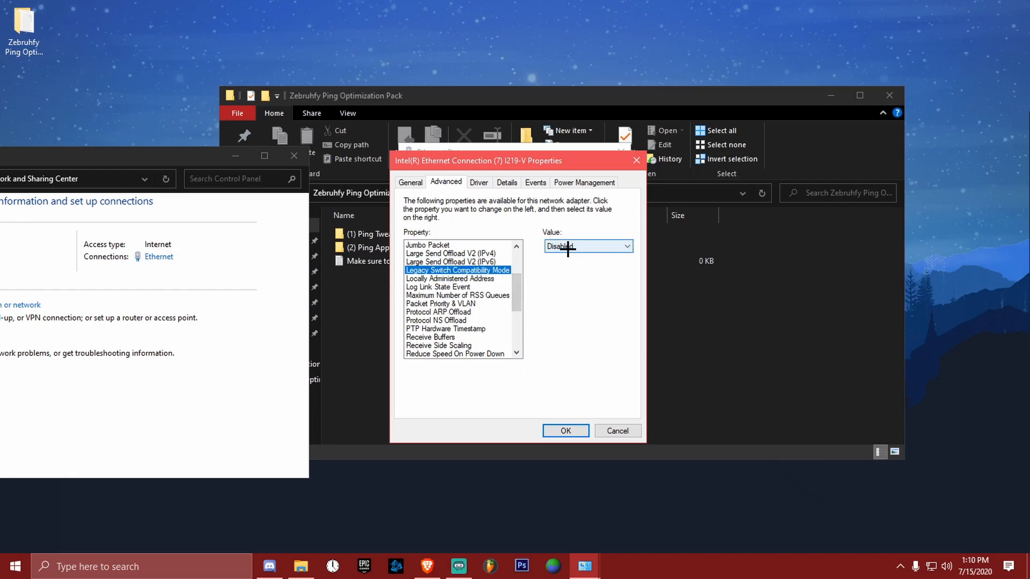
click(456, 279)
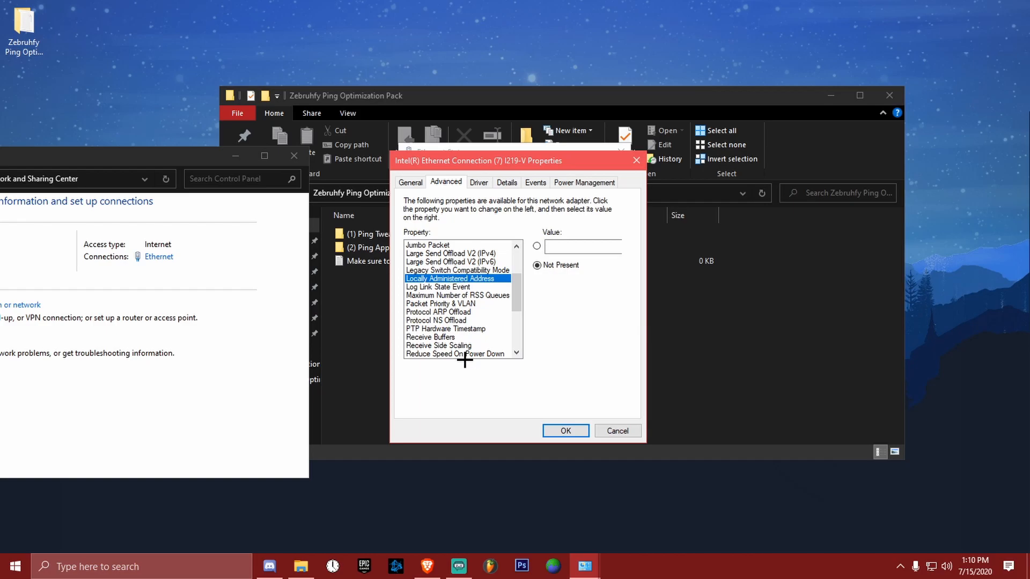
click(485, 286)
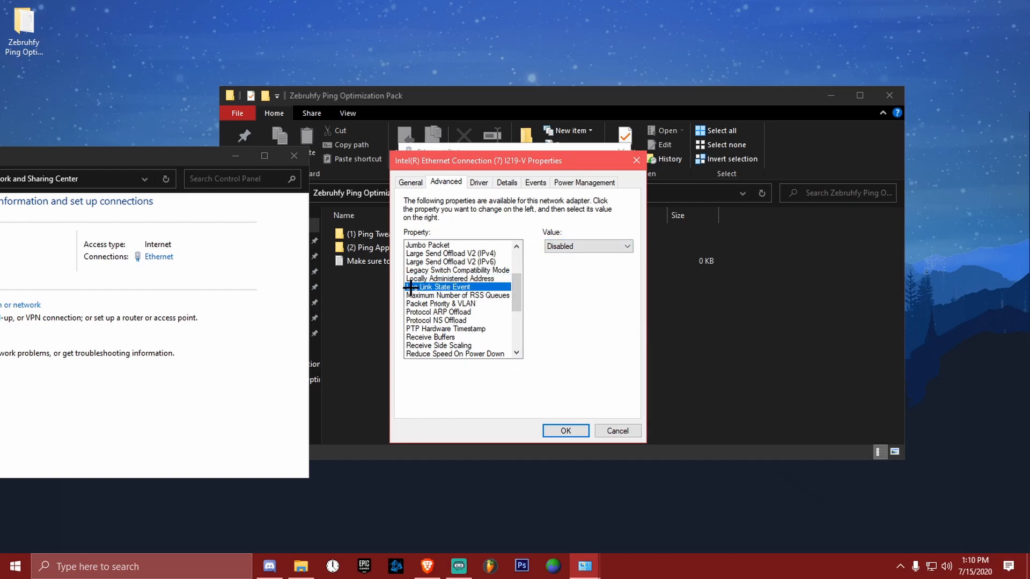
Set Maximum Number of RSS Queues to 4 Queues and choose the first value offered for Packet Priority & VLAN
click(462, 295)
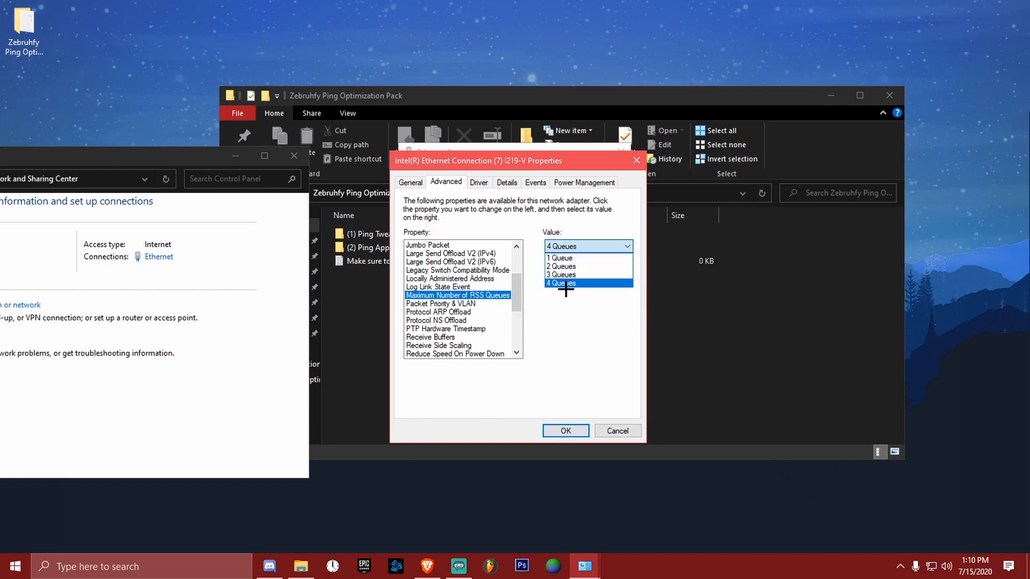
click(566, 283)
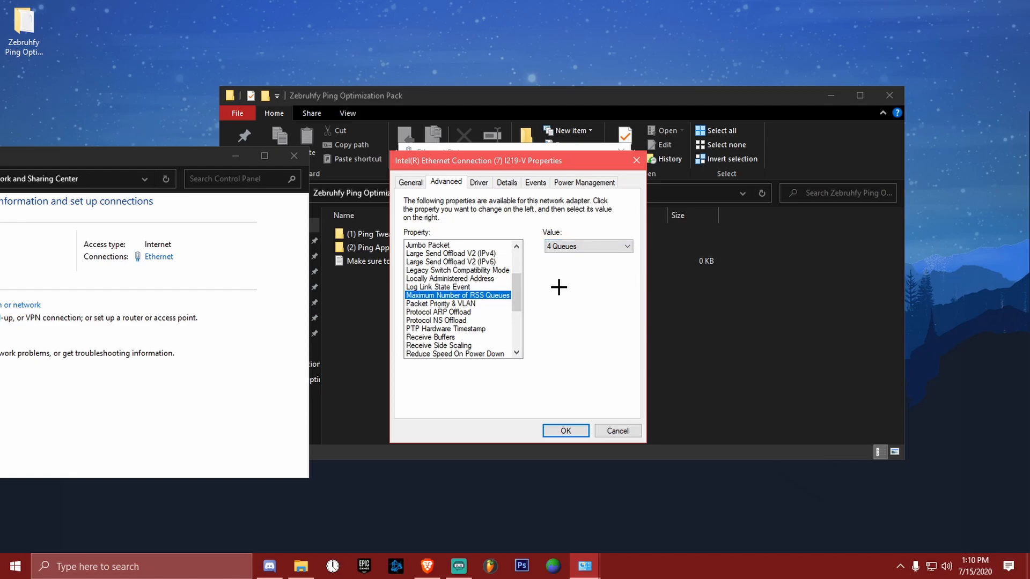
click(484, 303)
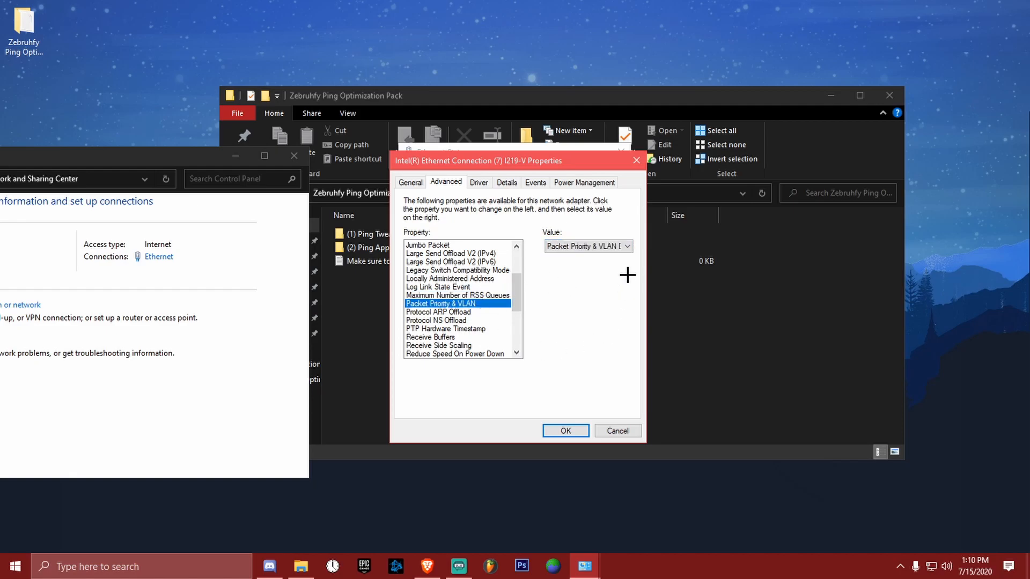
click(610, 248)
click(607, 257)
Check the Protocol ARP Offload, Protocol NS Offload and PTP Hardware Timestamp settings, and set Receive Buffers to 8
click(472, 312)
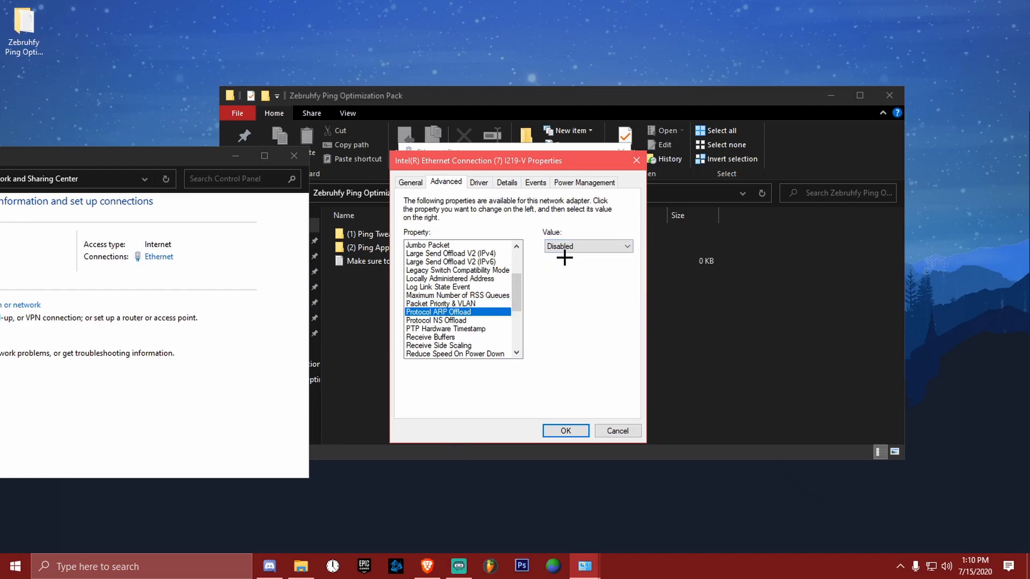
click(437, 320)
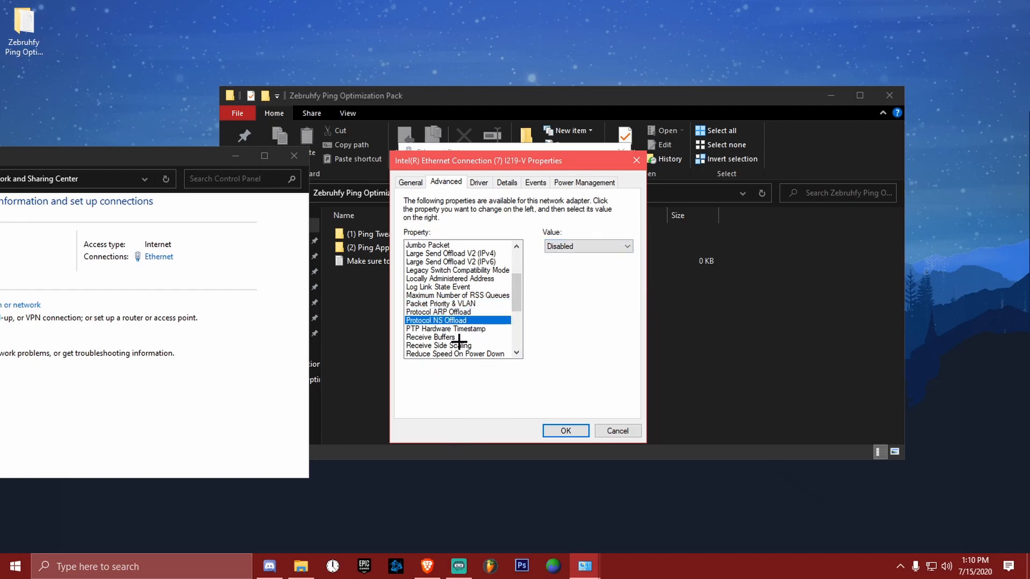
drag(517, 294, 516, 308)
click(478, 287)
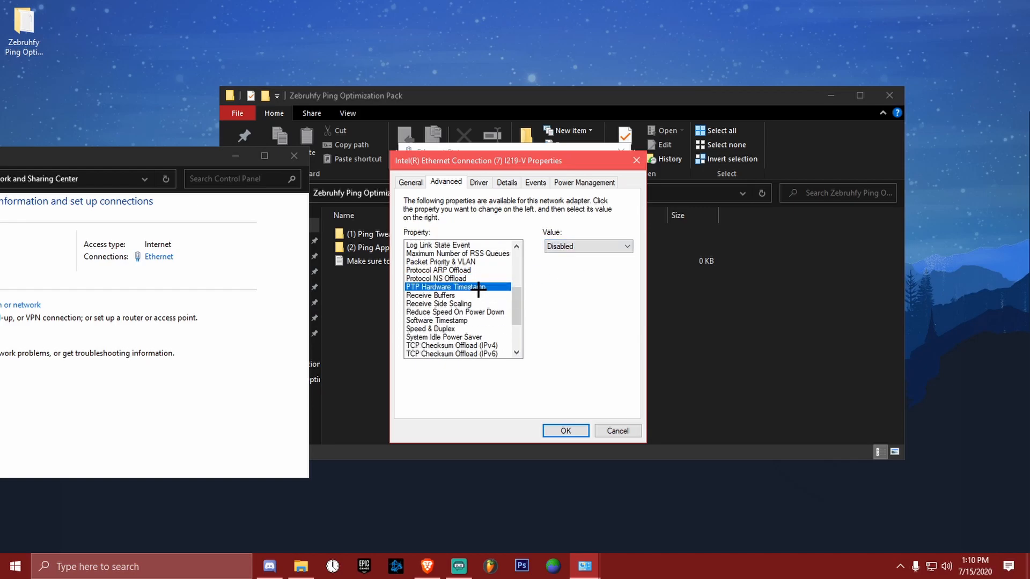
click(443, 295)
key(Tab)
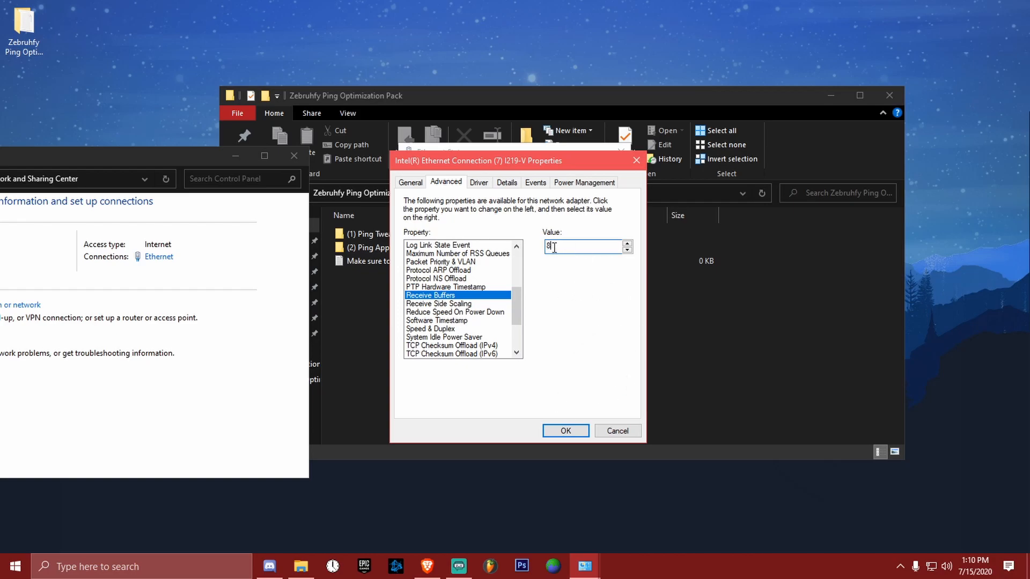
Check the adapter's Receive Side Scaling, Reduce Speed On Power Down and Software Timestamp settings
click(446, 312)
click(461, 304)
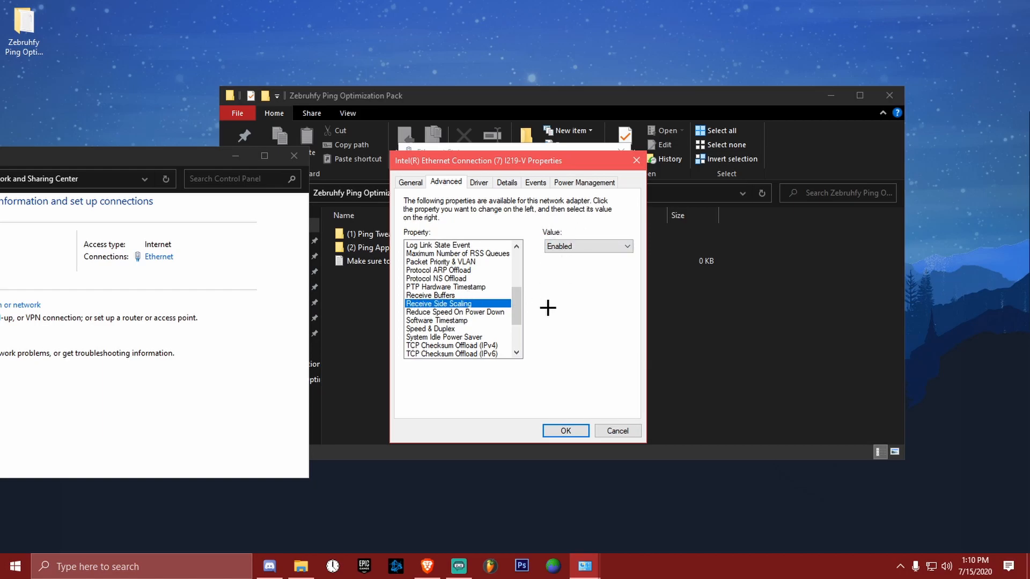
drag(517, 302, 508, 333)
click(450, 262)
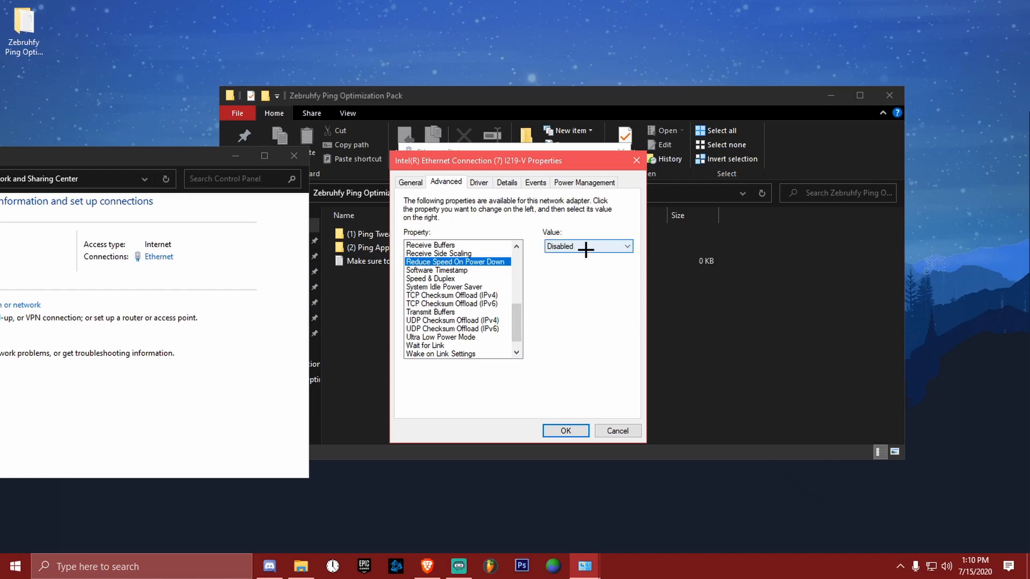
click(437, 271)
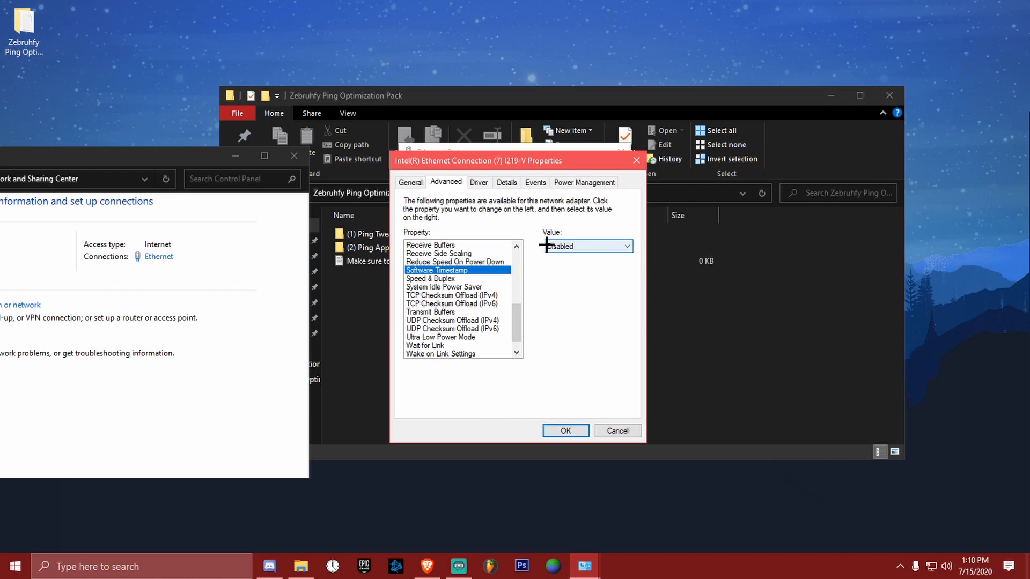
Set the adapter's Speed & Duplex property to 1.0 Gbps Full Duplex
click(432, 279)
click(599, 254)
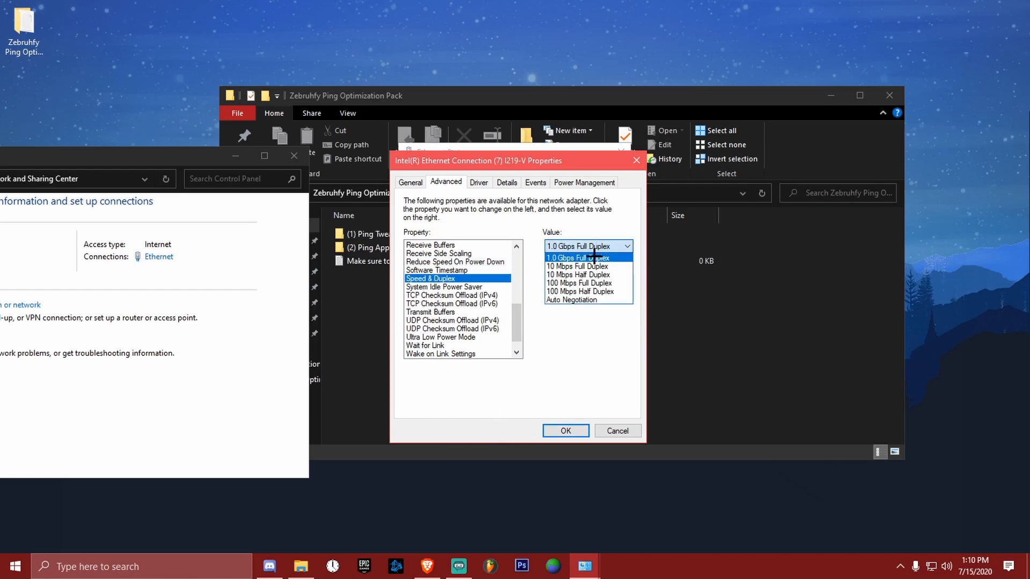
click(596, 246)
click(590, 247)
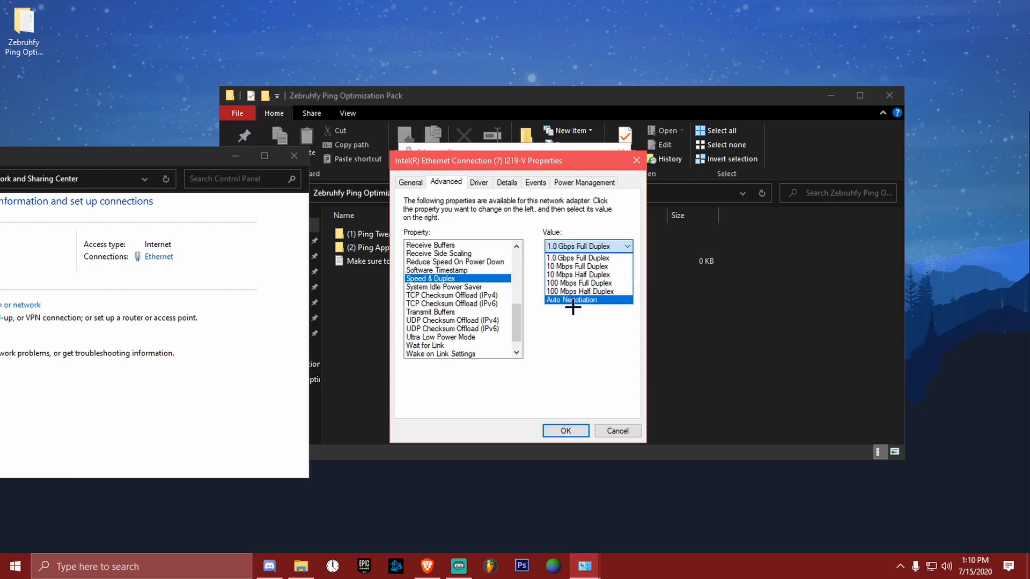
click(590, 353)
click(602, 247)
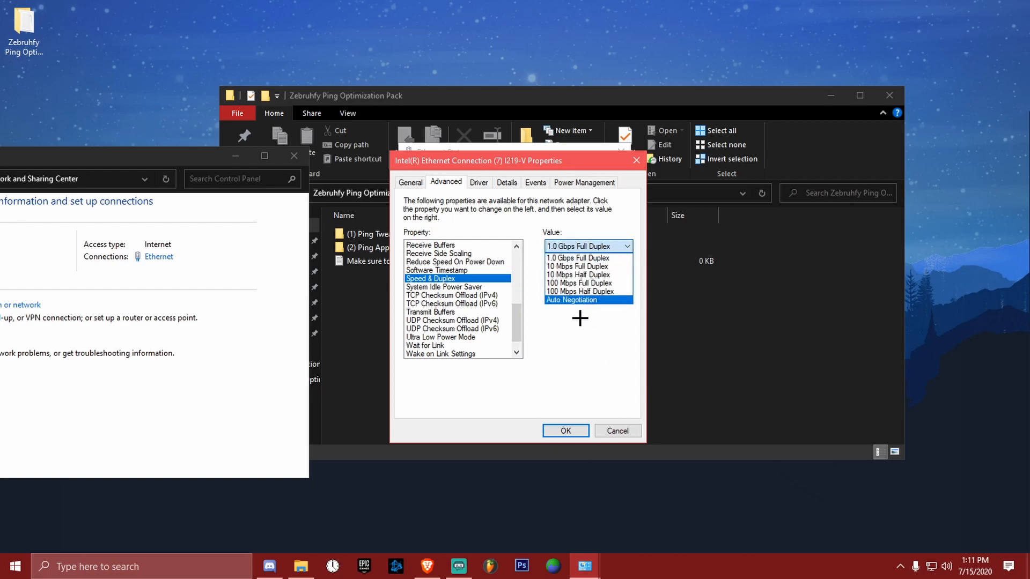
click(564, 258)
click(597, 246)
click(615, 259)
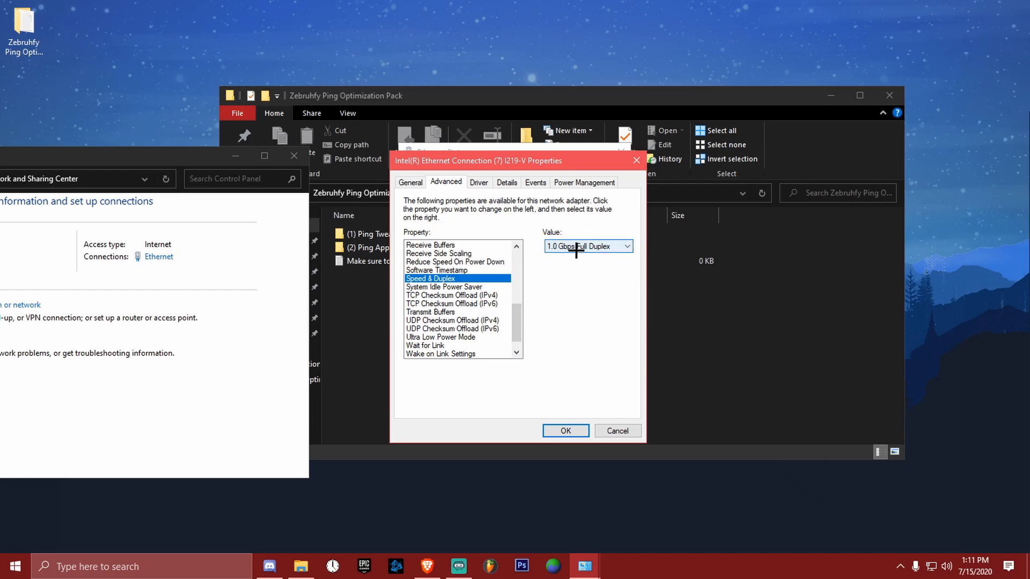
Check the System Idle Power Saver, Transmit Buffers, and TCP and UDP Checksum Offload settings for IPv4 and IPv6
click(432, 287)
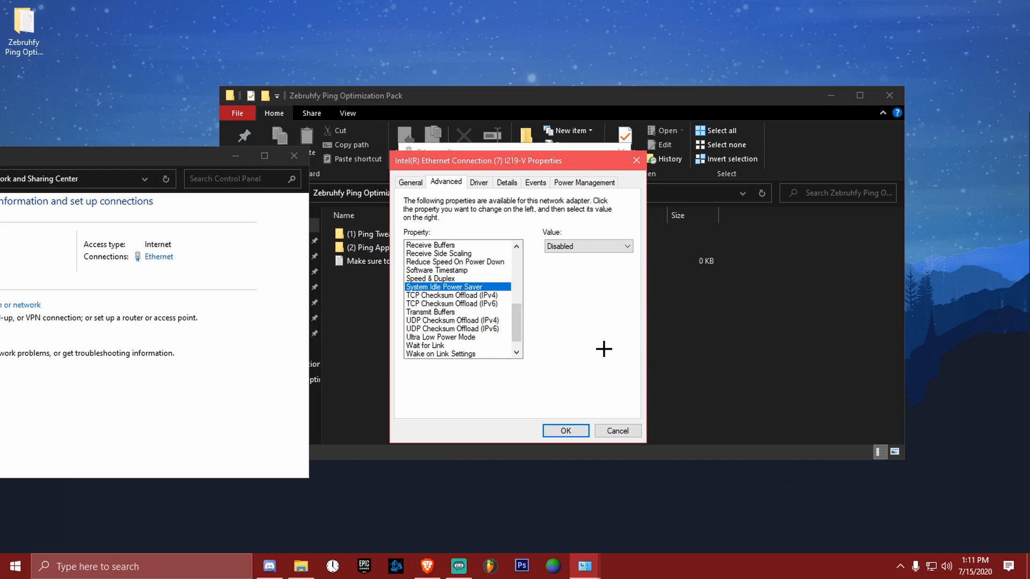
click(479, 296)
click(480, 303)
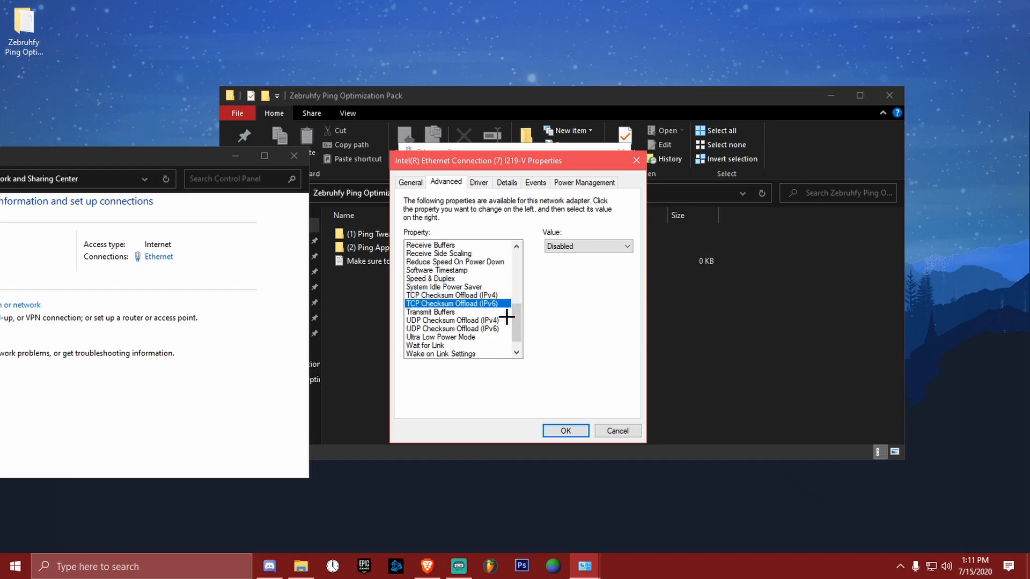
scroll(516, 324, down, 1)
click(457, 295)
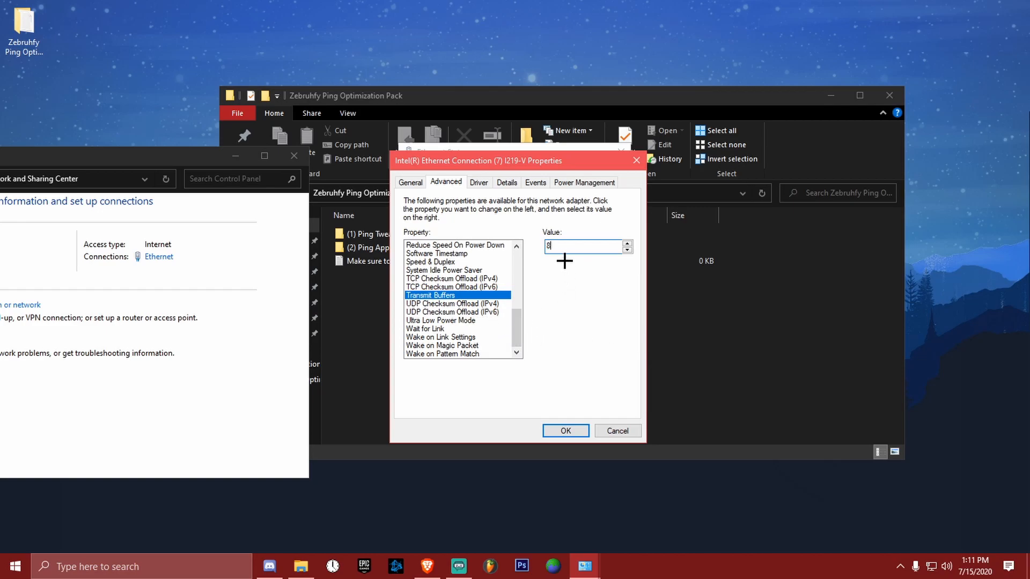
click(471, 303)
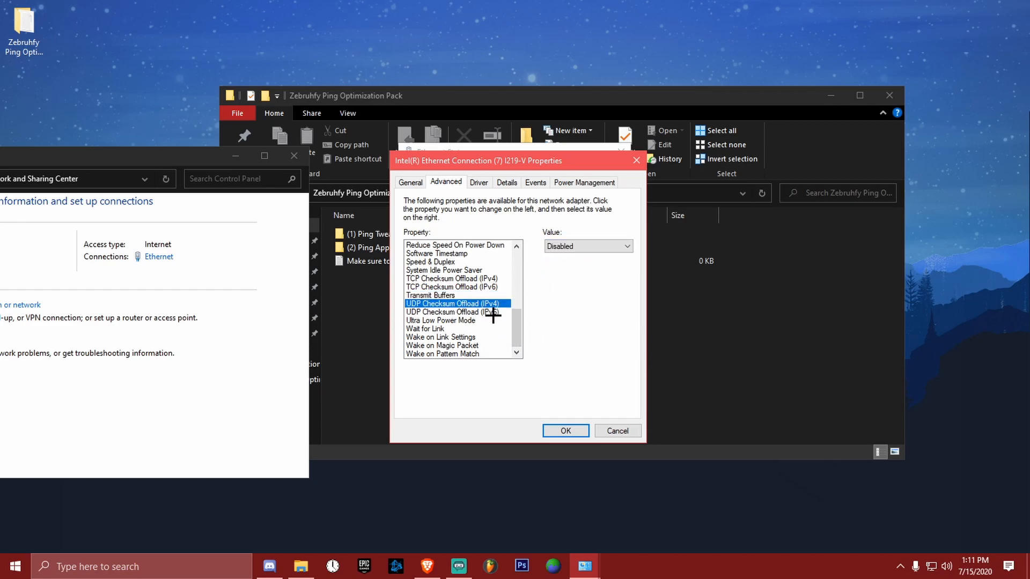
click(480, 313)
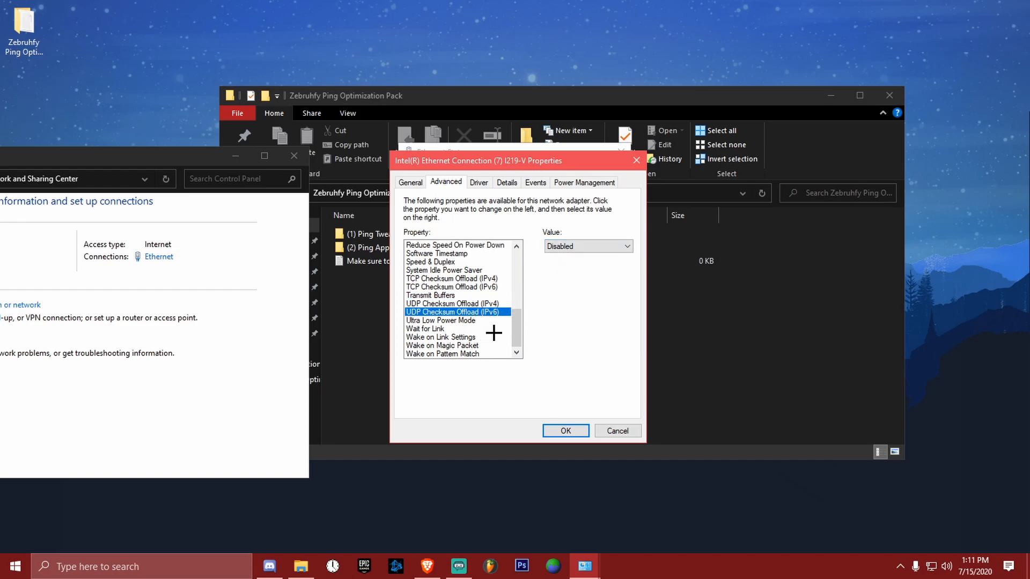
Check the Ultra Low Power Mode, Wait for Link, Wake on Link Settings, Wake on Magic Packet and Wake on Pattern Match settings
click(489, 320)
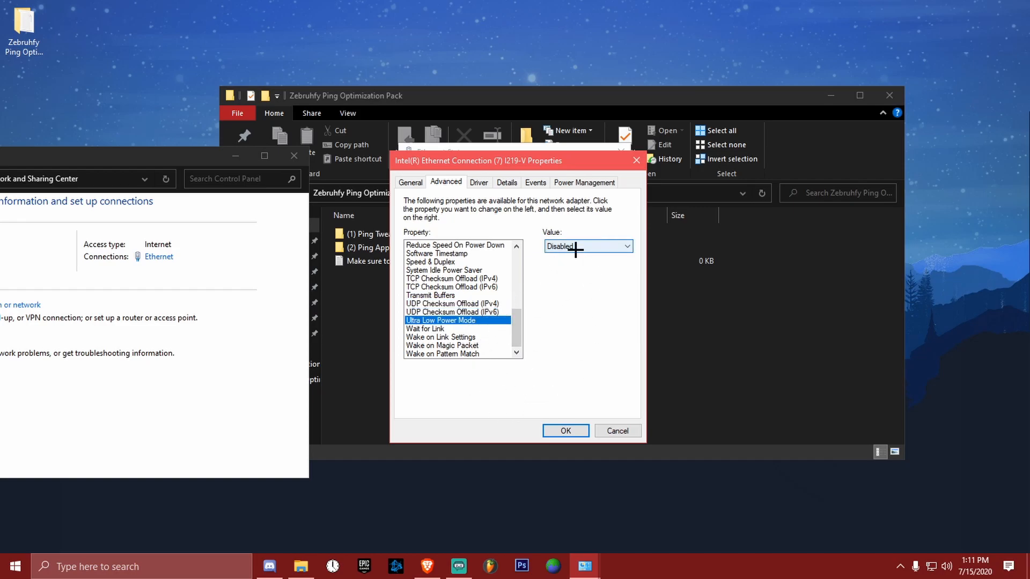
click(452, 329)
click(447, 338)
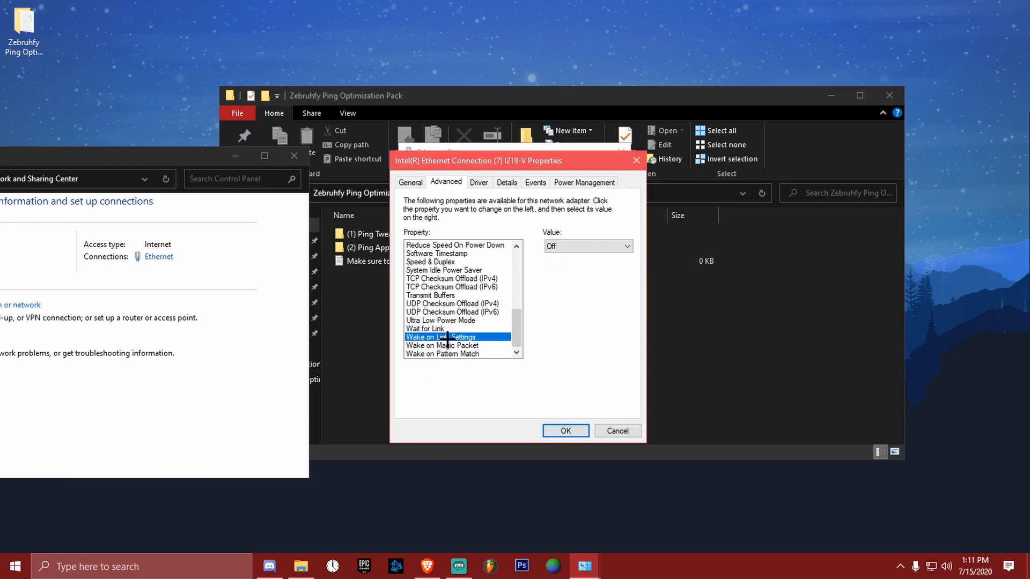
click(448, 353)
click(454, 345)
click(455, 338)
click(454, 346)
click(464, 354)
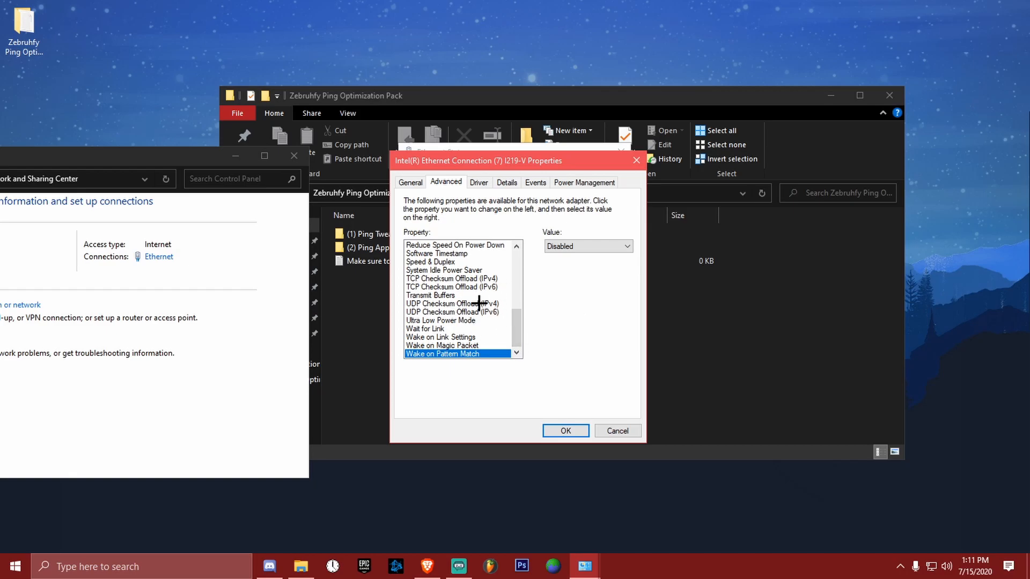
Save the Ethernet adapter's advanced properties and close the Ethernet Status and Network and Sharing Center windows
drag(518, 336, 527, 261)
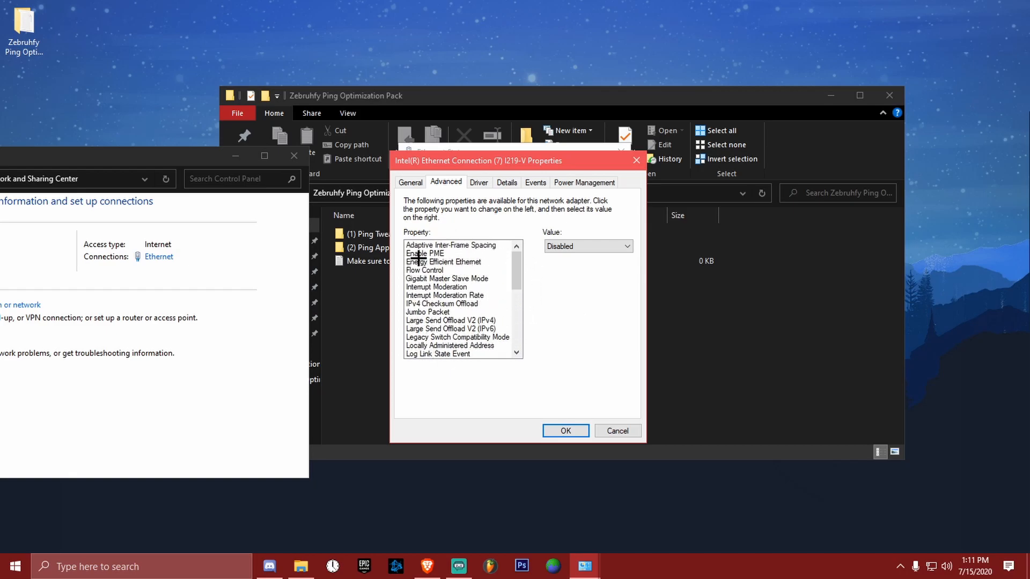
drag(518, 276, 521, 381)
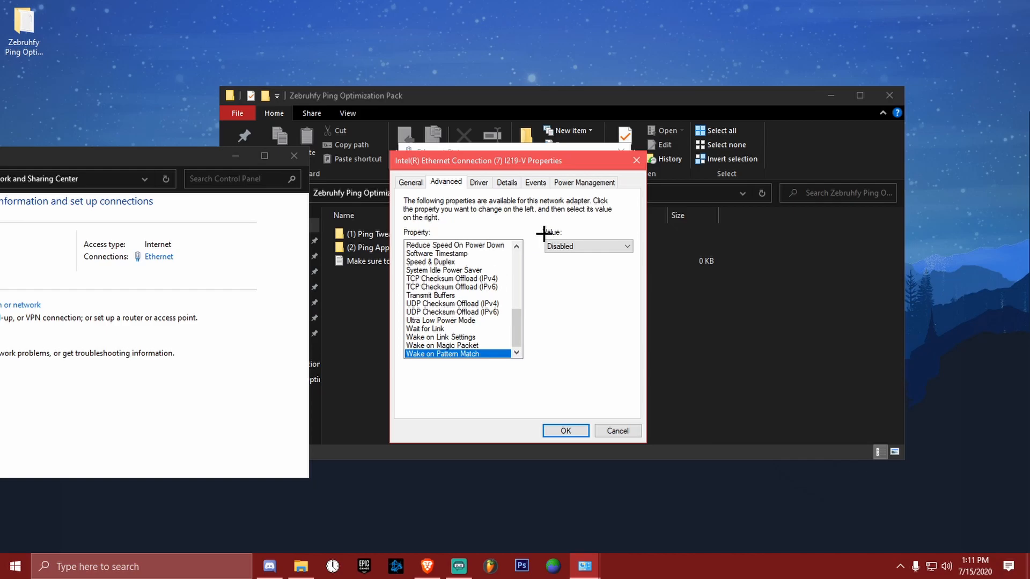
drag(517, 325, 516, 259)
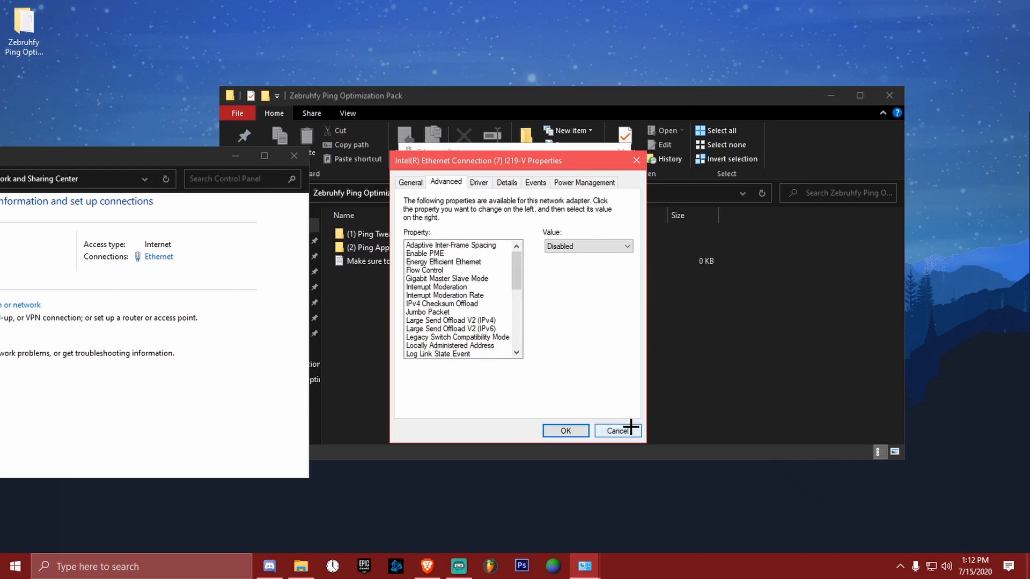
click(566, 432)
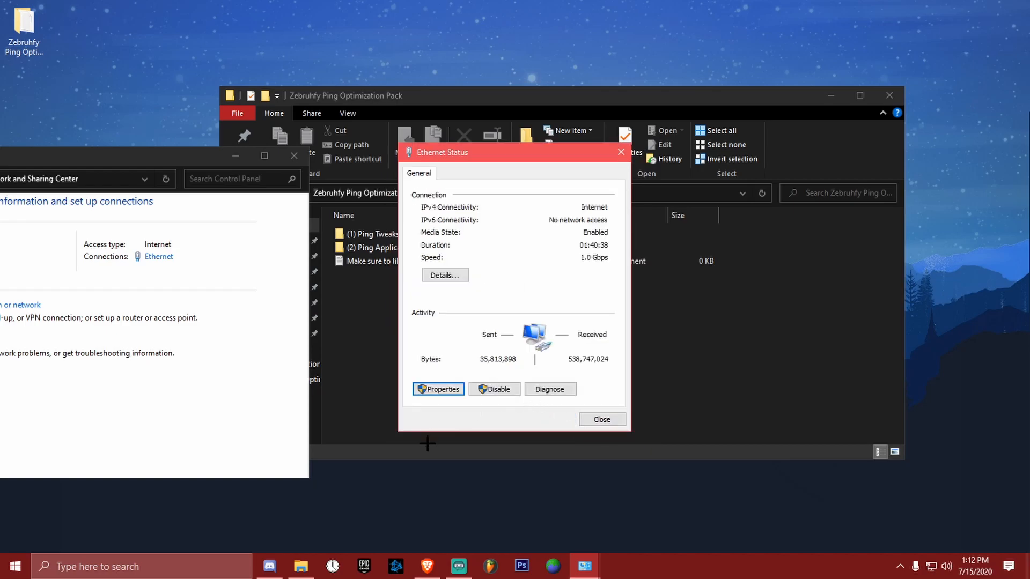
click(602, 419)
click(294, 156)
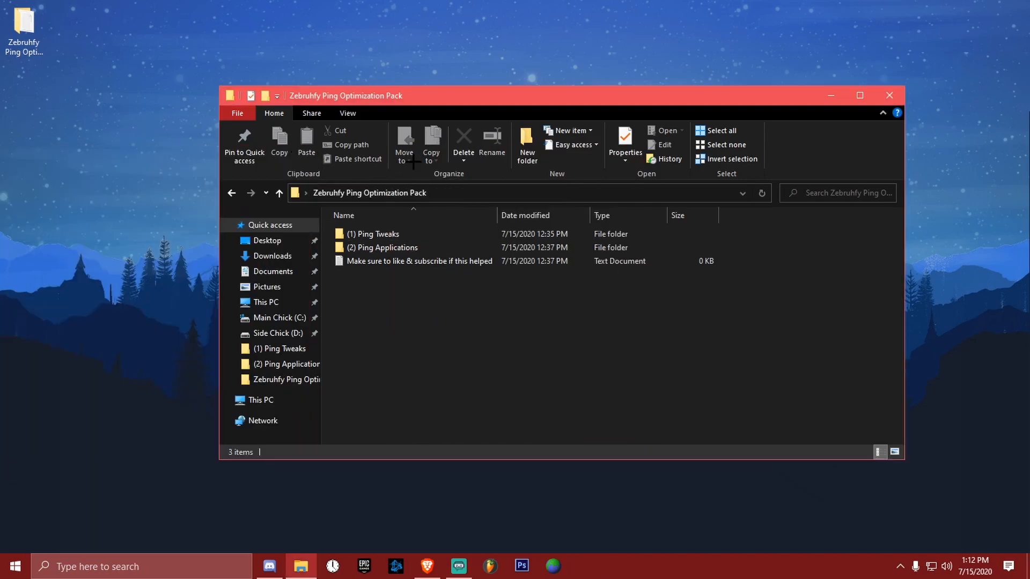
Scan the system with adwcleaner_8.0.6 from the (2) Ping Applications folder, skip the basic repair, and close it
double_click(413, 248)
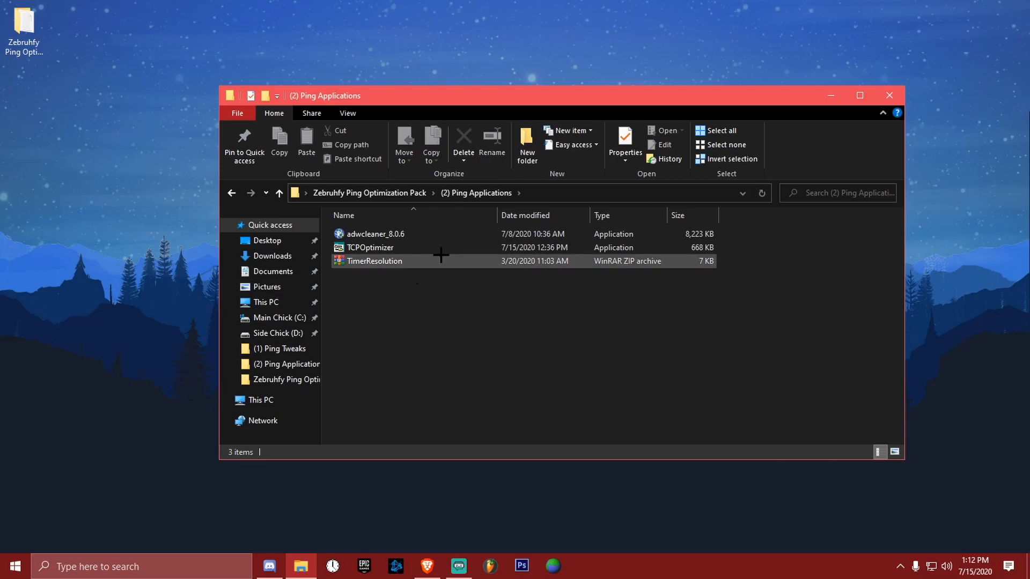
double_click(413, 234)
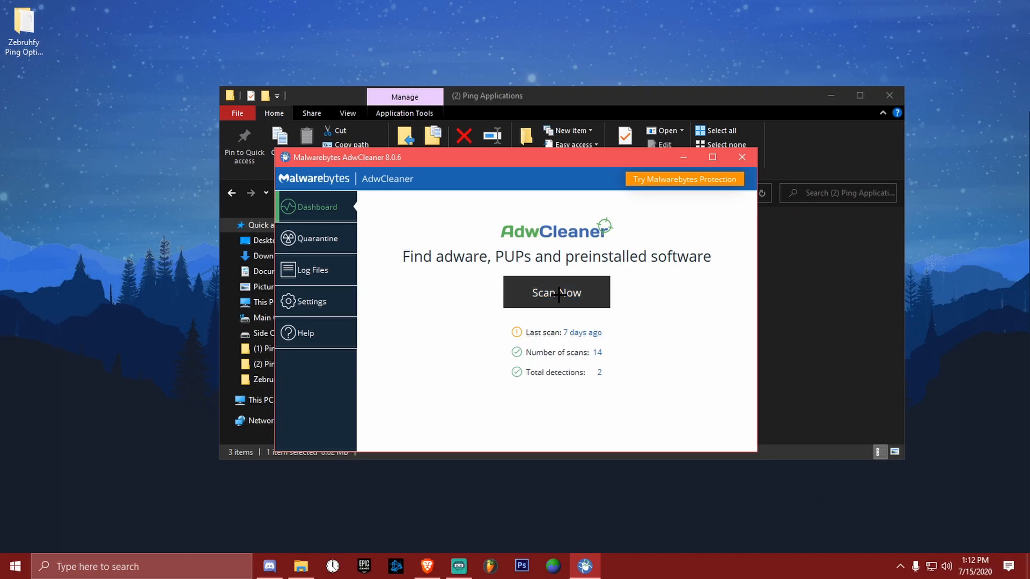
click(562, 301)
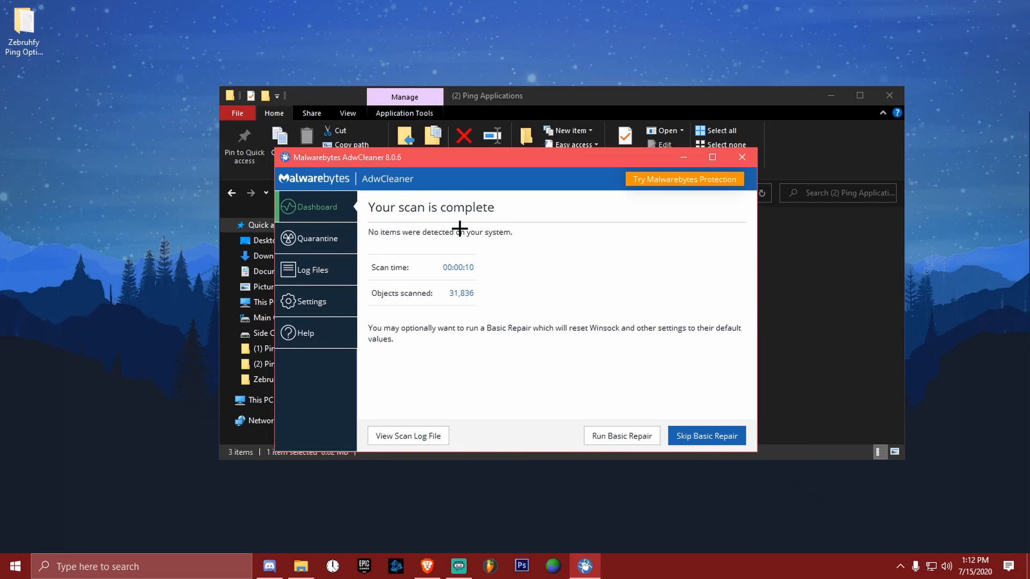
click(702, 438)
click(742, 157)
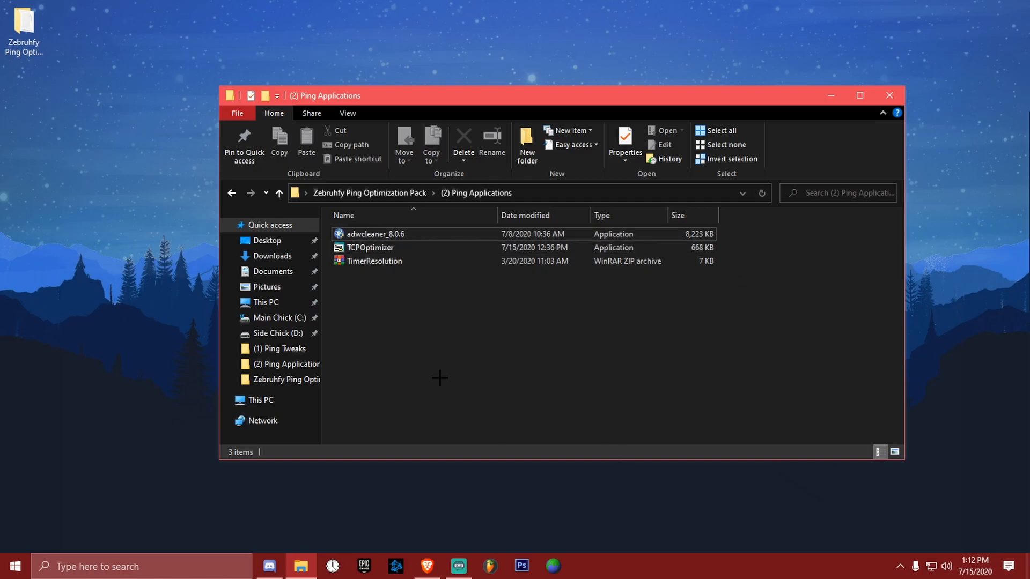
Run TCPOptimizer from the (2) Ping Applications folder as administrator
right_click(403, 249)
click(381, 292)
click(376, 248)
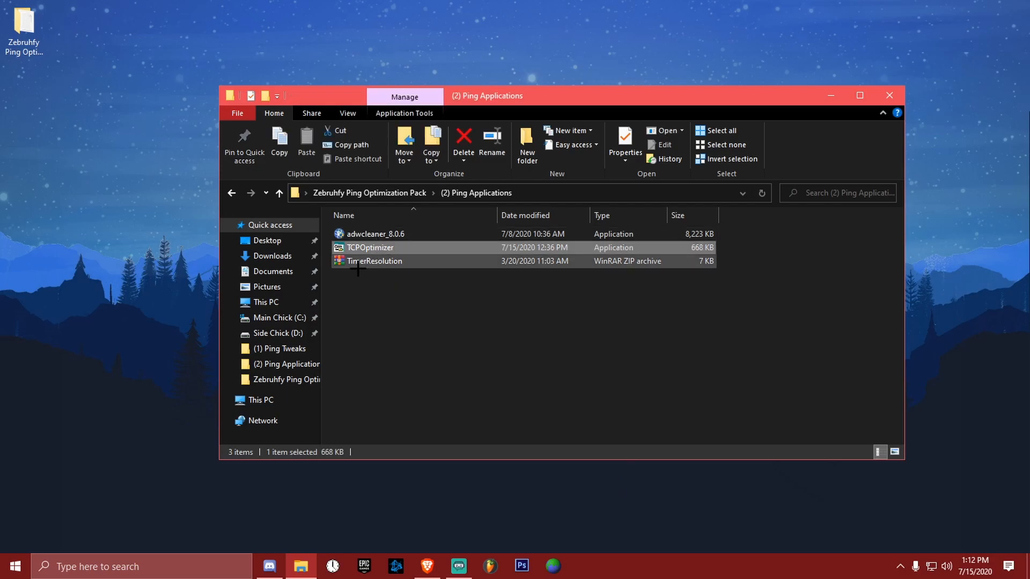
mouse_move(360, 248)
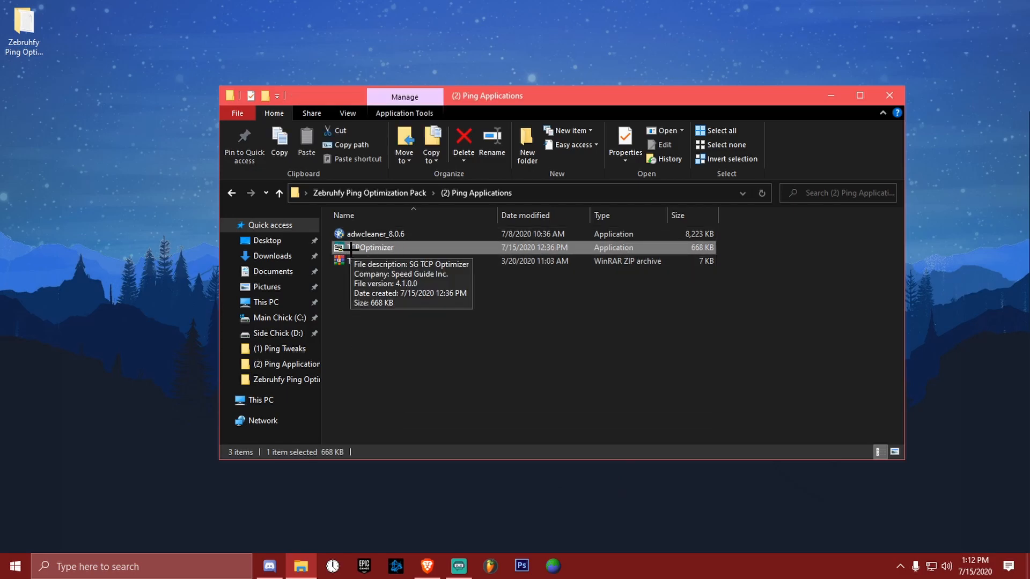
right_click(390, 244)
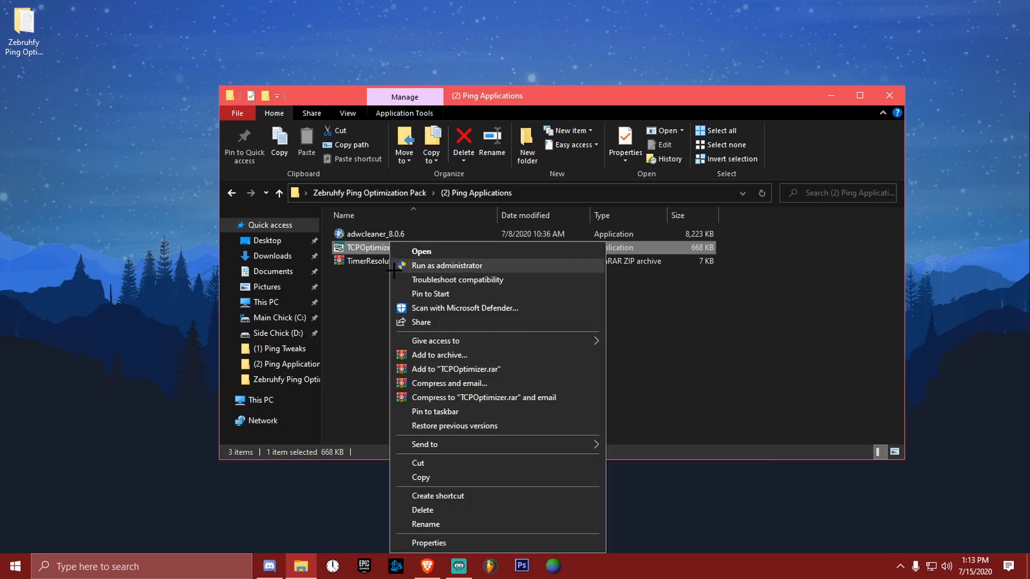
click(375, 250)
click(435, 250)
right_click(405, 245)
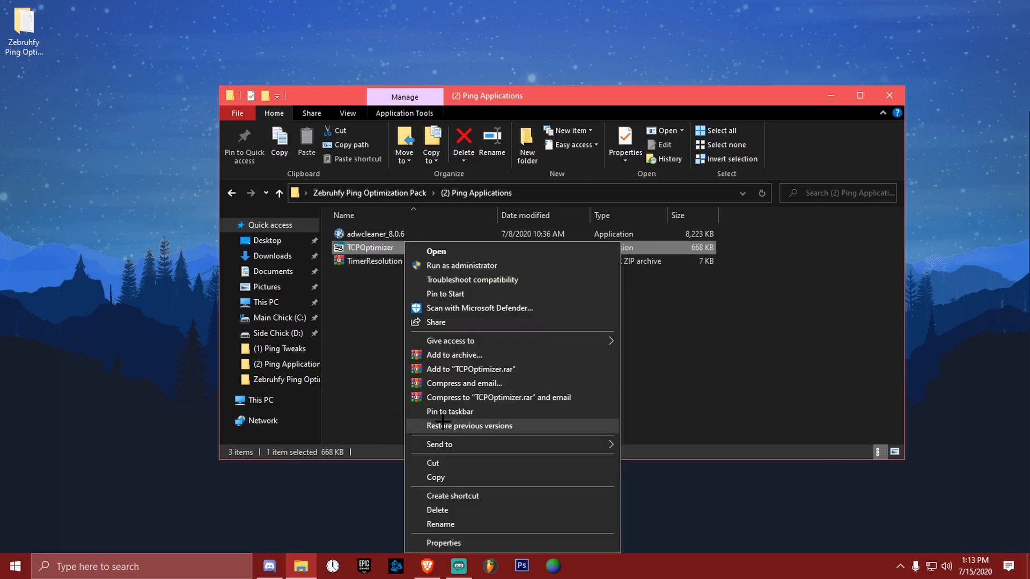
click(446, 266)
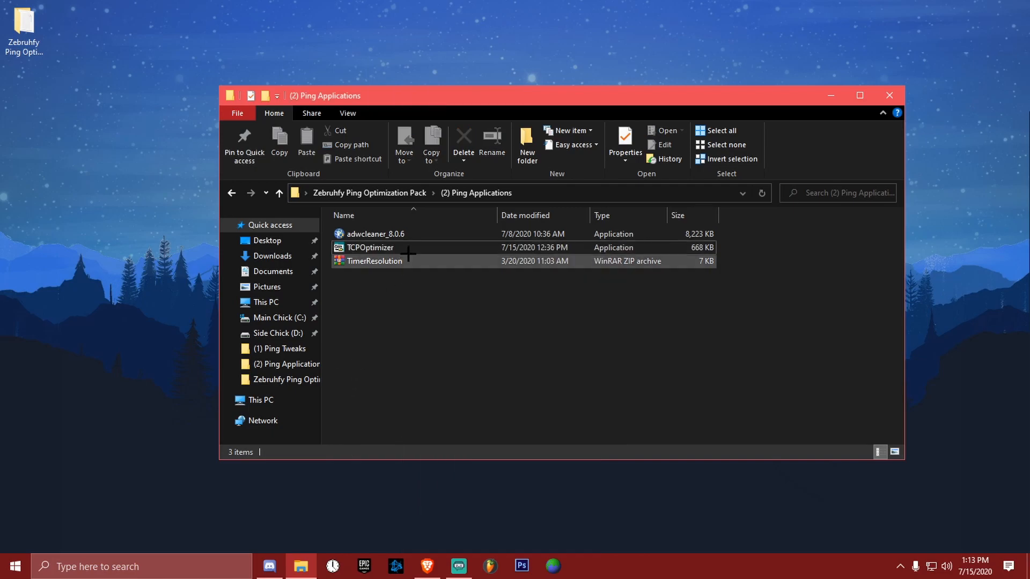
right_click(556, 244)
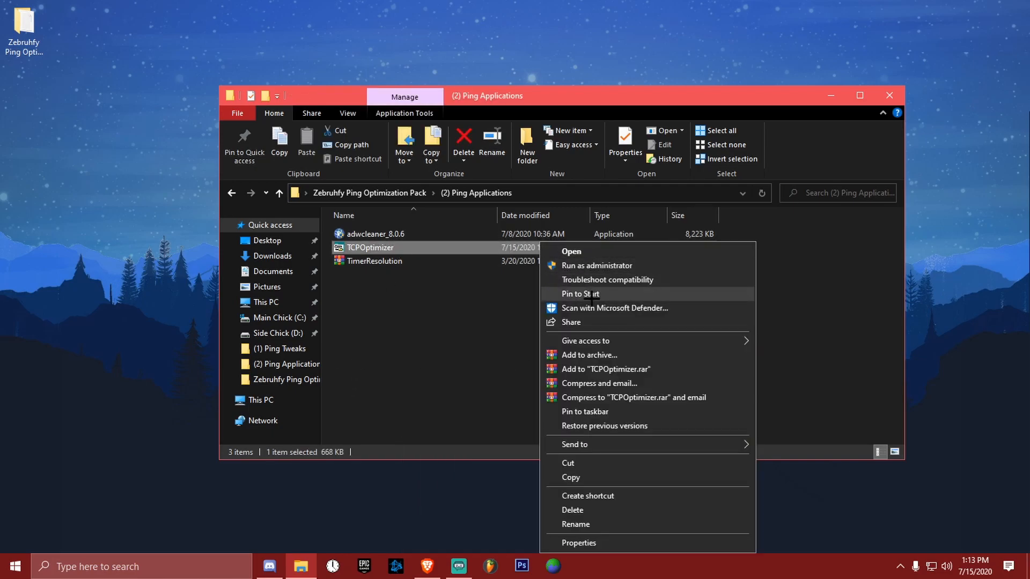
click(418, 341)
click(409, 247)
right_click(409, 247)
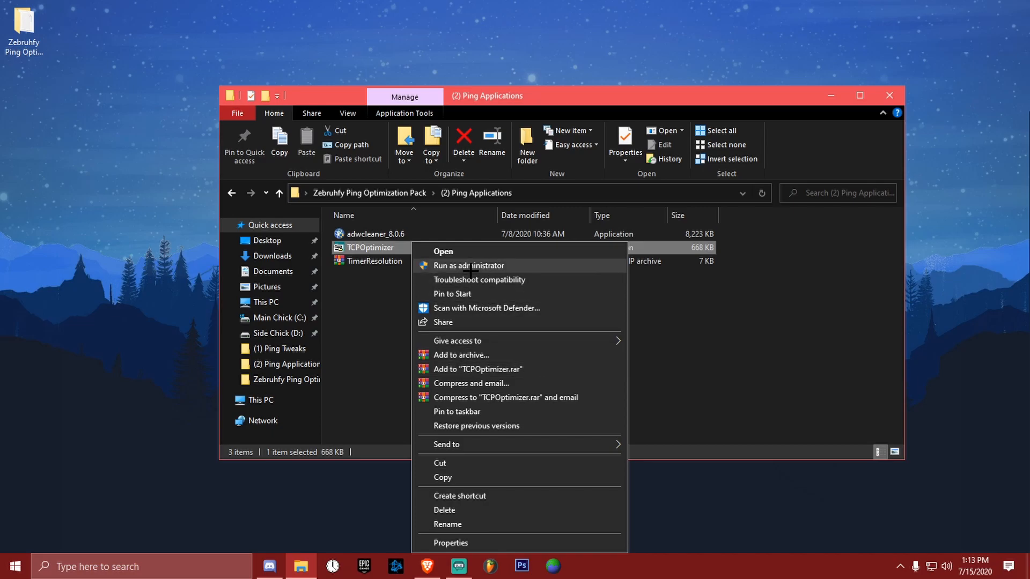
click(469, 266)
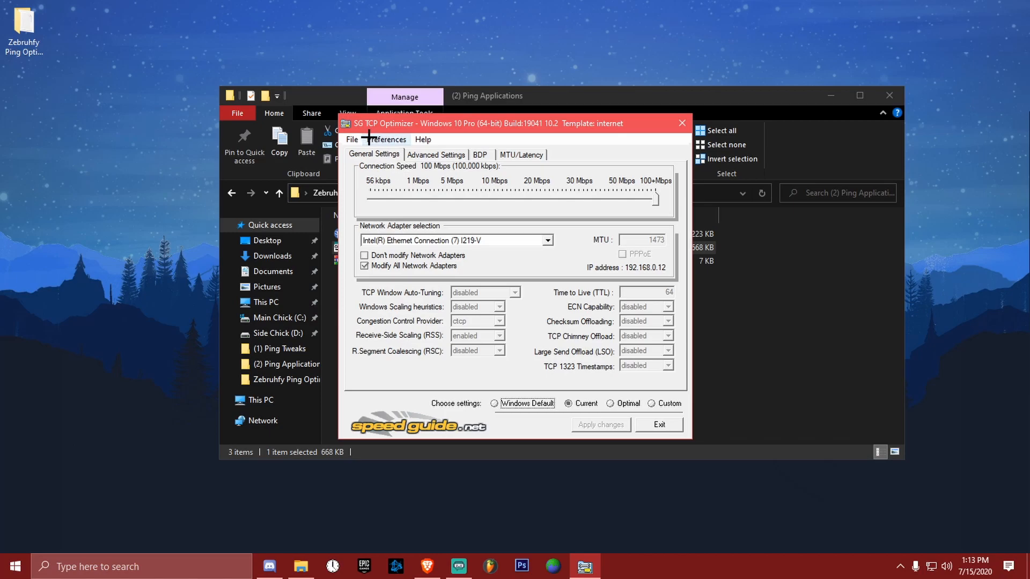
Select Intel(R) Ethernet Connection (7) I219-V as the network adapter, with Modify All Network Adapters enabled
click(394, 239)
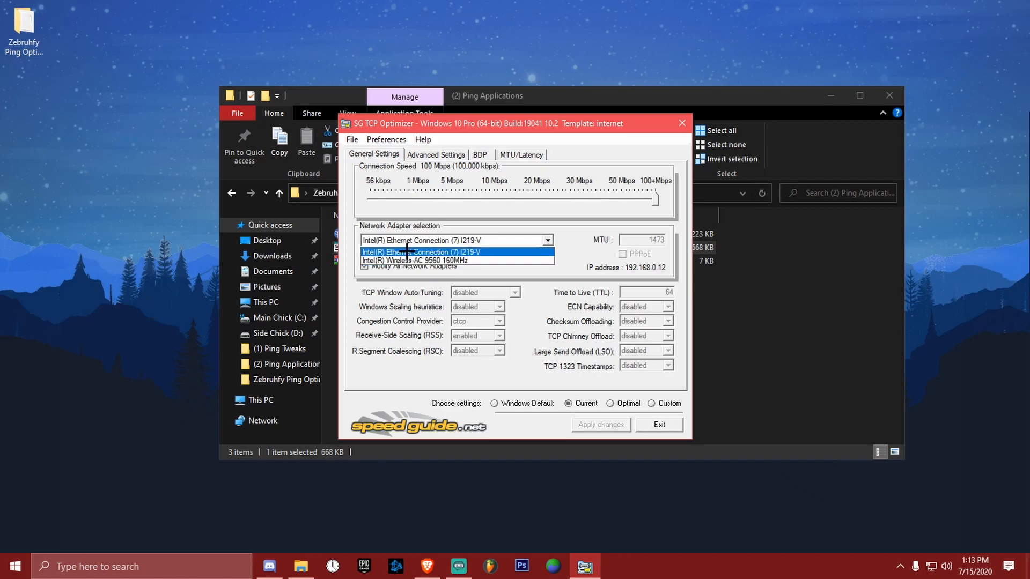
click(404, 251)
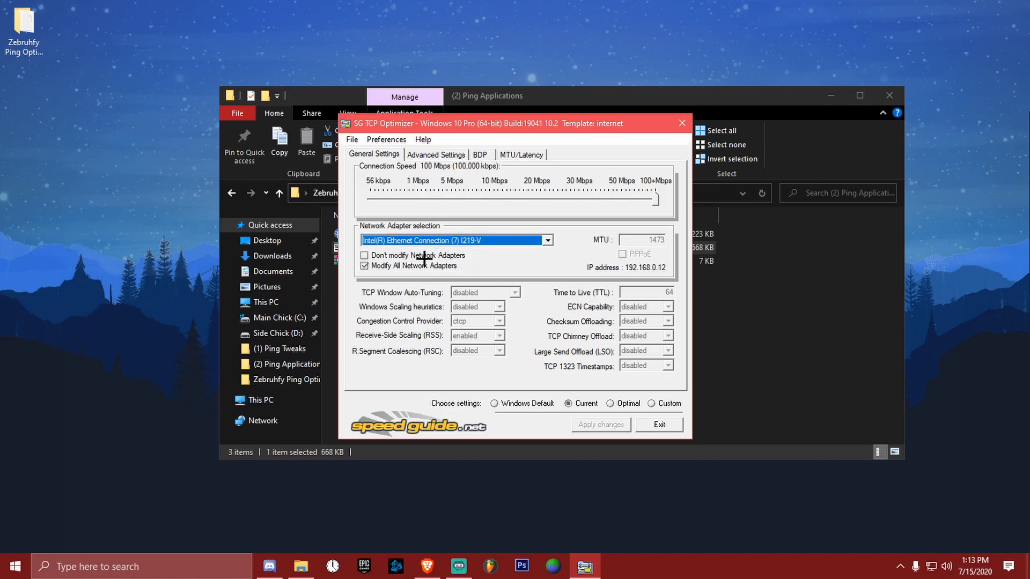
click(364, 266)
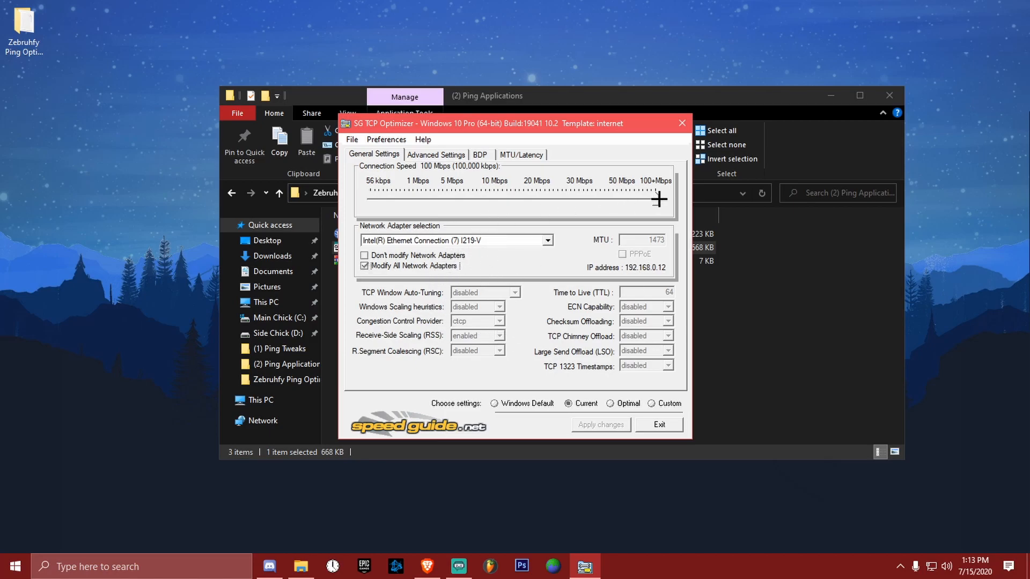
Set the connection speed to 100+ Mbps and switch the settings mode to Custom
drag(654, 199, 704, 198)
drag(657, 201, 697, 200)
click(652, 403)
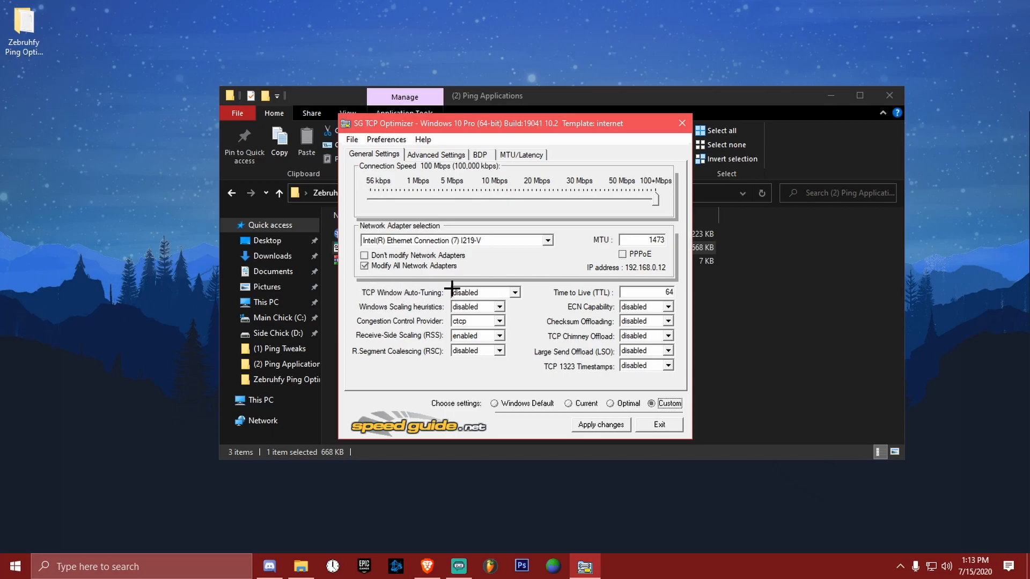
Set TCP Window Auto-Tuning, Windows Scaling heuristics and R.Segment Coalescing to disabled, Congestion Control Provider to ctcp, and Receive-Side Scaling to enabled
click(503, 293)
click(504, 293)
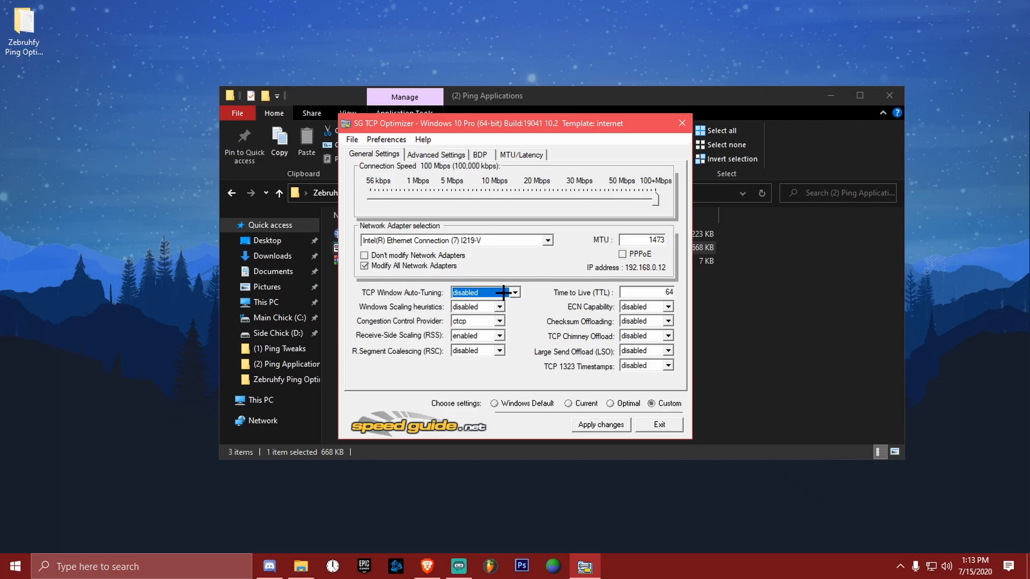
click(476, 308)
click(477, 322)
click(477, 320)
click(477, 334)
click(486, 336)
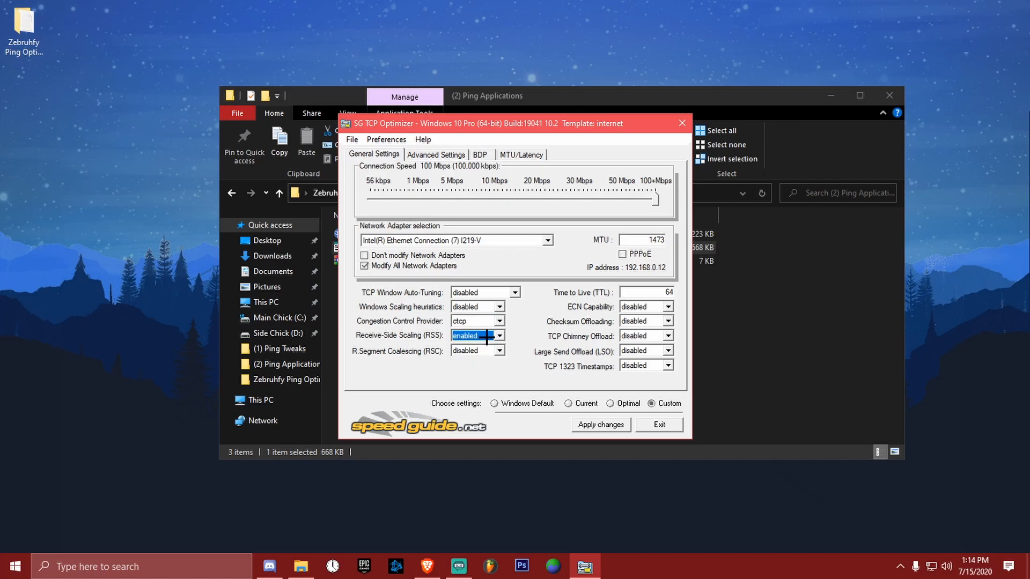
click(490, 349)
click(490, 351)
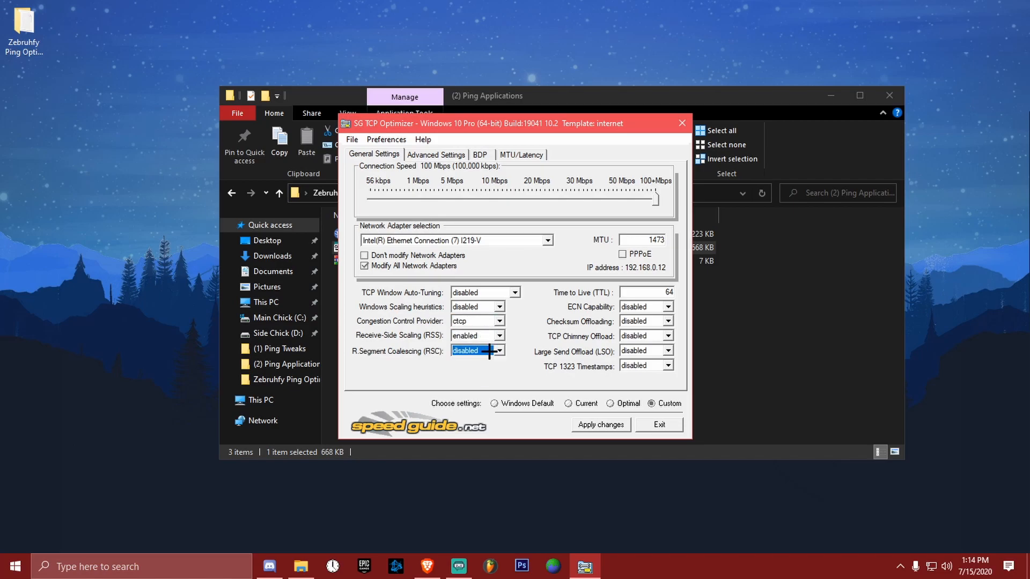
Set Time to Live to 64 and ECN Capability, Checksum Offloading, TCP Chimney Offload, Large Send Offload and TCP 1323 Timestamps to disabled
click(658, 293)
click(656, 307)
click(659, 320)
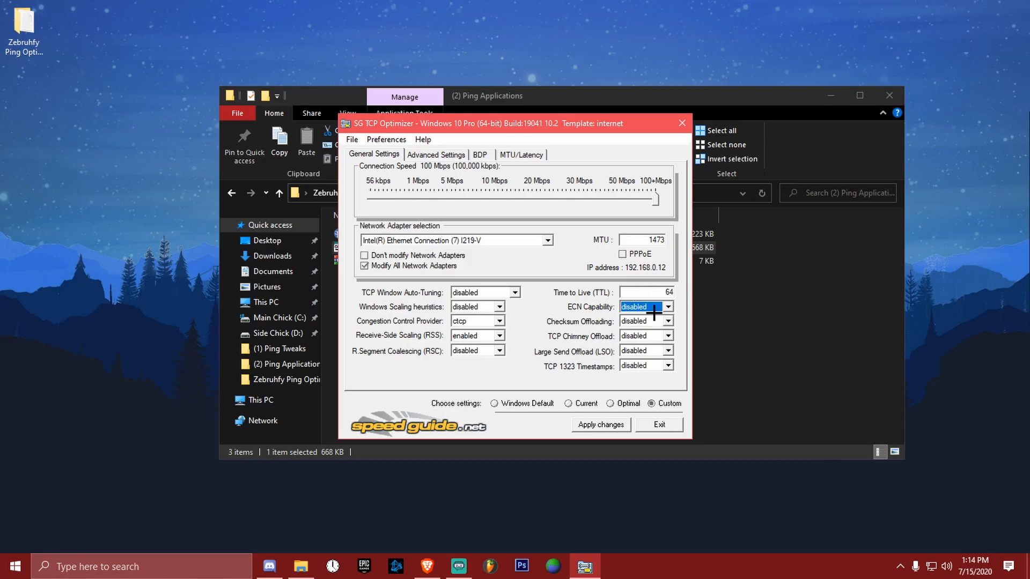
click(665, 322)
click(668, 336)
click(668, 336)
click(668, 351)
click(668, 353)
click(668, 366)
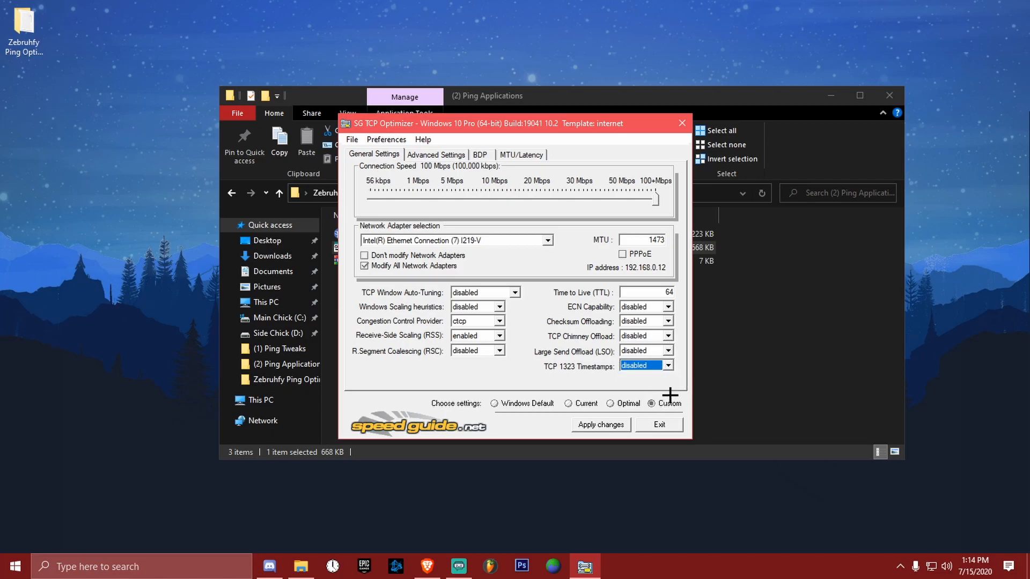
In the advanced settings, set QoS NonBestEffortLimit to 0 and QoS: Do not use NLA to optimal: 1
click(431, 157)
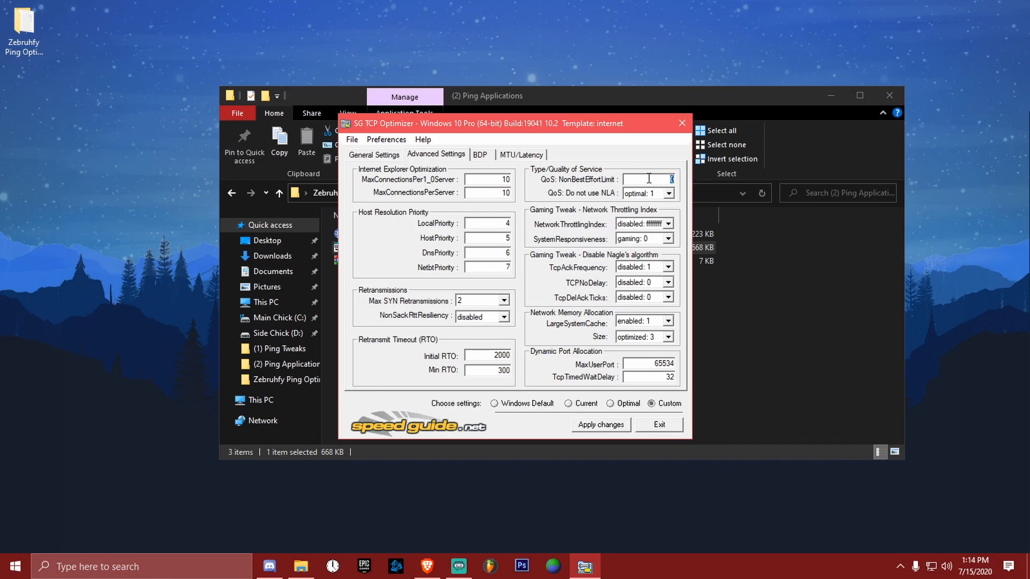
click(669, 193)
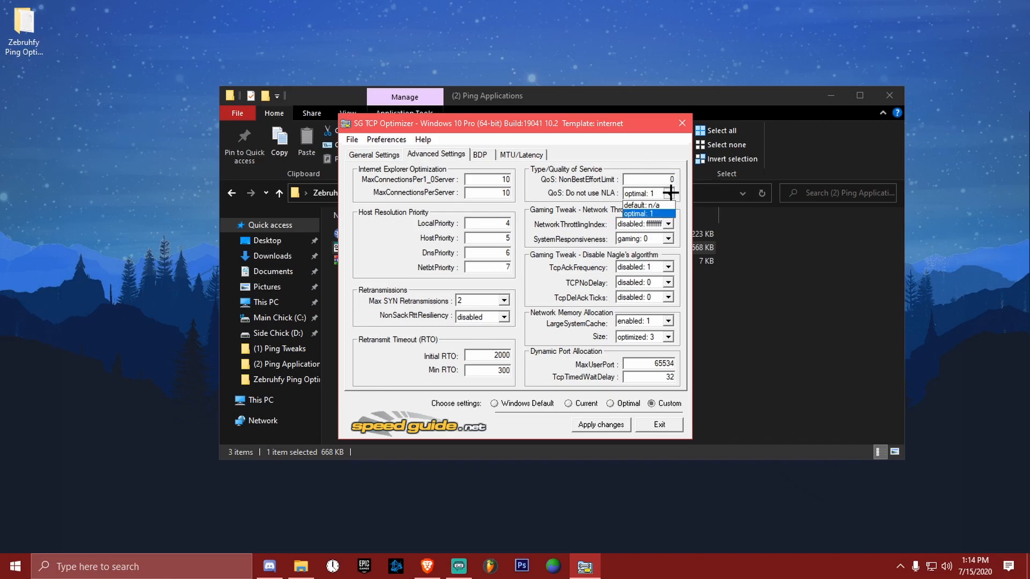
click(672, 193)
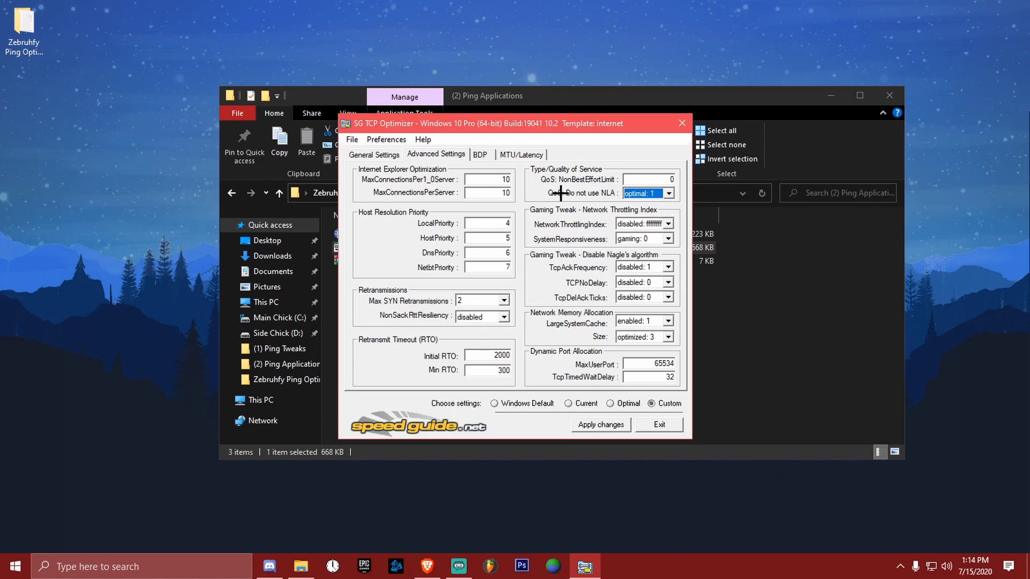
click(632, 194)
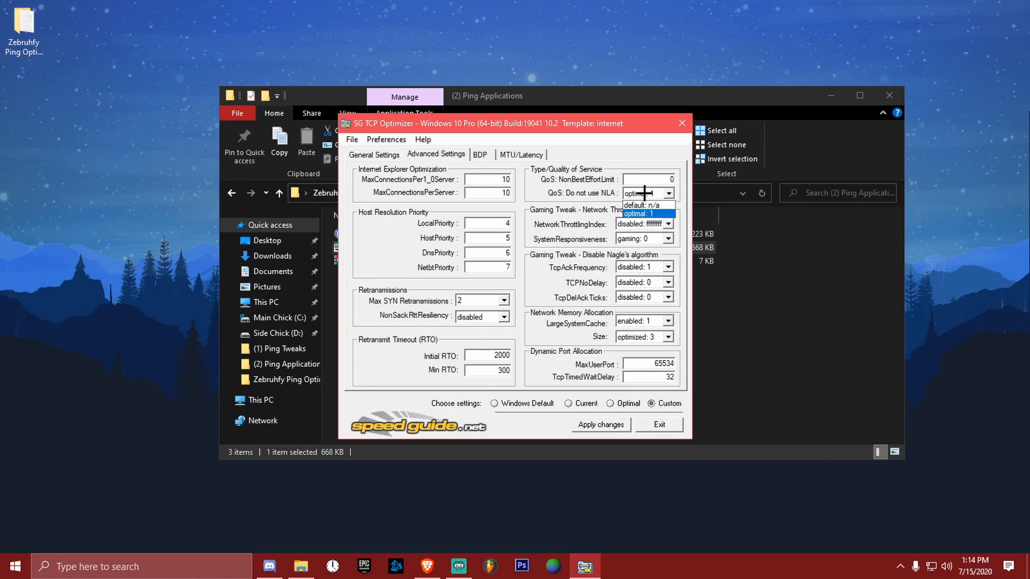
click(644, 194)
Set NetworkThrottlingIndex to disabled: ffffffff and SystemResponsiveness to gaming: 0
double_click(492, 222)
click(641, 224)
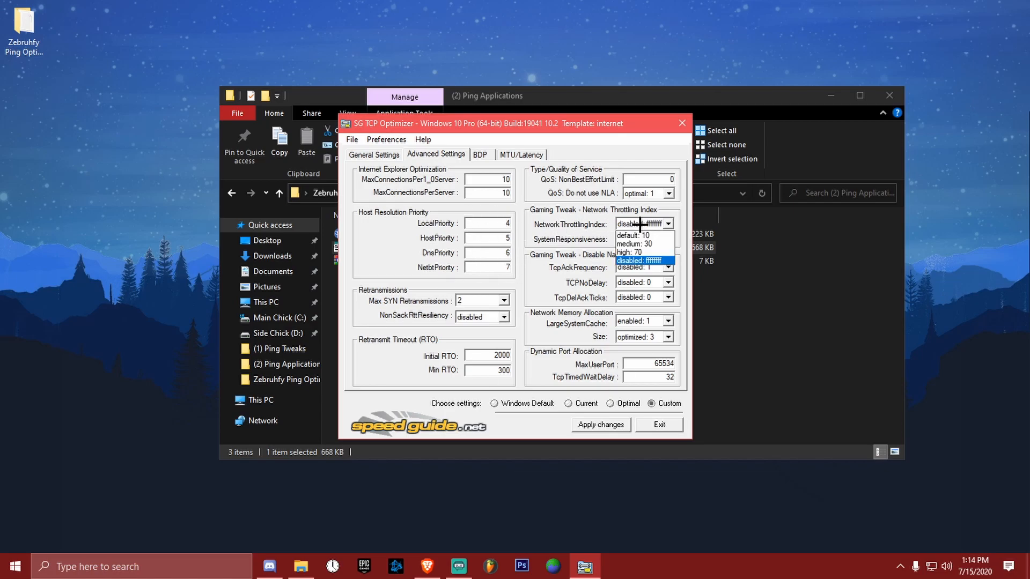
click(644, 260)
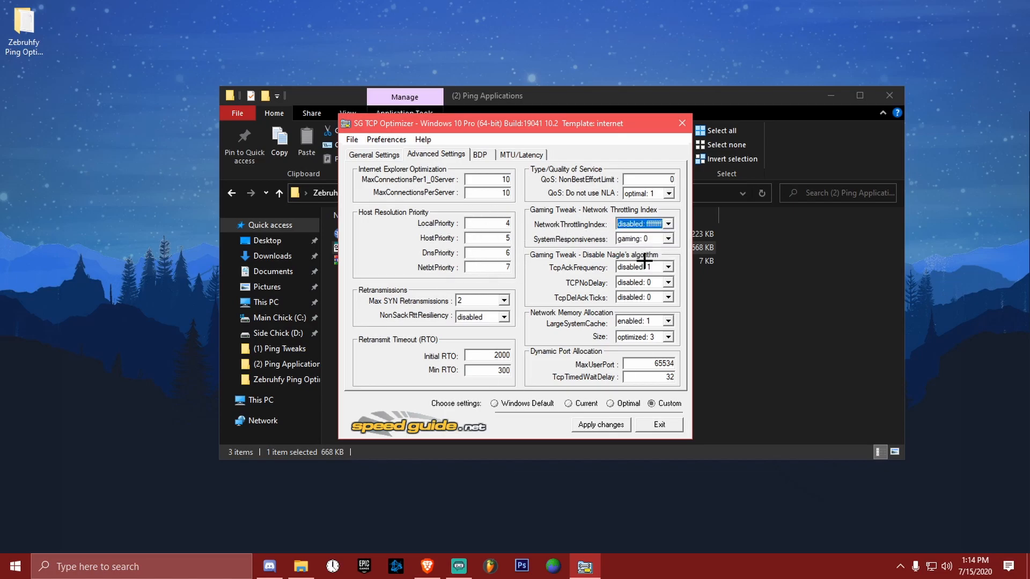
click(634, 238)
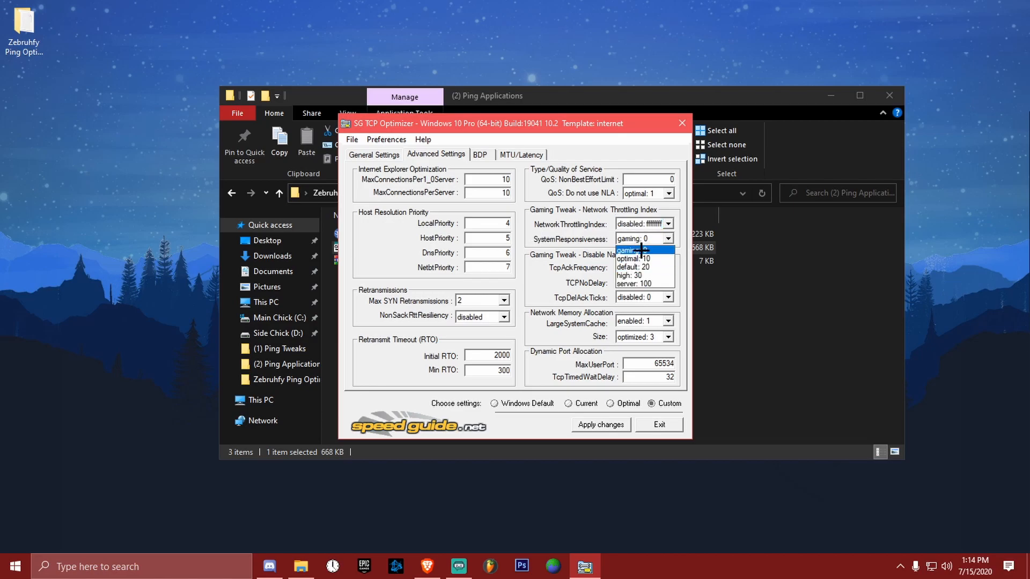
click(633, 251)
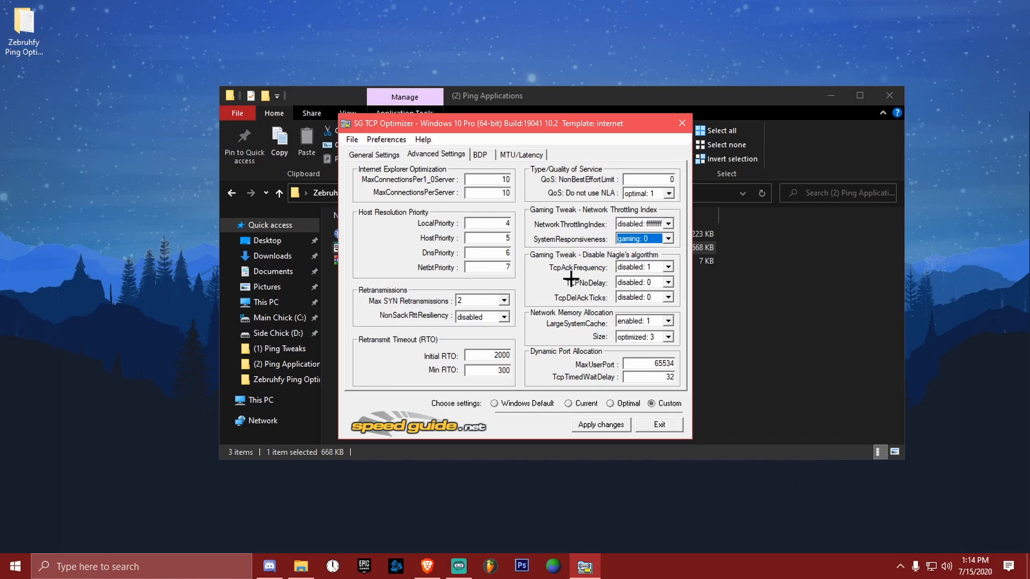
Disable Nagle's algorithm with TcpAckFrequency at disabled: 1, TCPNoDelay at disabled: 0 and TcpDelAckTicks at disabled: 0
click(639, 265)
click(641, 268)
click(644, 282)
click(645, 282)
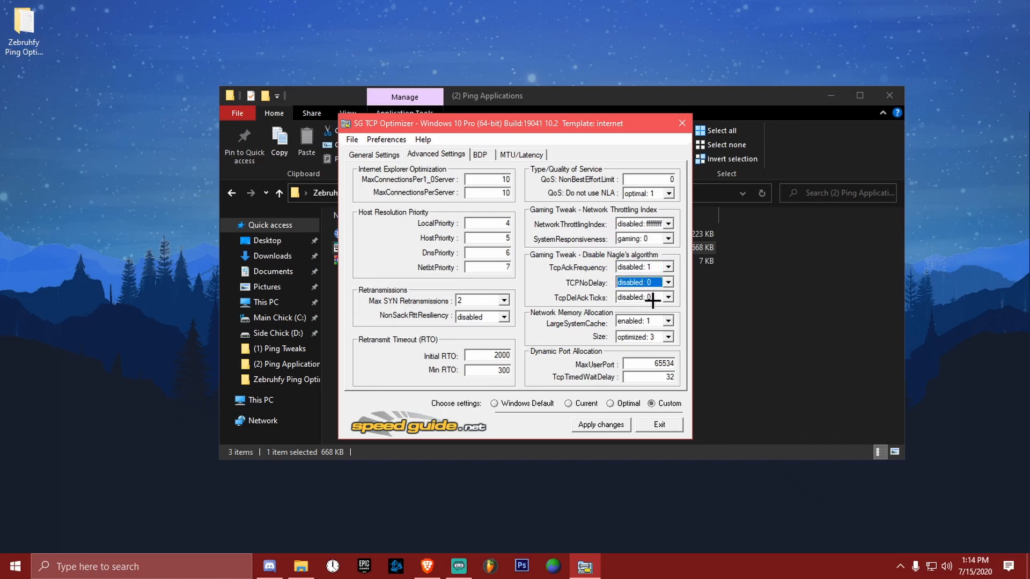
click(651, 298)
click(653, 299)
Set the network memory allocation's LargeSystemCache to enabled: 1 and Size to optimized: 3
click(648, 320)
click(647, 321)
click(647, 321)
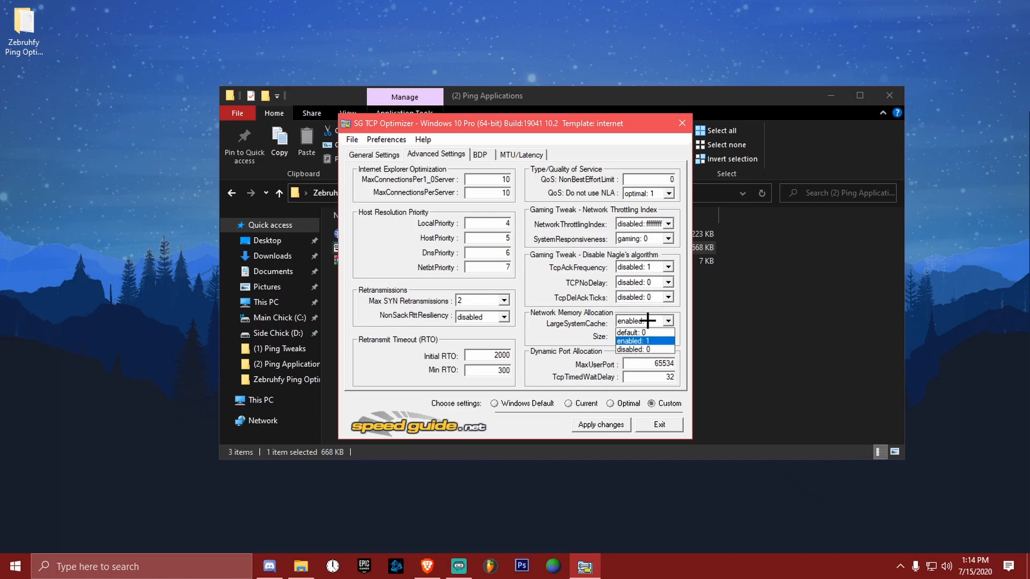
click(648, 322)
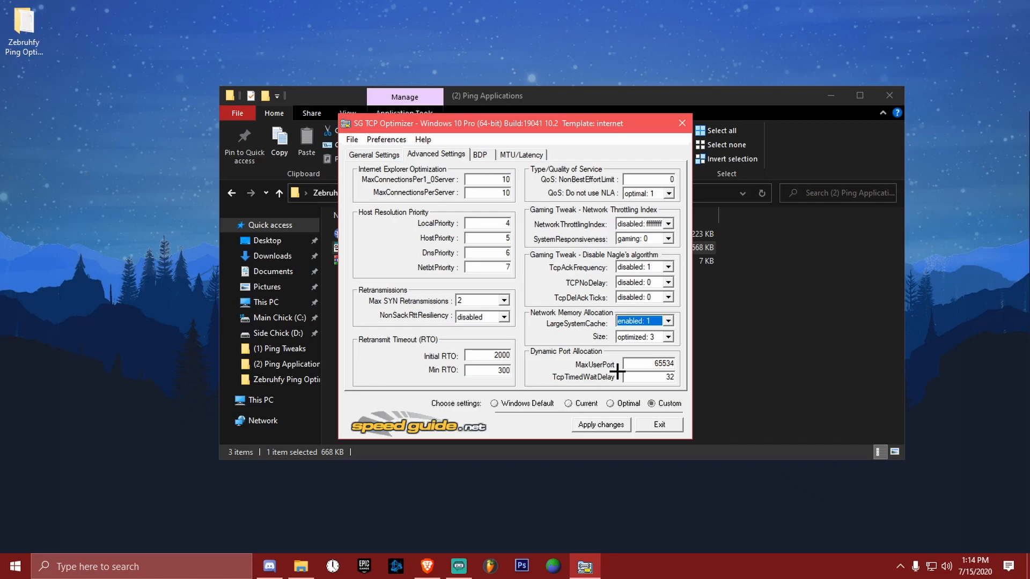
click(638, 337)
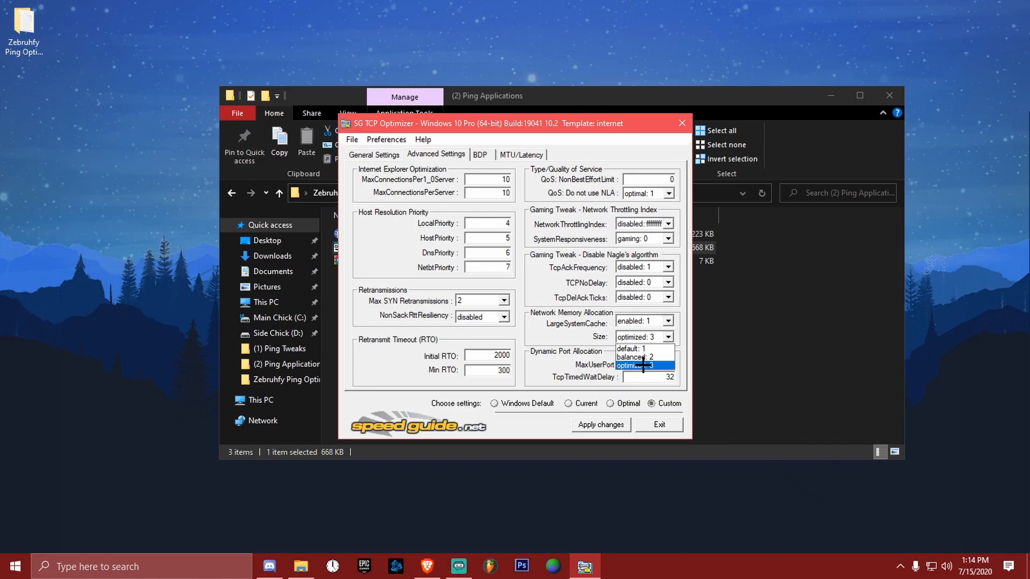
click(643, 362)
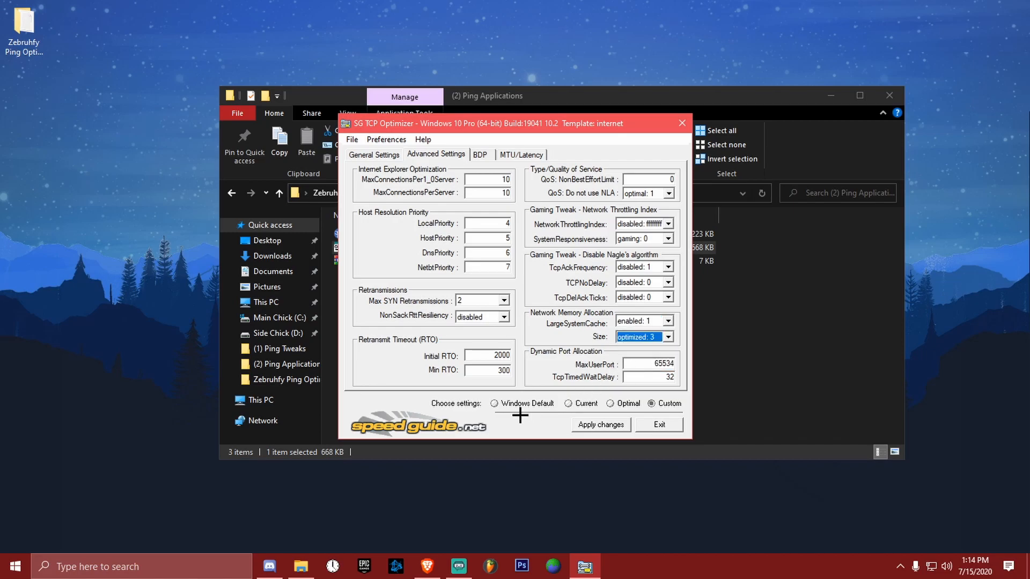
Set Max SYN Retransmissions to 2 and NonSackRttResiliency to disabled
click(488, 300)
click(418, 299)
click(472, 300)
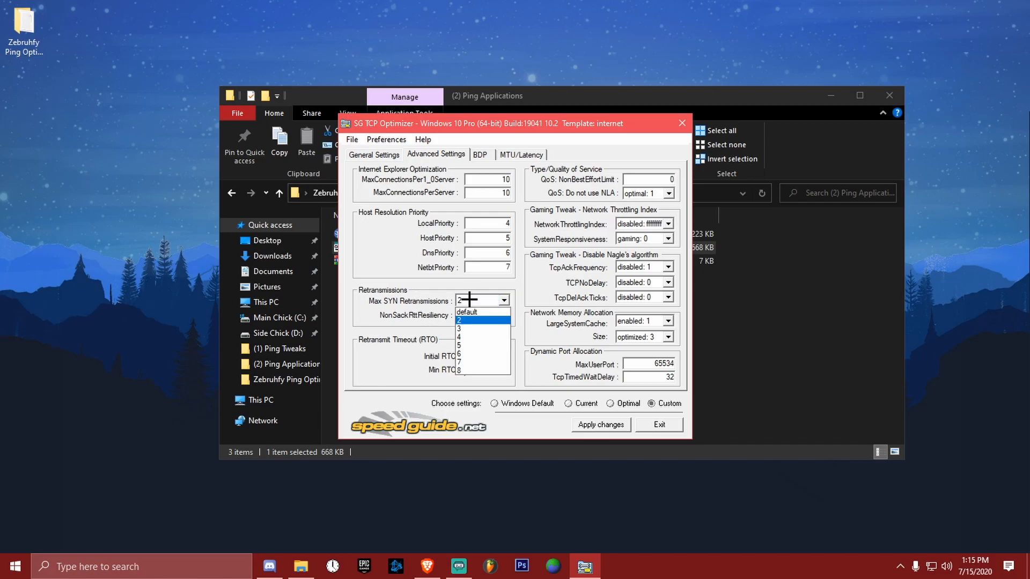
click(483, 319)
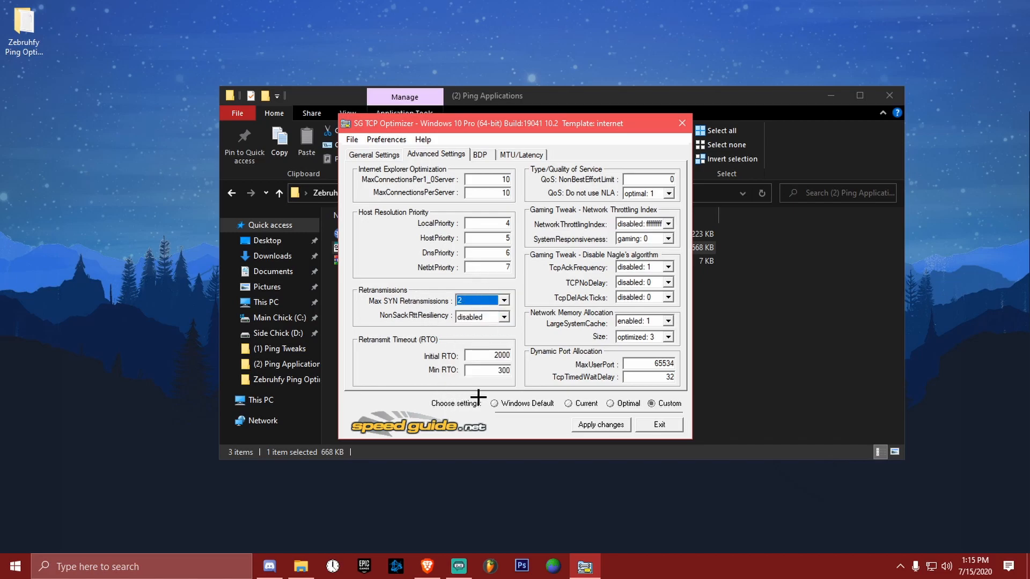
click(475, 317)
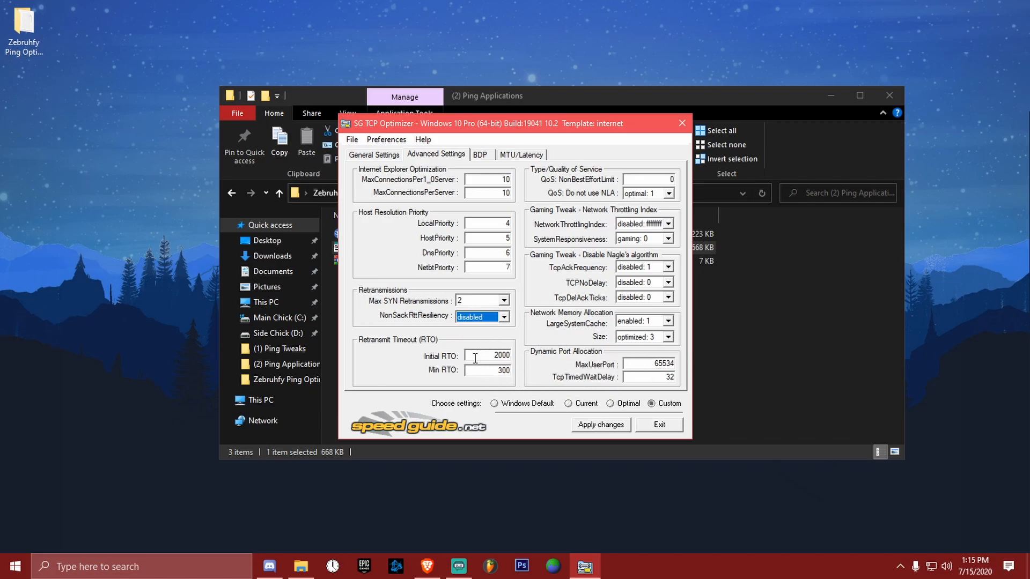
Look over the BDP, MTU/Latency and general settings, and exit TCP Optimizer without applying changes
click(480, 153)
click(520, 154)
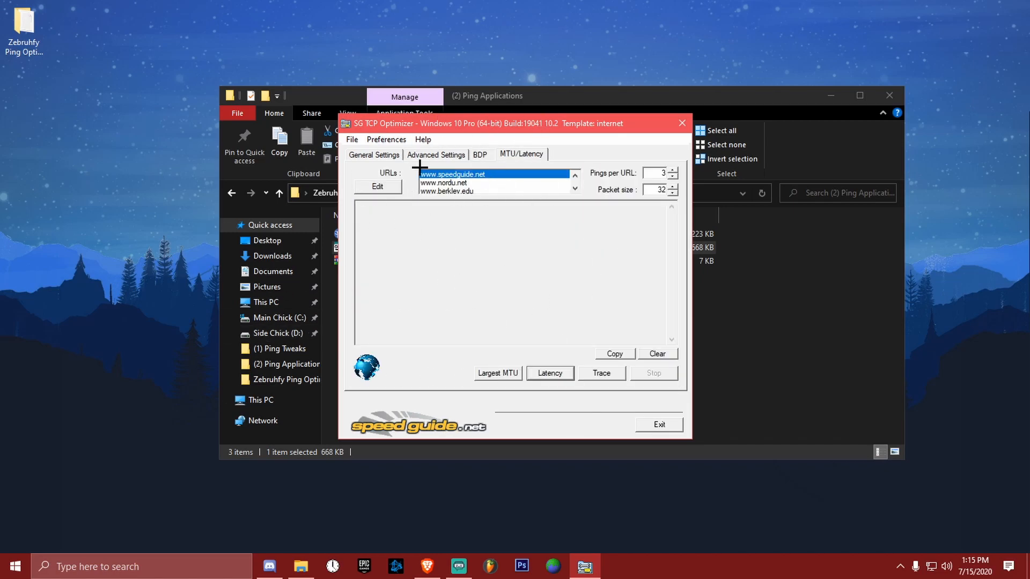
click(374, 154)
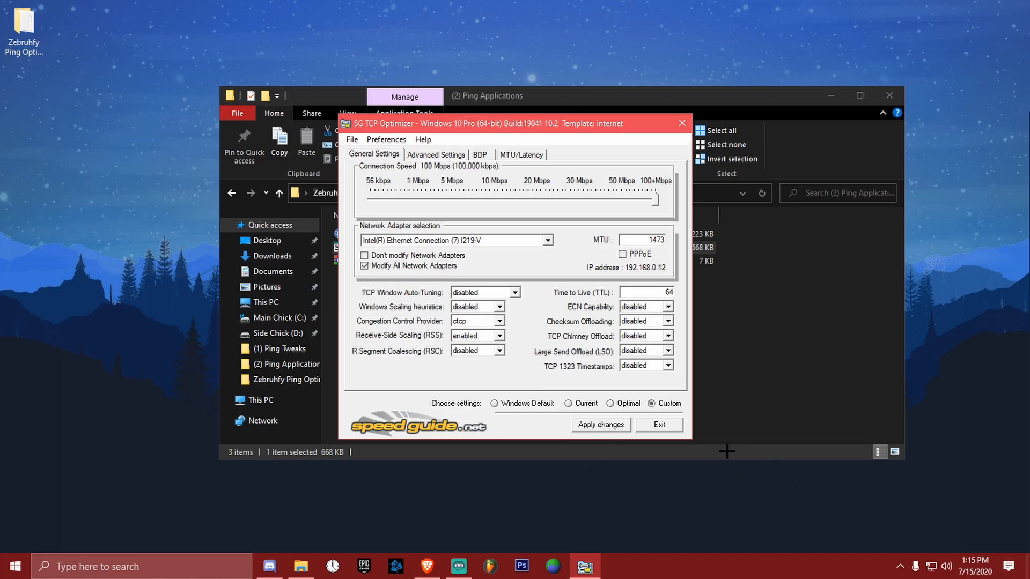
click(663, 426)
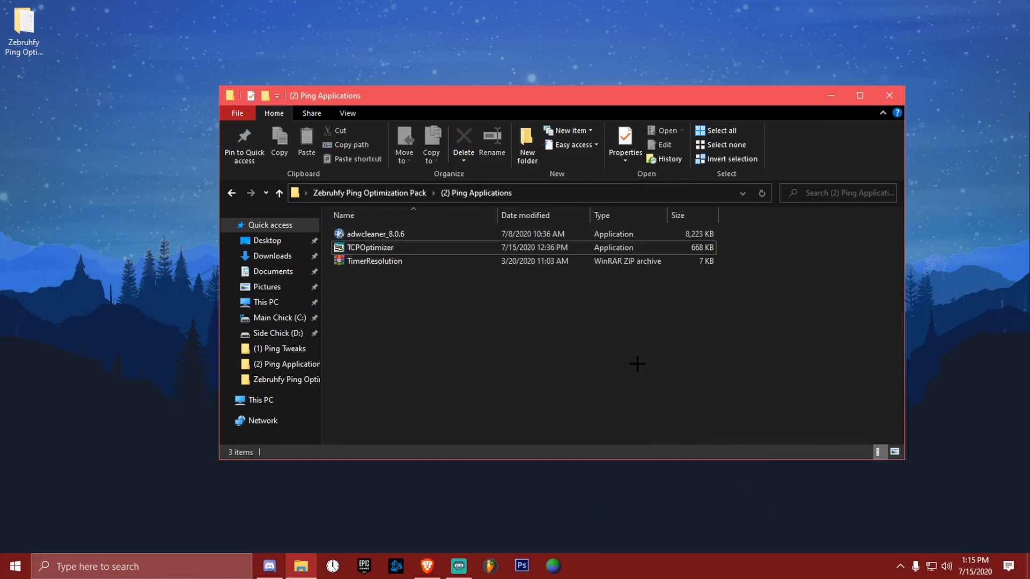
click(394, 263)
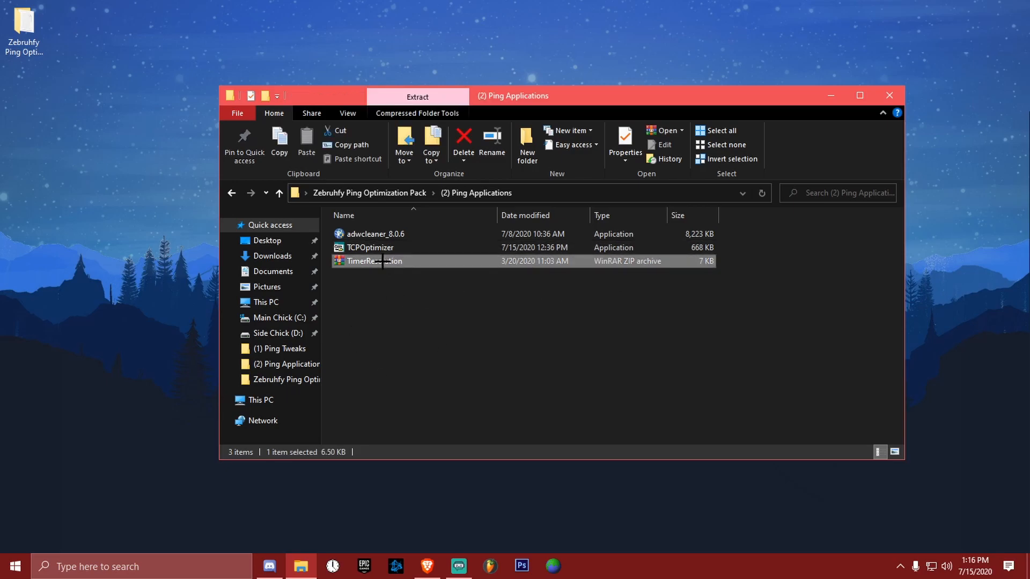
right_click(382, 262)
click(359, 298)
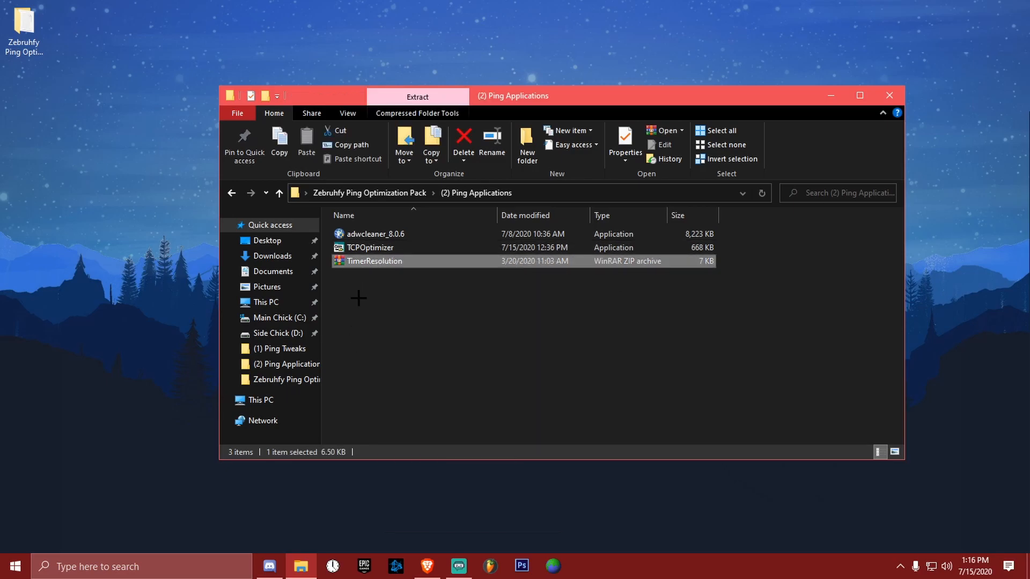
right_click(357, 263)
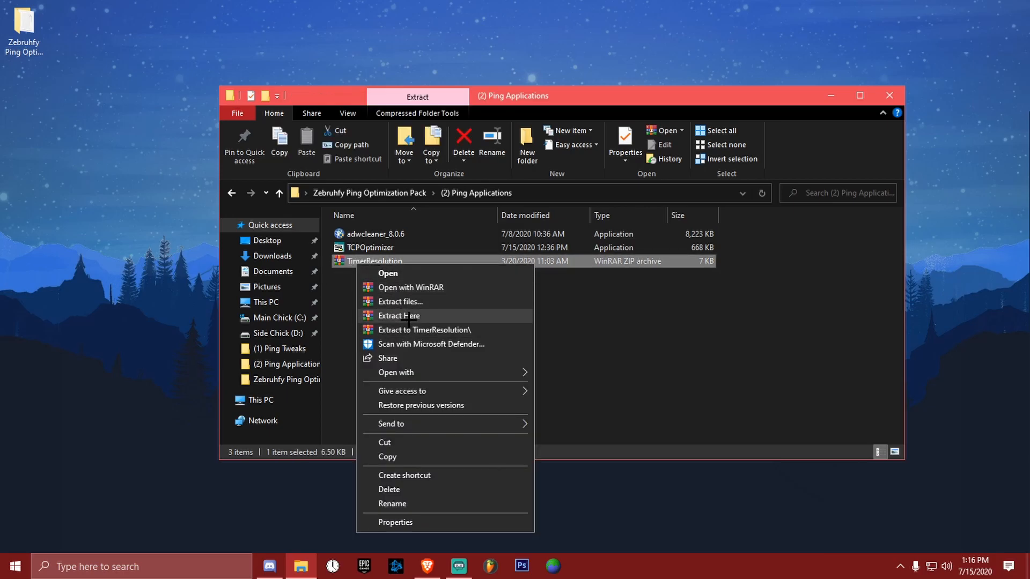
click(617, 327)
Open Set Timer Resolution, set the timer to its maximum resolution, and compare the current value with the maximum
click(333, 565)
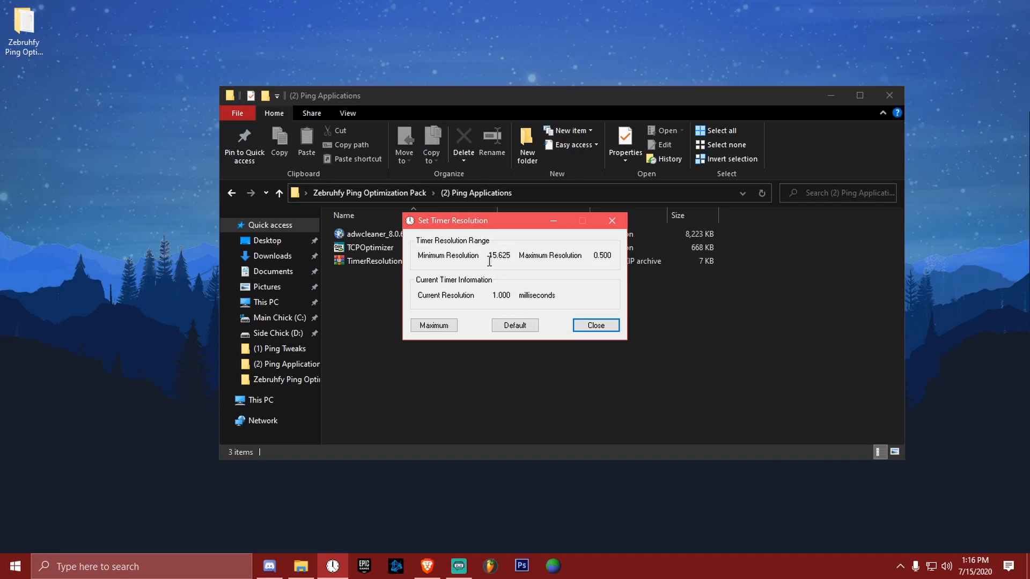
click(431, 325)
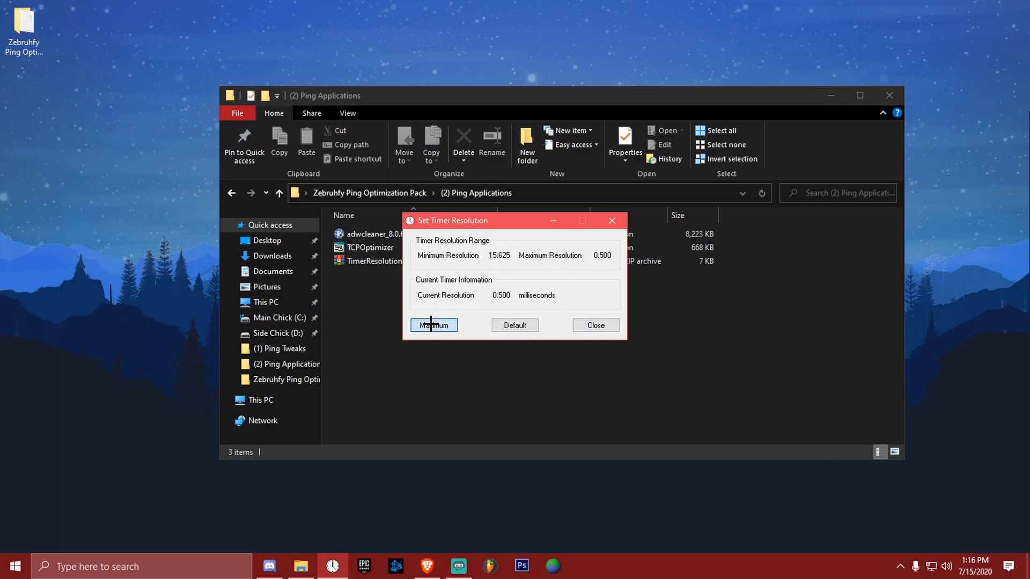
drag(488, 295, 518, 295)
click(501, 299)
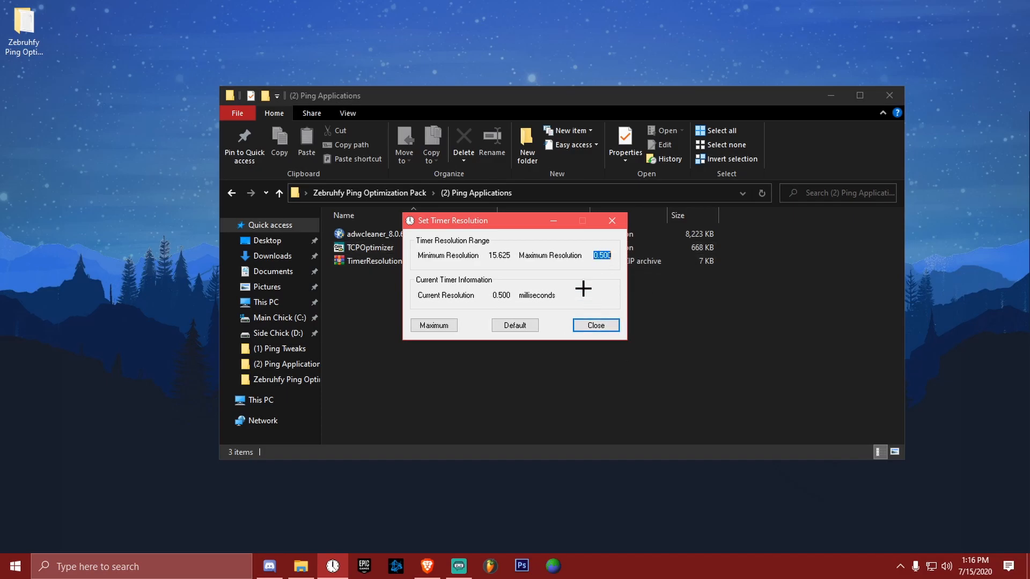
drag(597, 256, 758, 260)
Restore the default timer resolution and close Set Timer Resolution
click(512, 326)
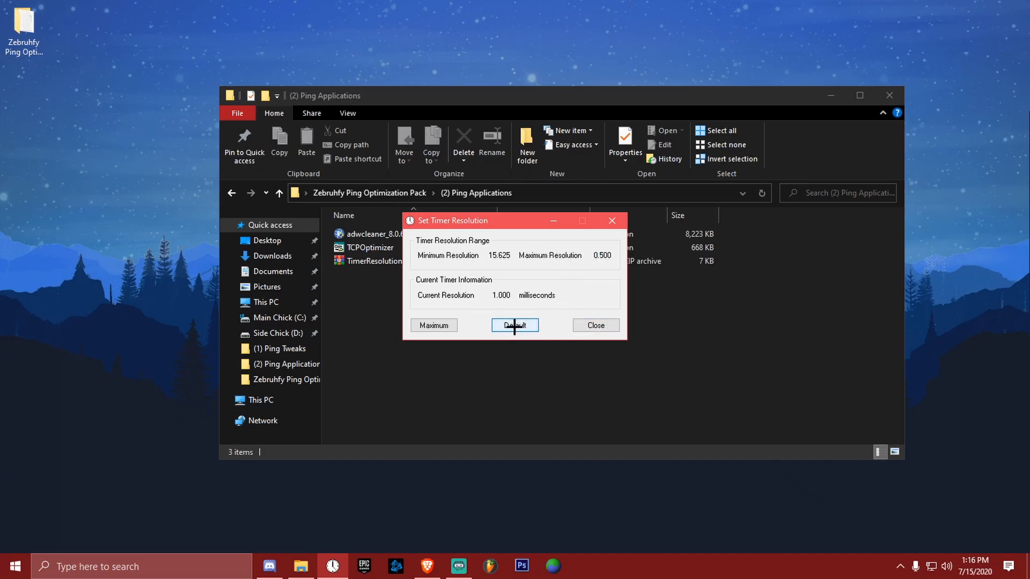
click(612, 221)
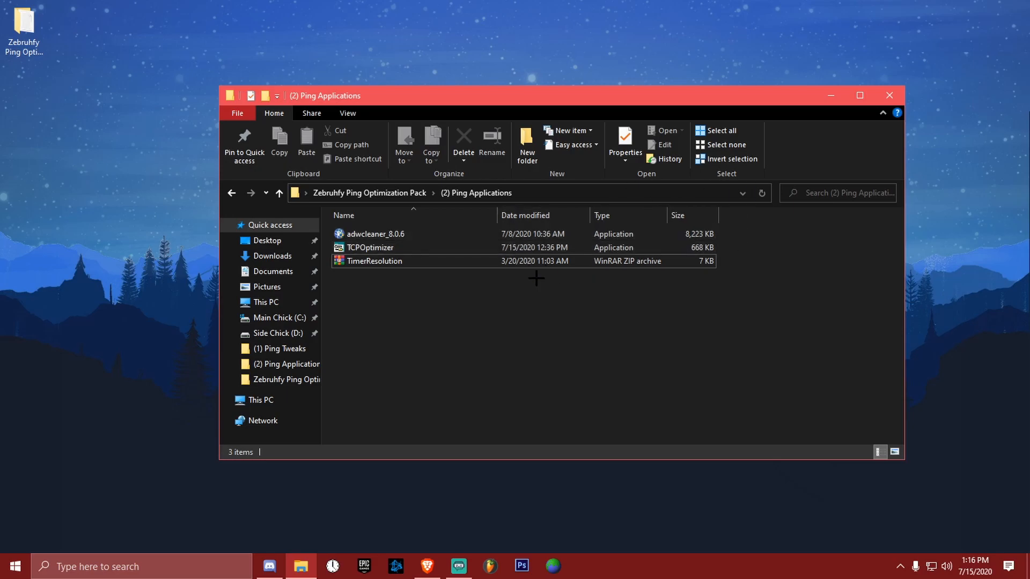
Return to the Zebruhfy Ping Optimization Pack folder and close its File Explorer window
click(232, 192)
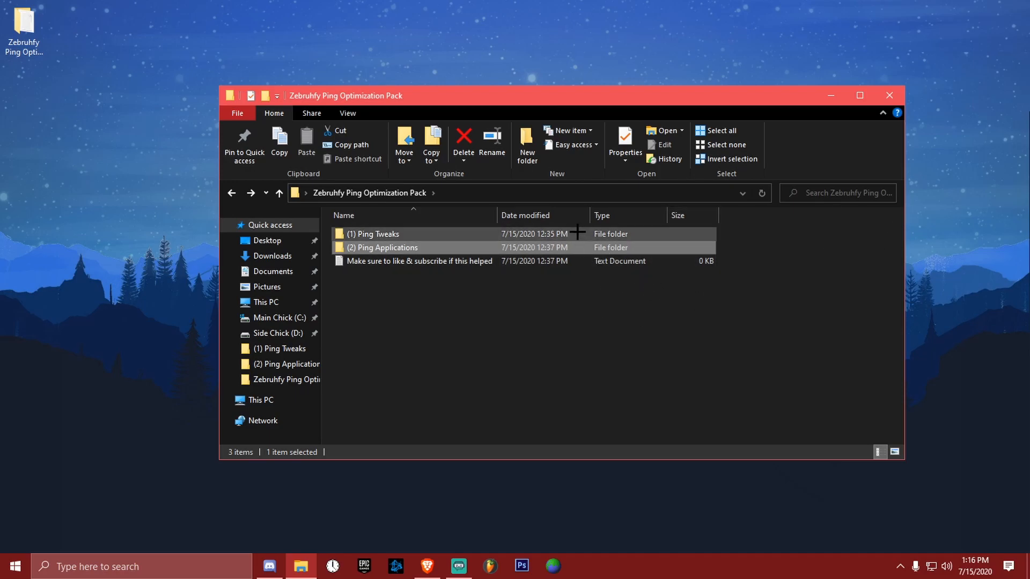
click(612, 330)
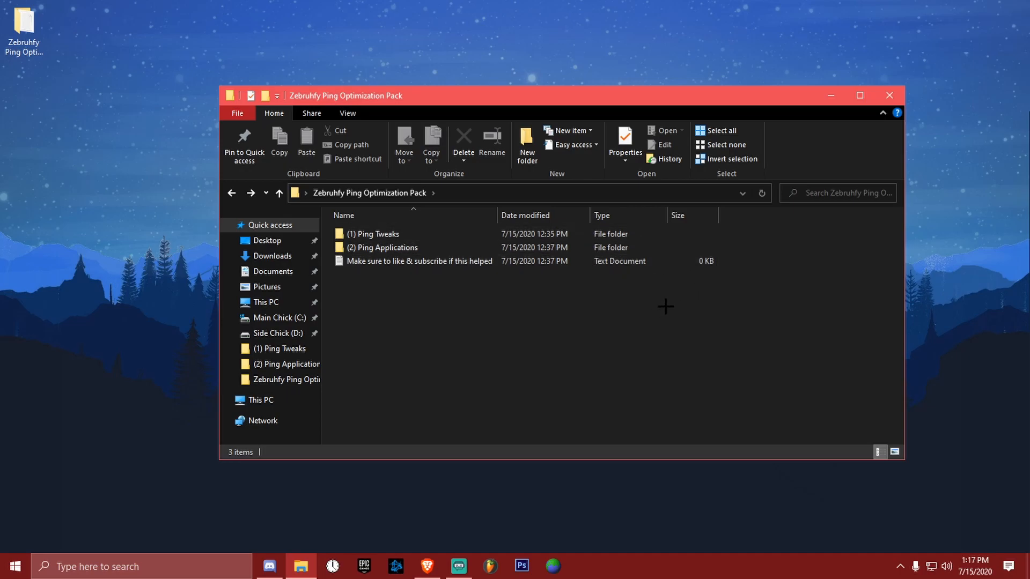
click(889, 95)
Turn off the display of desktop icons
right_click(605, 120)
mouse_move(649, 129)
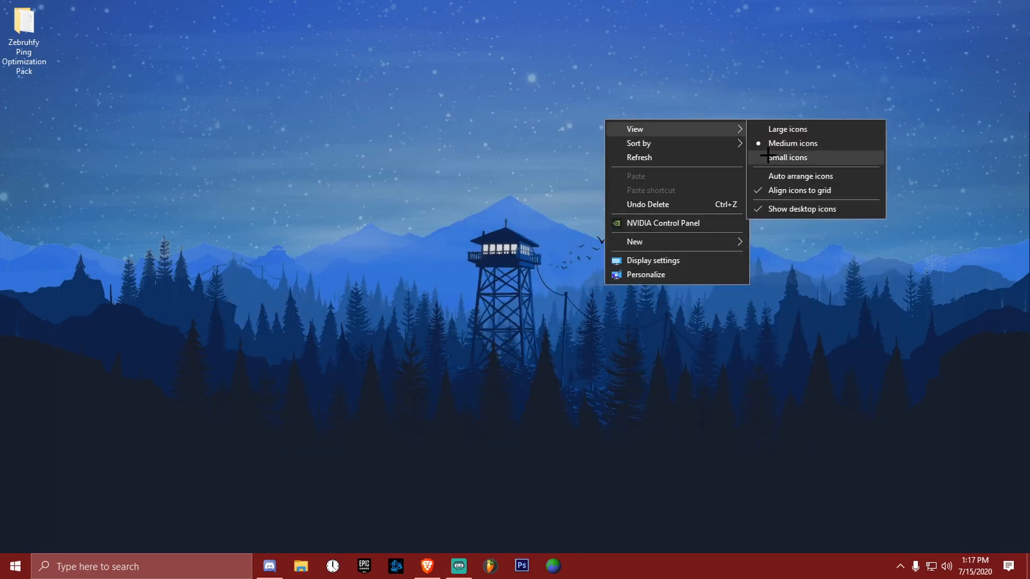
click(797, 206)
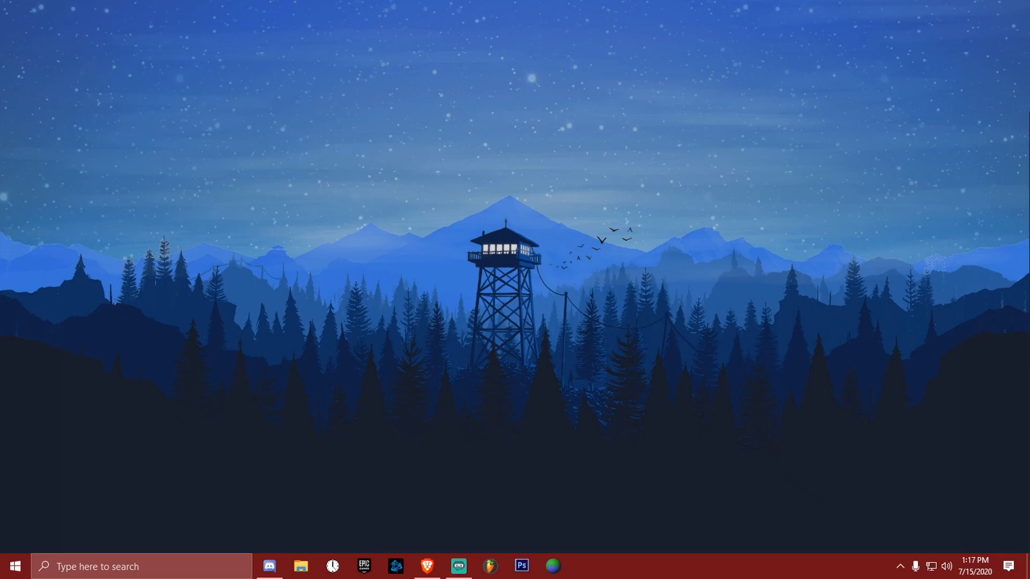